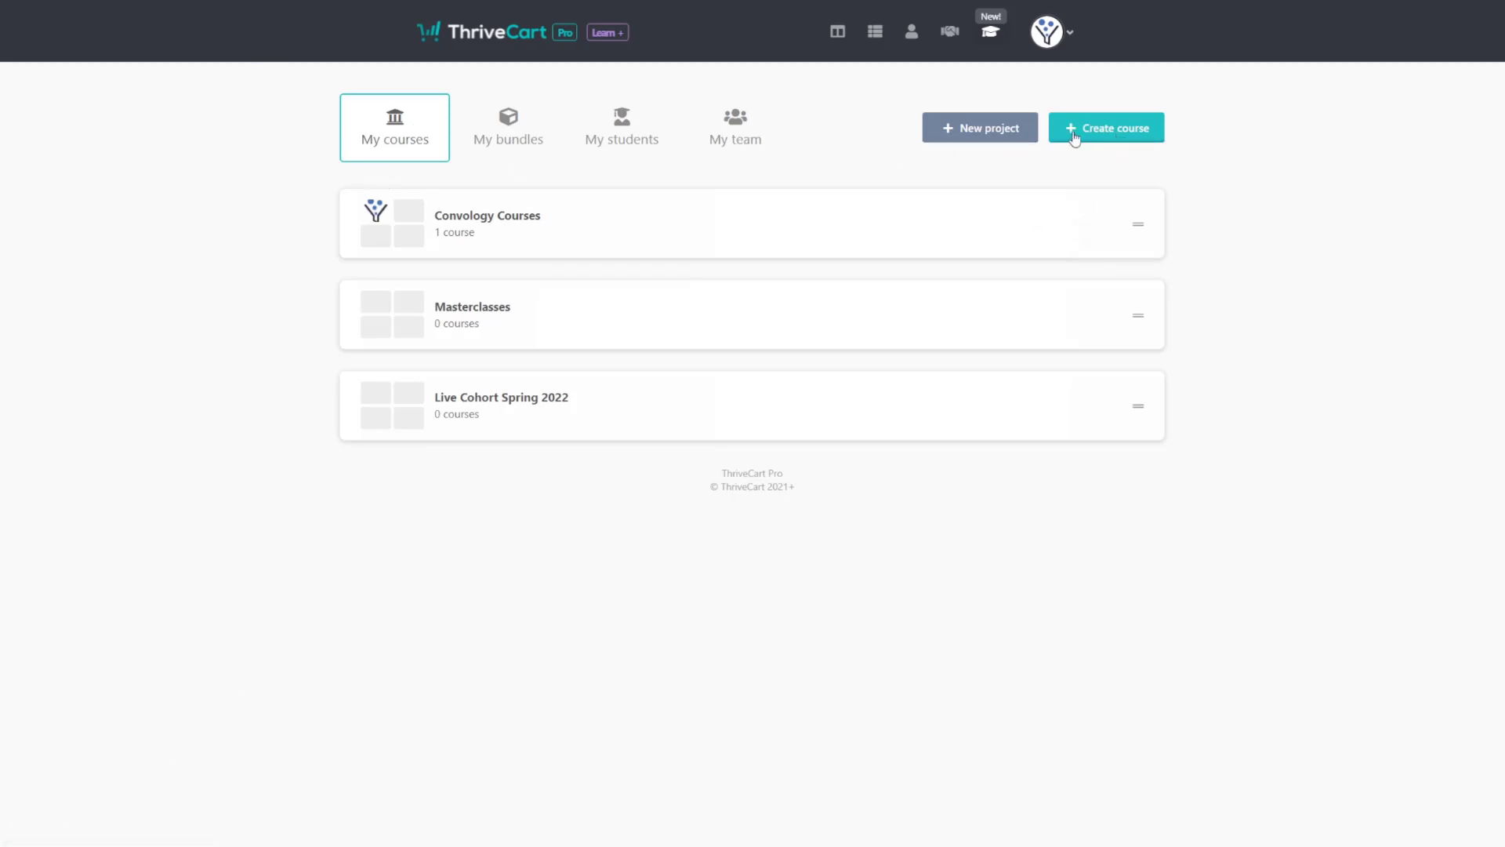
Expand the Convology Courses project to view the course it contains
{"action": "mouse_move", "coordinate": [723, 232]}
{"action": "left_click", "coordinate": [632, 243]}
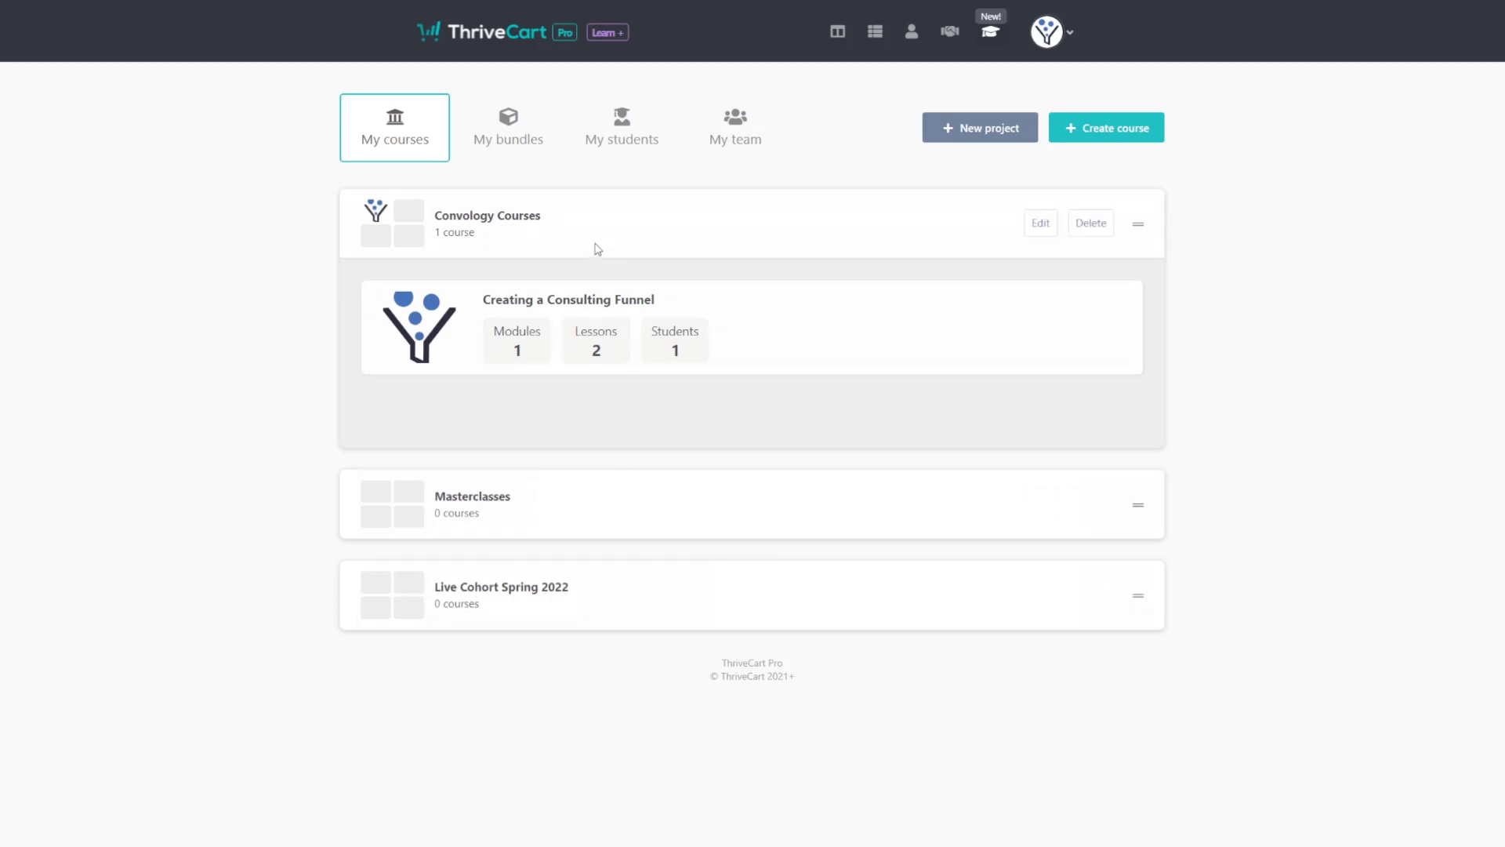
Open the Convology Pro bundle, include the Creating a Consulting Funnel course, and cancel the bundle update
{"action": "left_click", "coordinate": [514, 131]}
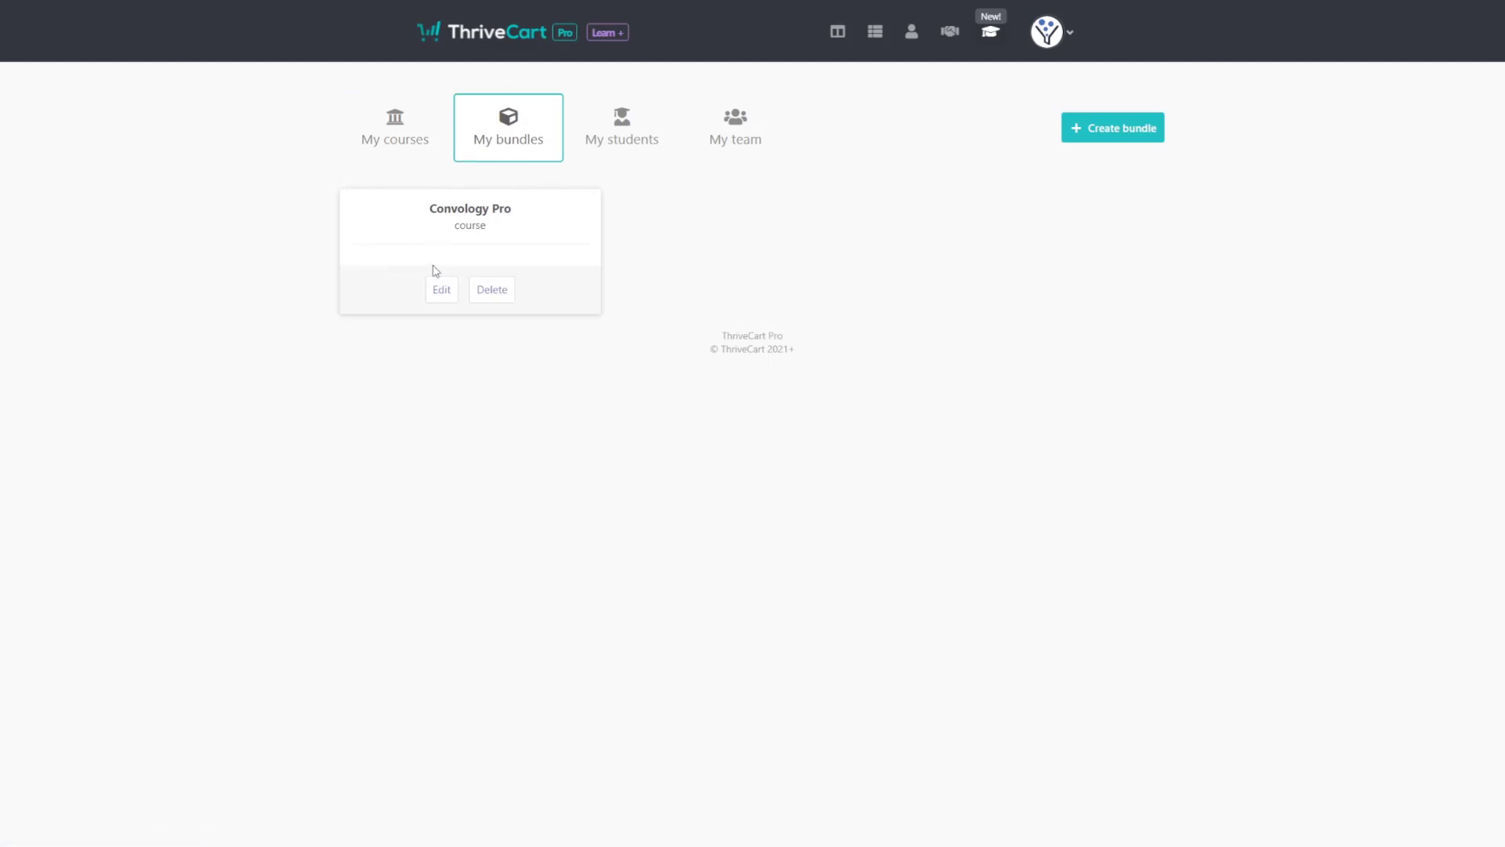
{"action": "left_click", "coordinate": [445, 292]}
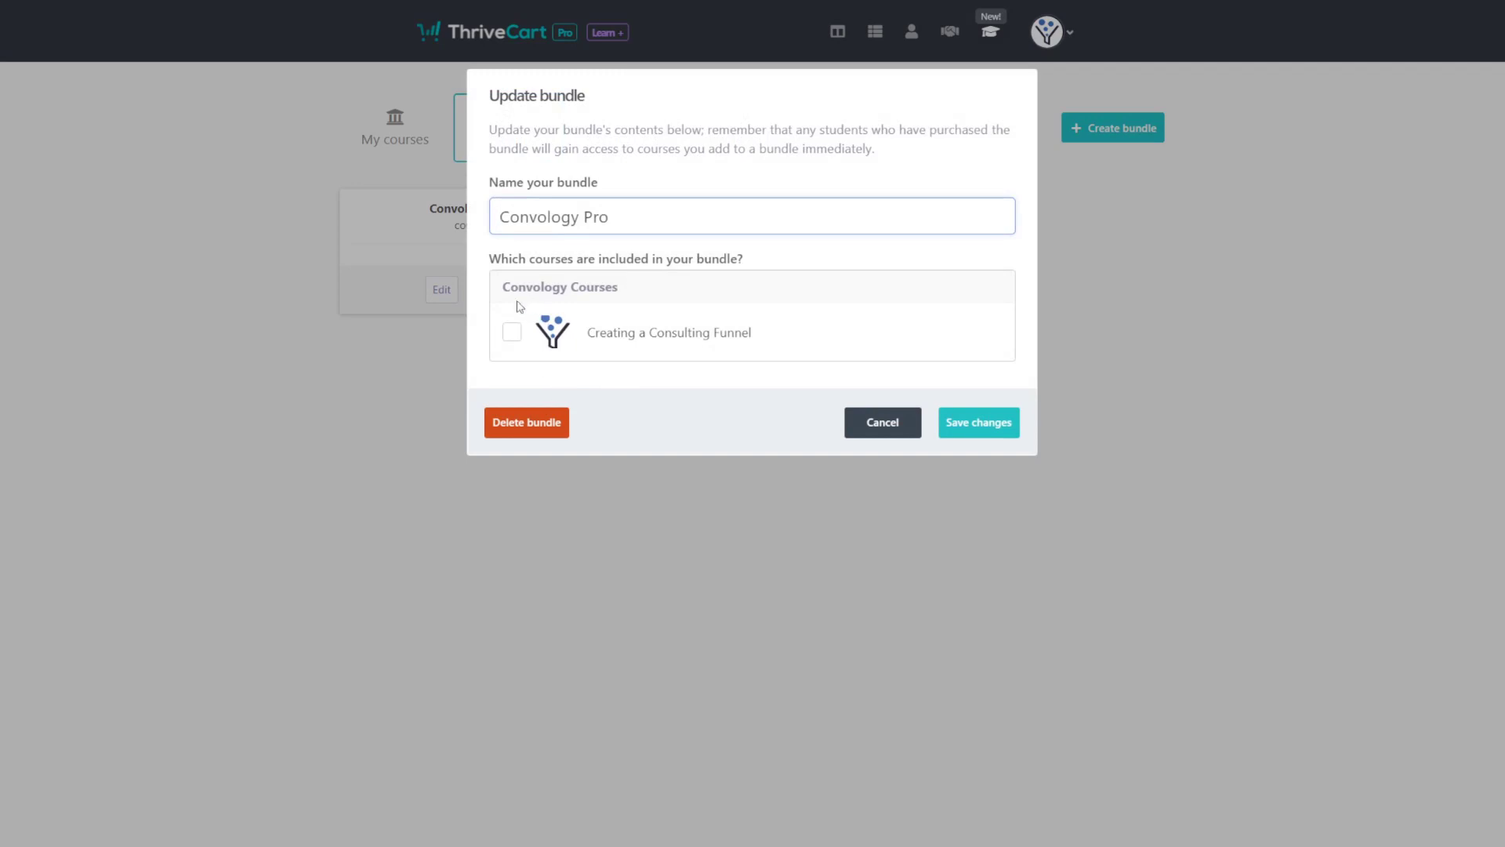
{"action": "left_click", "coordinate": [512, 332]}
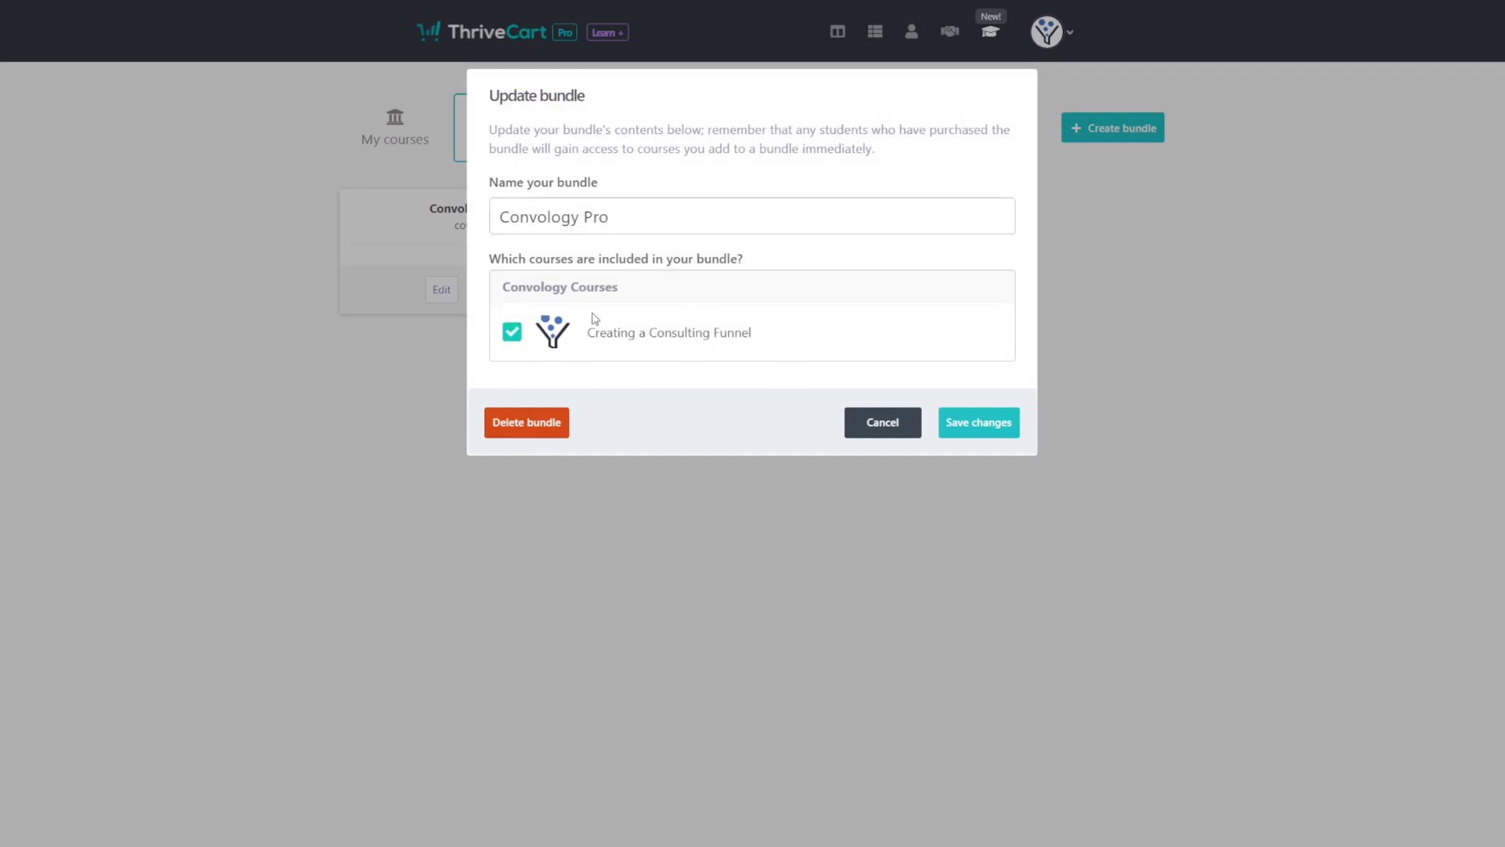
{"action": "left_click", "coordinate": [887, 428]}
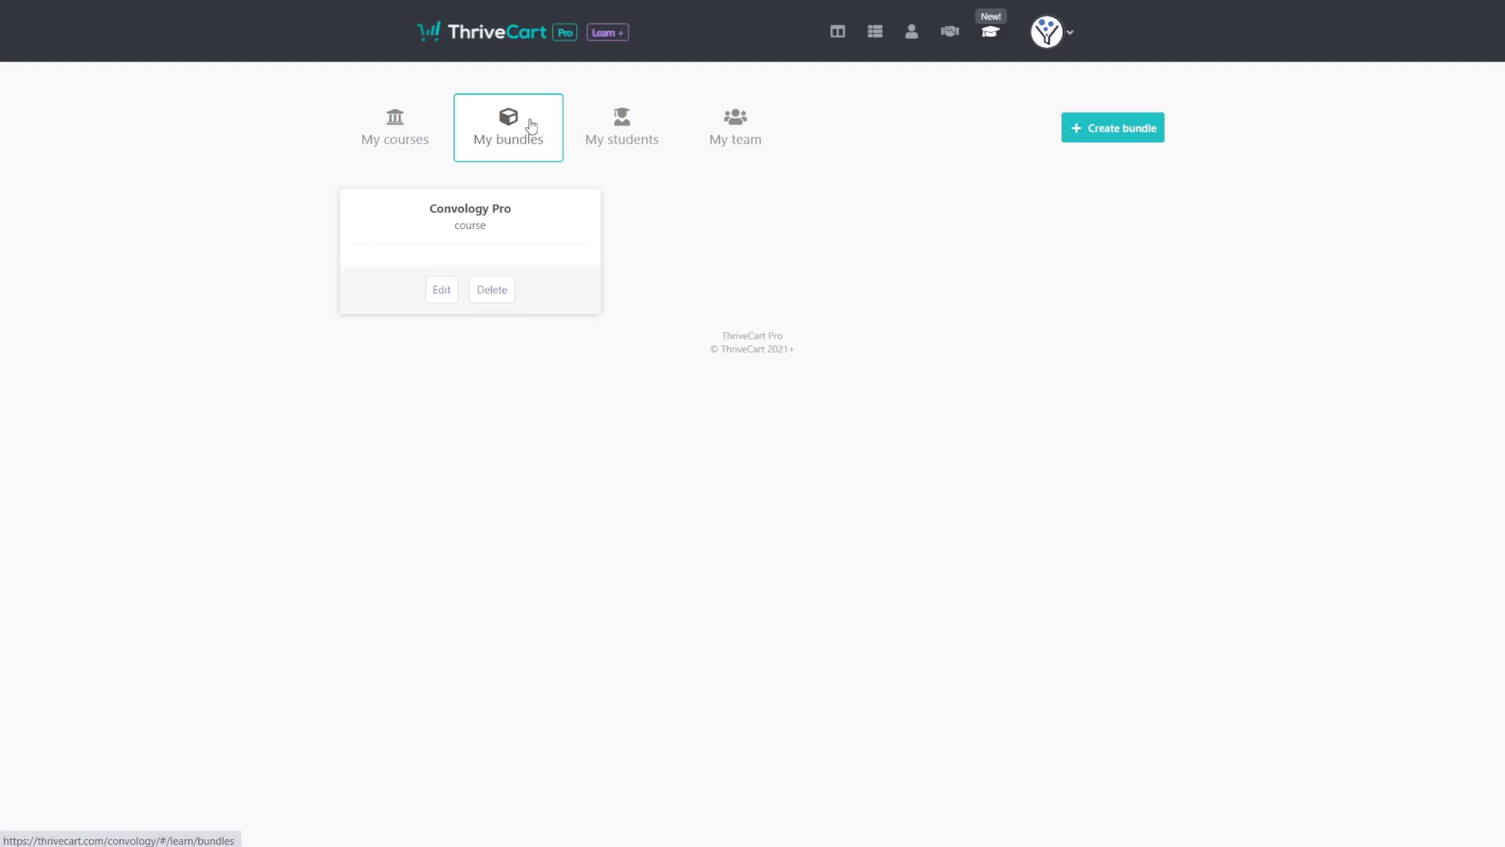
Examine the enrolled student's profile, the editable personal details and tags, and the extra actions in the student list
{"action": "left_click", "coordinate": [656, 135]}
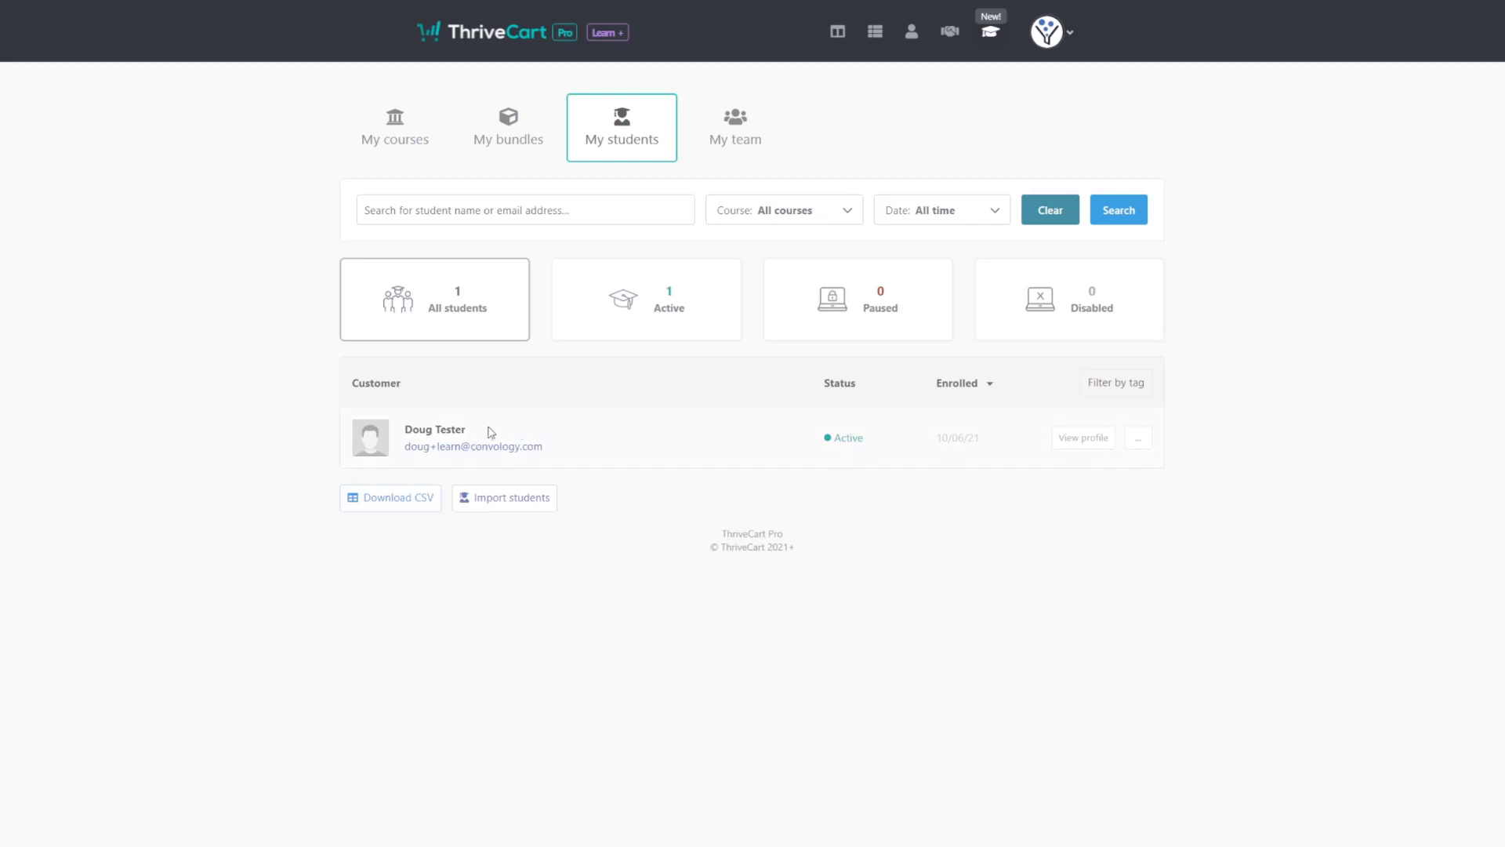
{"action": "left_click", "coordinate": [1090, 444]}
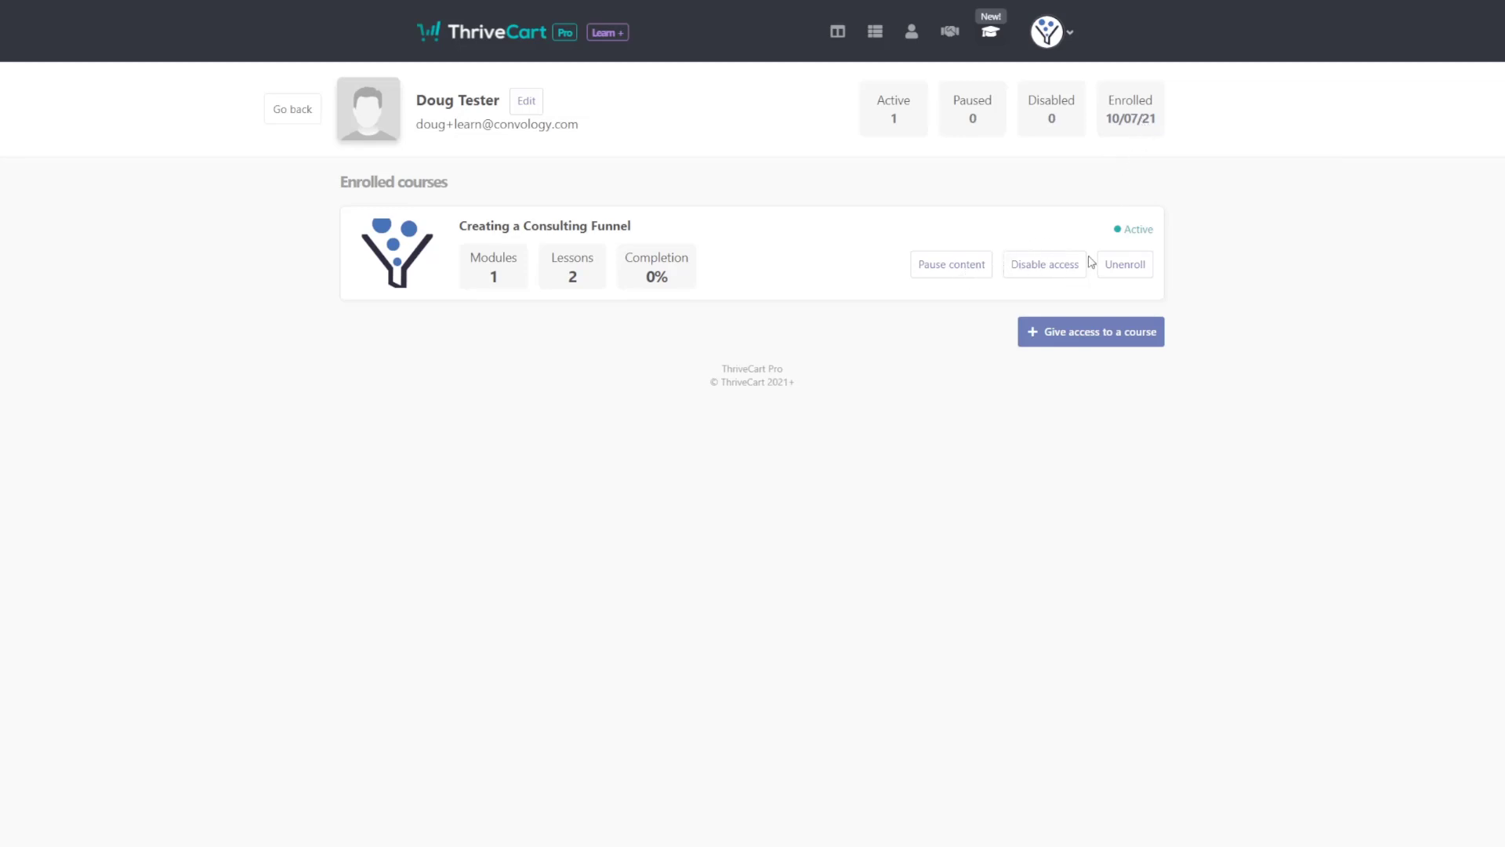
{"action": "left_click", "coordinate": [527, 101]}
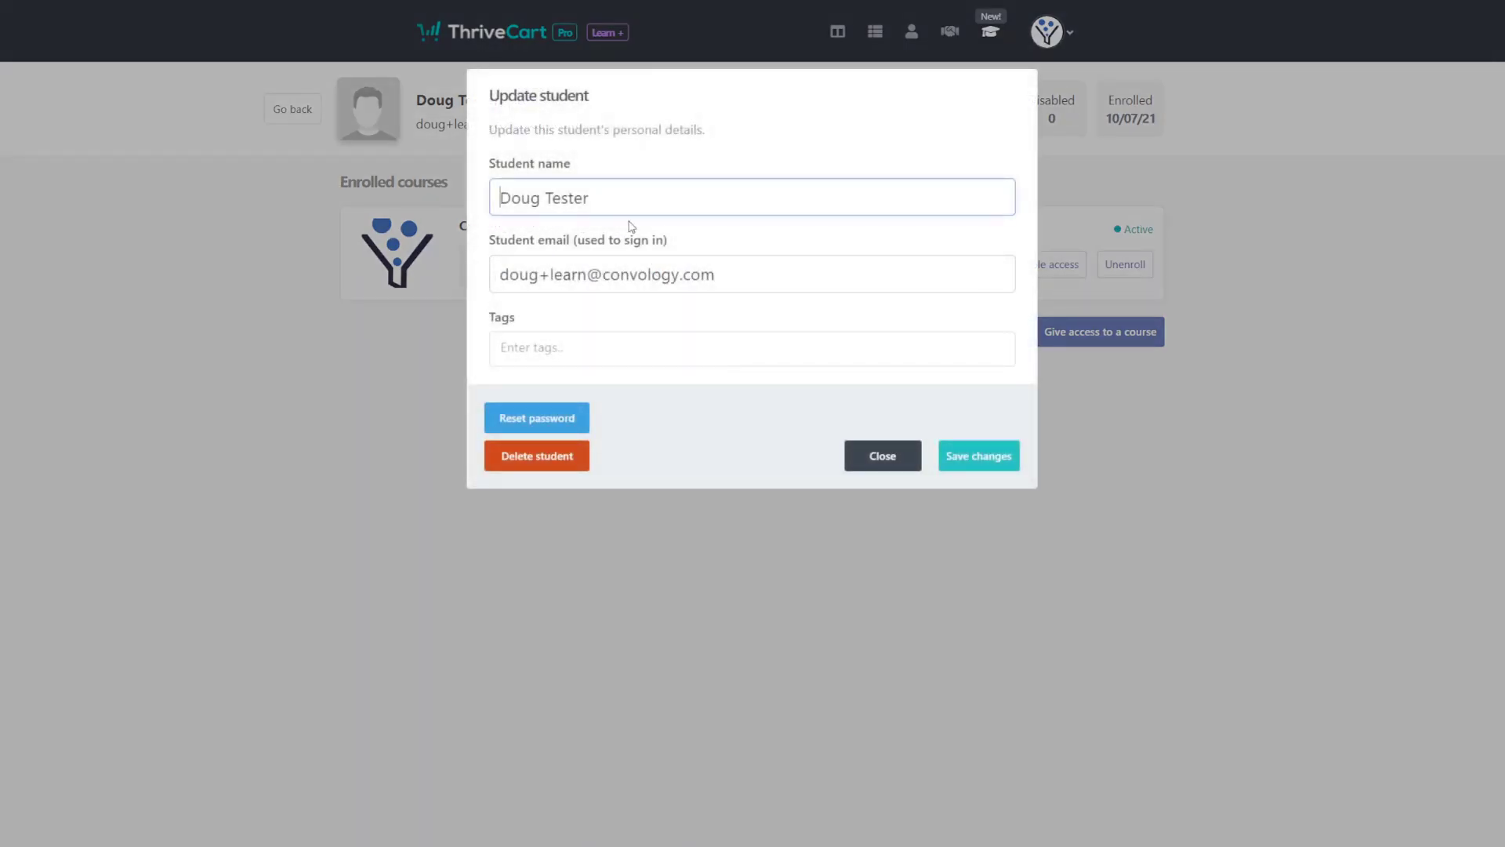
{"action": "left_click", "coordinate": [548, 362]}
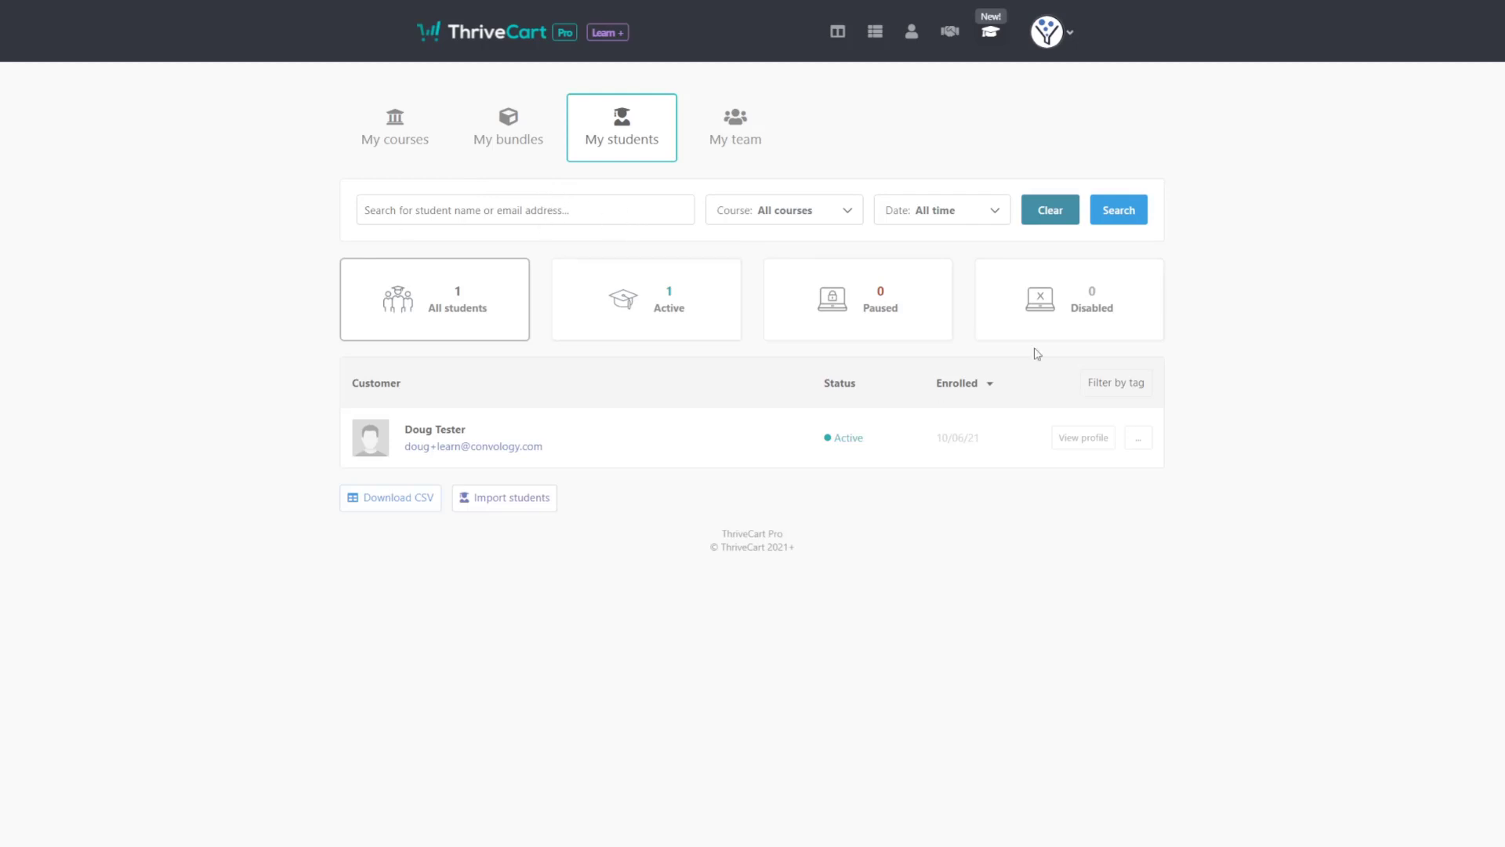
{"action": "left_click", "coordinate": [1137, 441]}
{"action": "mouse_move", "coordinate": [1144, 446]}
Try a student import into Creating a Consulting Funnel from the ConvertKit autoresponder and back out of it
{"action": "left_click", "coordinate": [510, 502]}
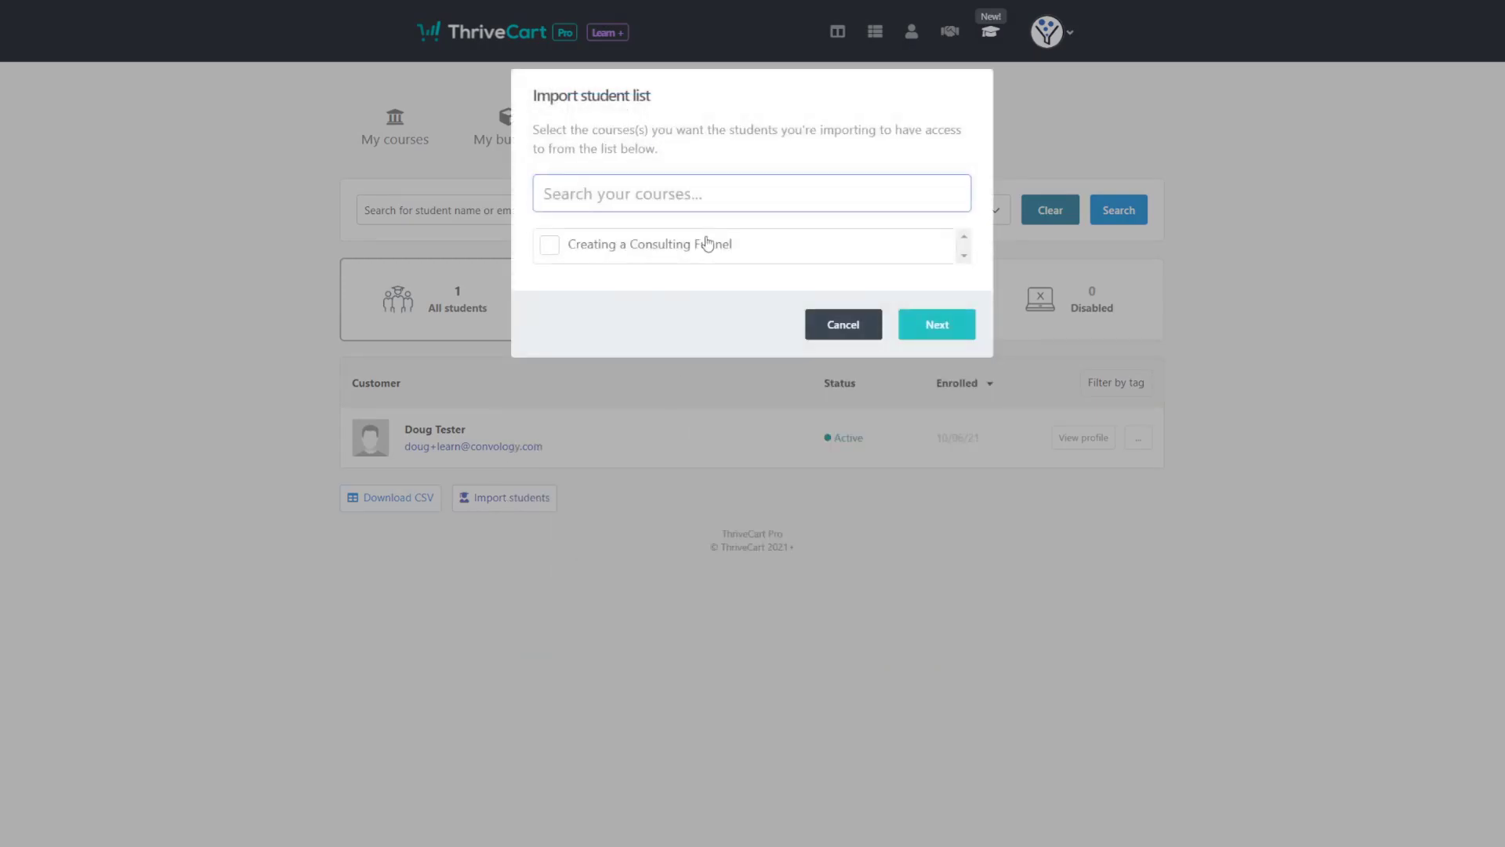
{"action": "left_click", "coordinate": [547, 249]}
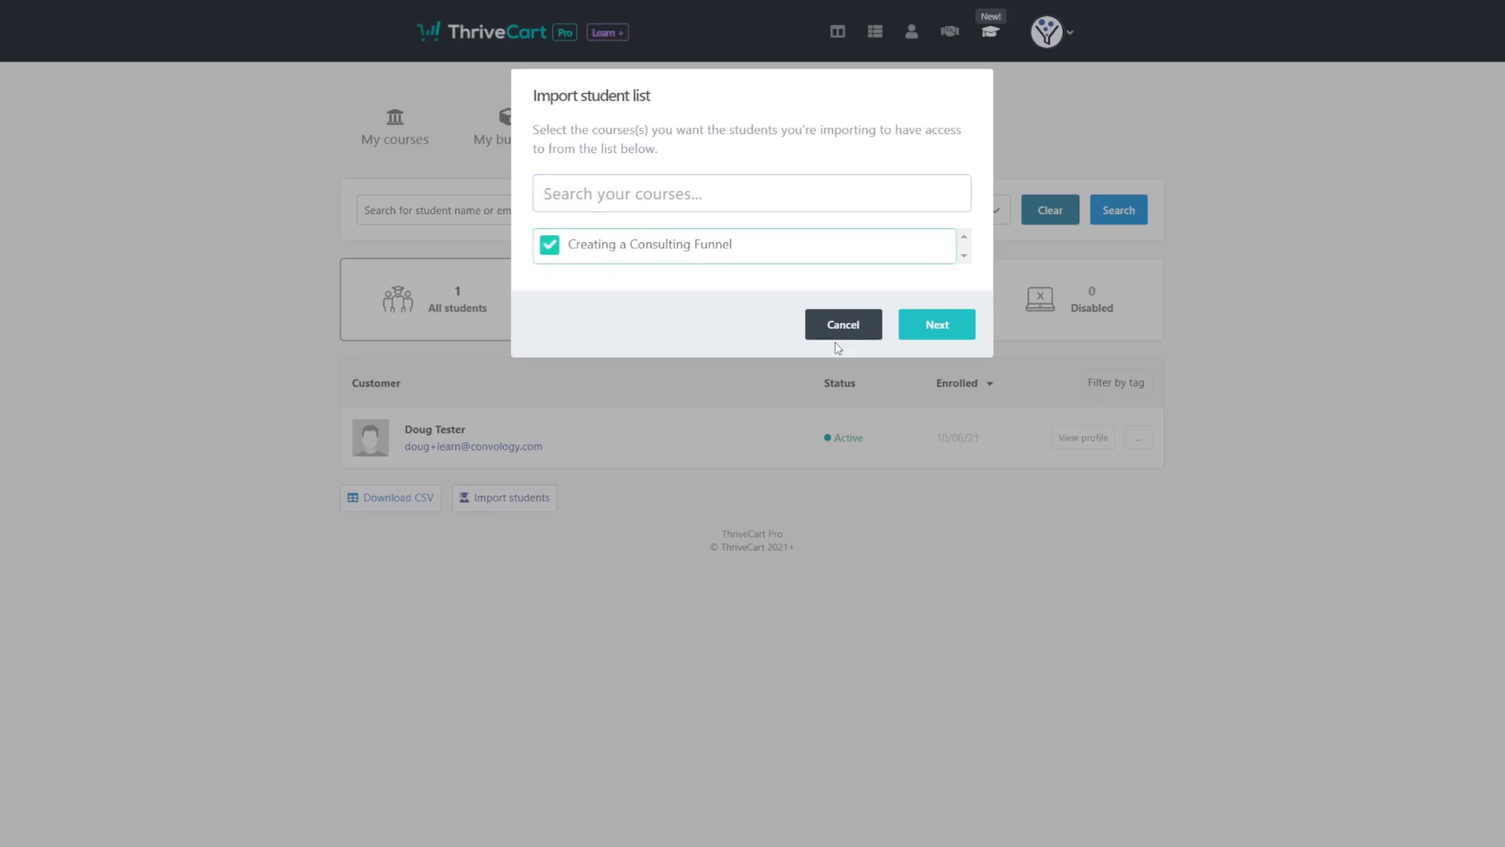
{"action": "left_click", "coordinate": [951, 337]}
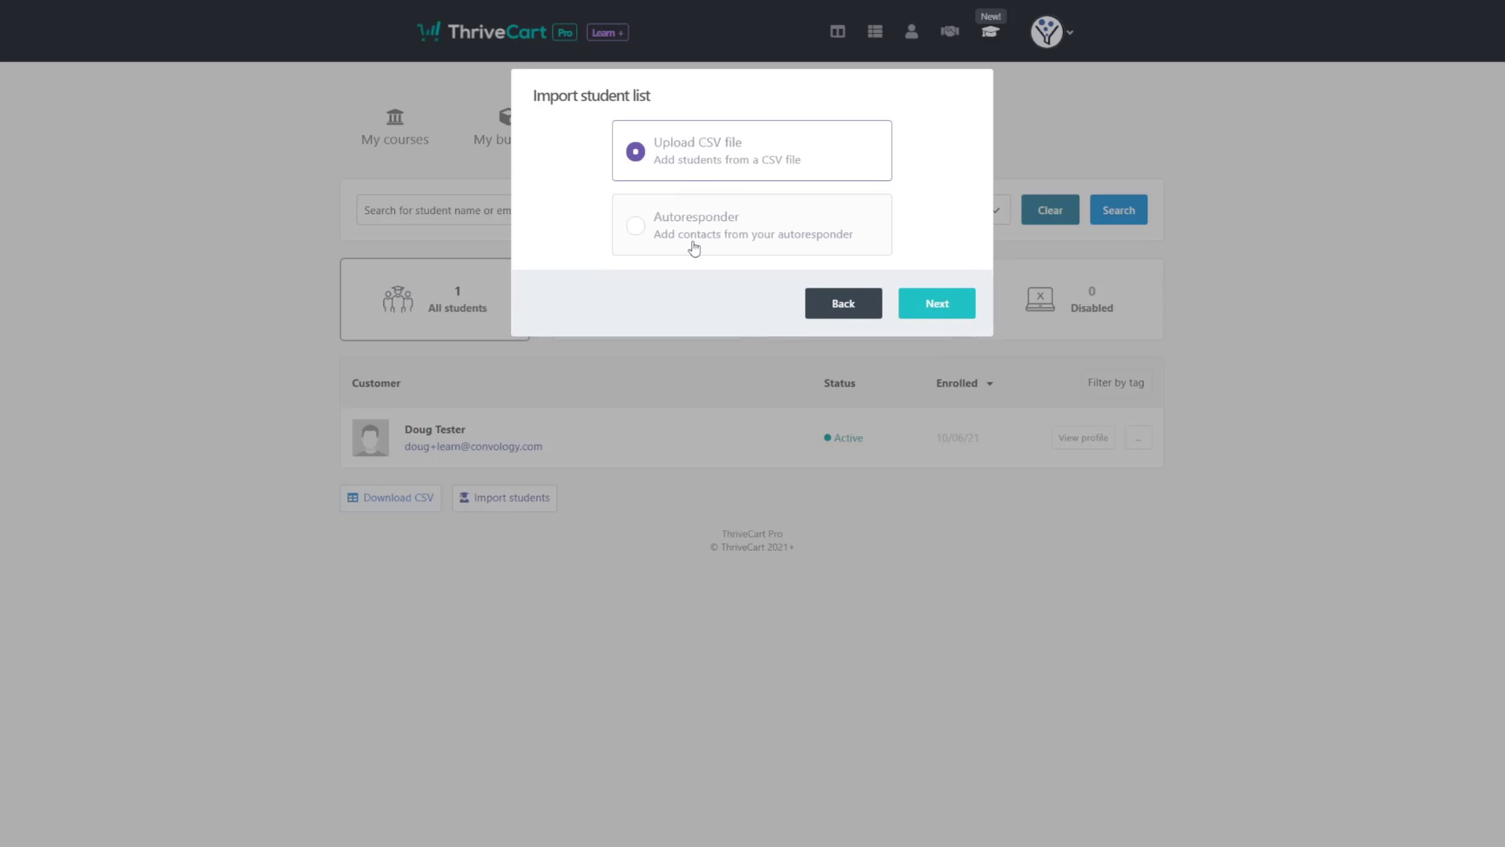
{"action": "left_click", "coordinate": [671, 229]}
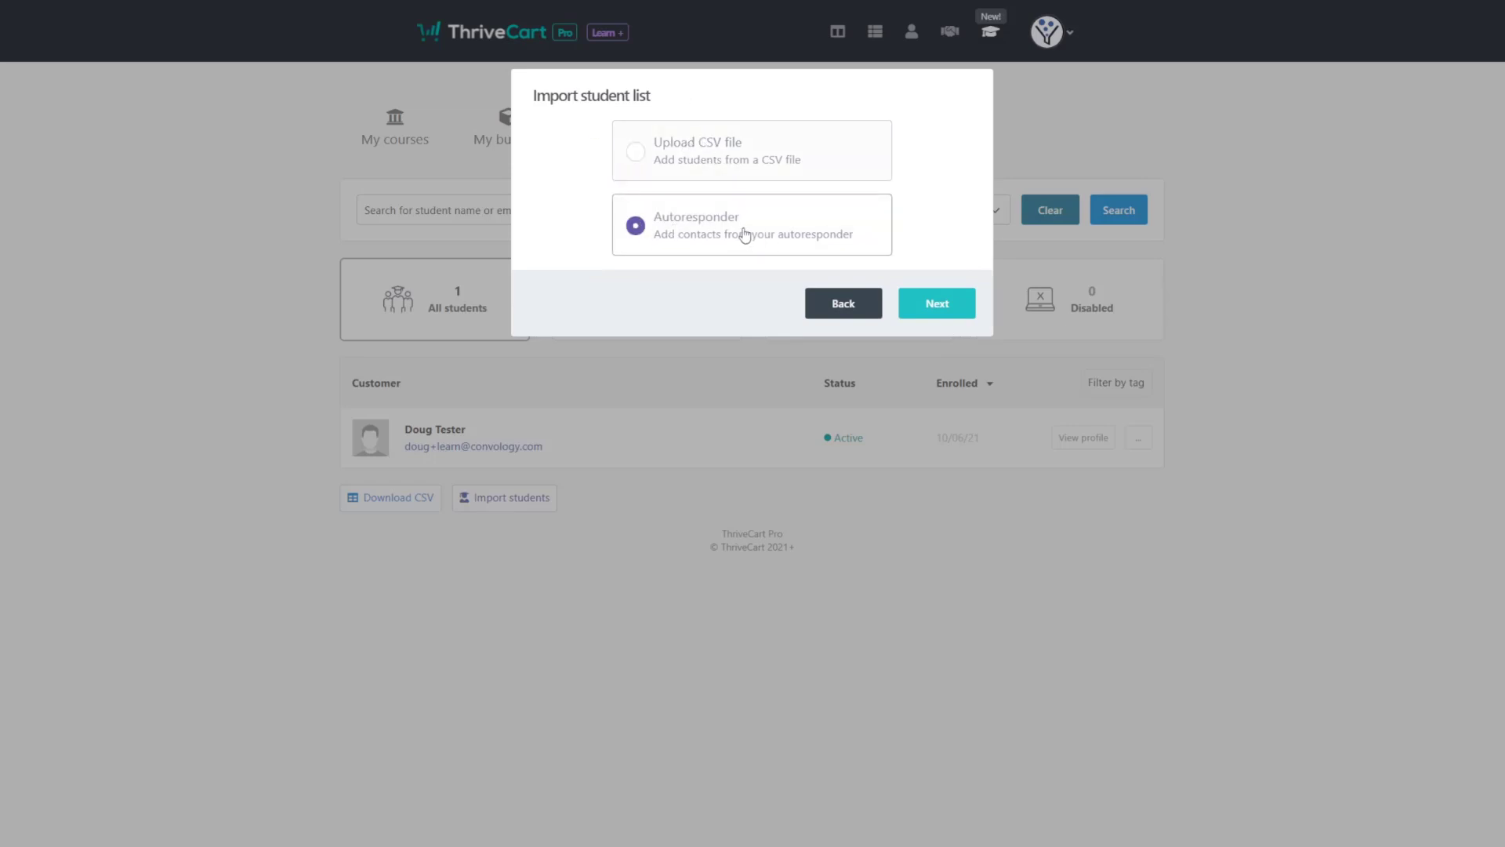
{"action": "left_click", "coordinate": [934, 302]}
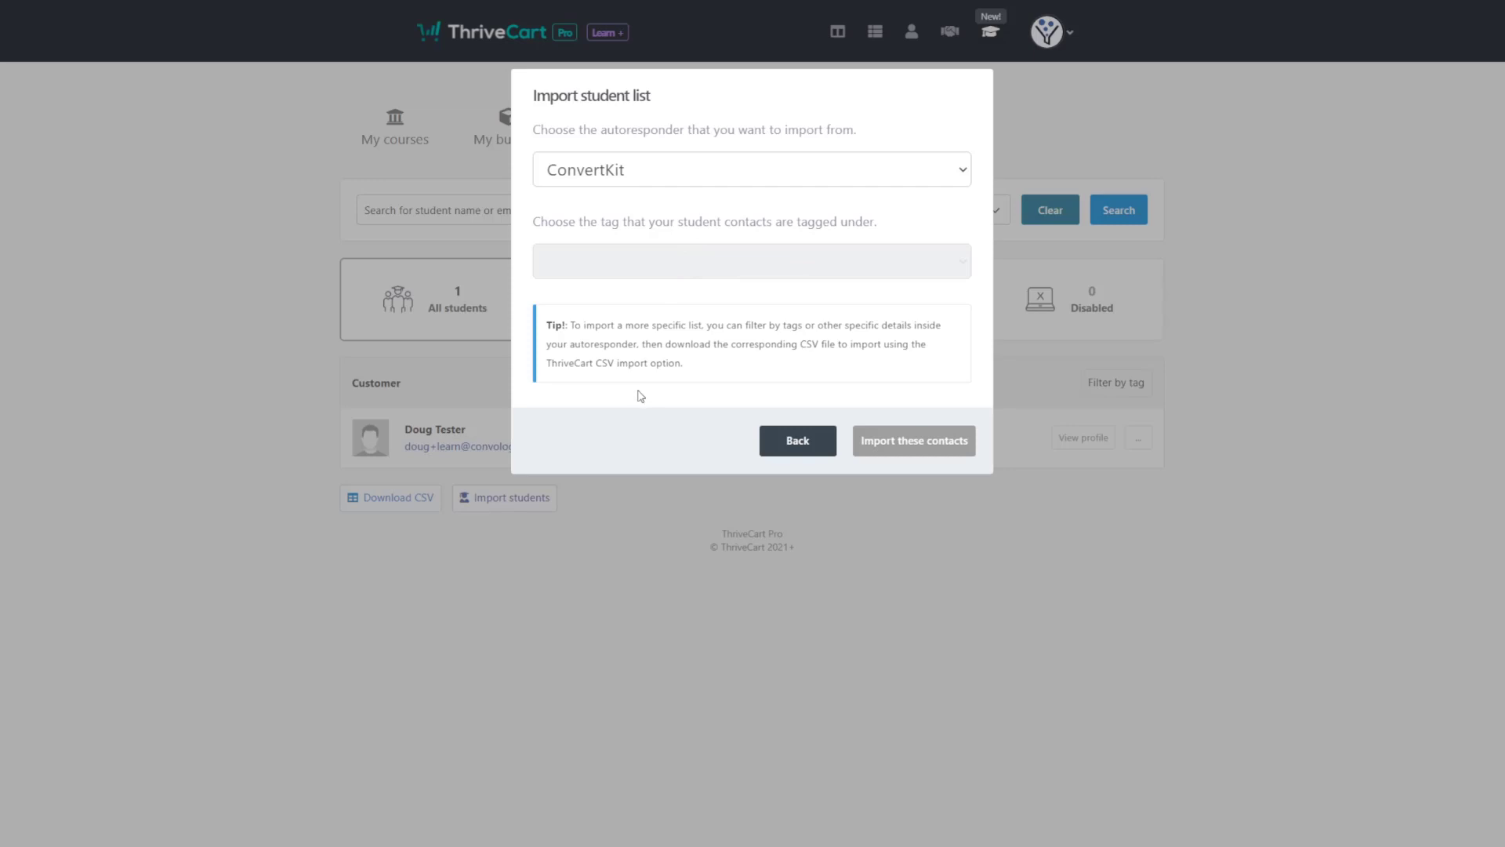
{"action": "left_click", "coordinate": [797, 441]}
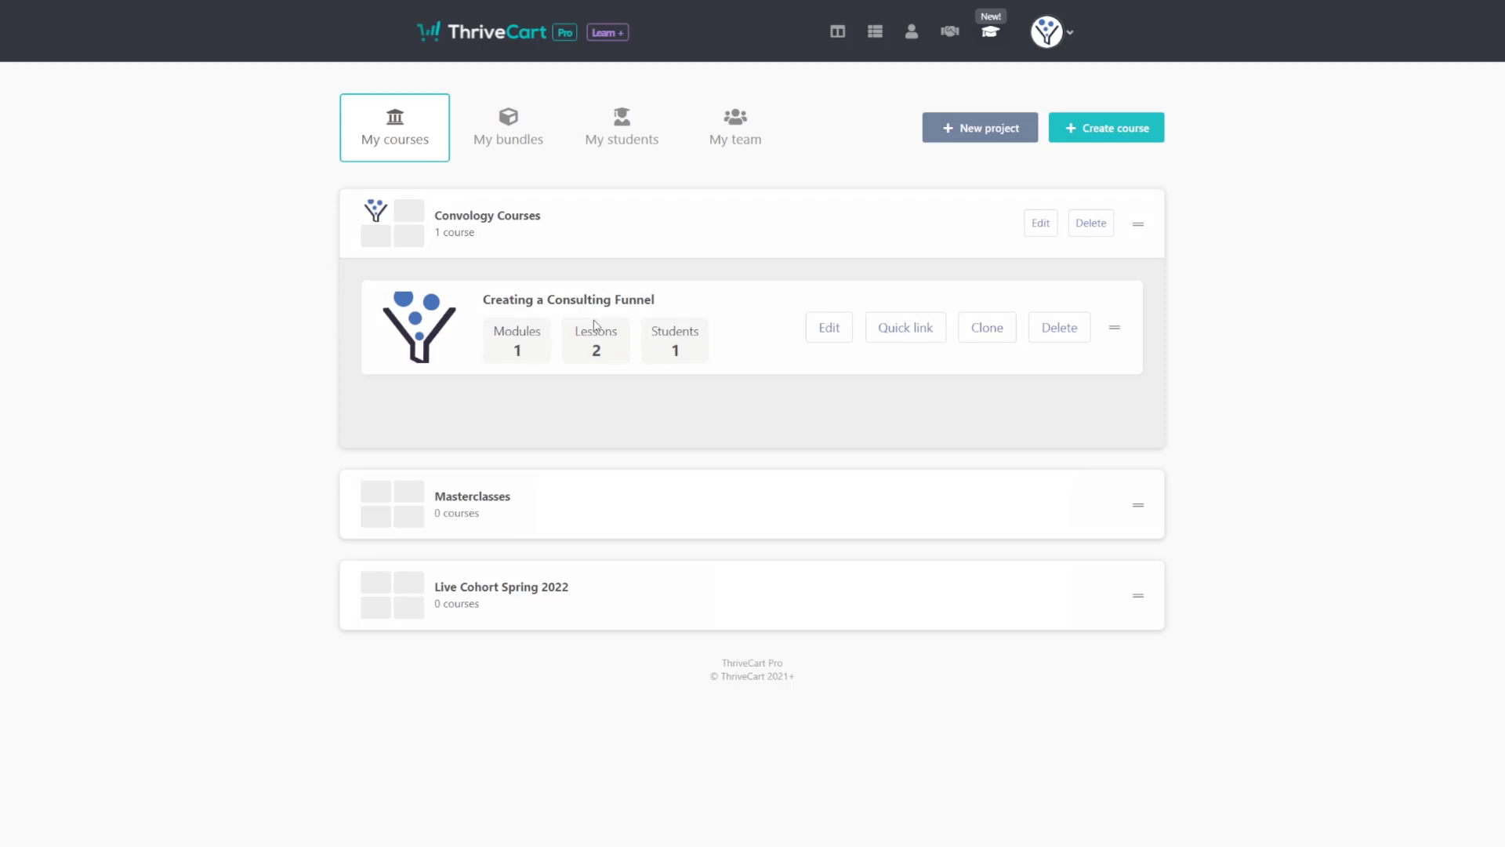
Add a module named Special Bonus Module to the Creating a Consulting Funnel course, restricted to students tagged Bonus
{"action": "left_click", "coordinate": [828, 329]}
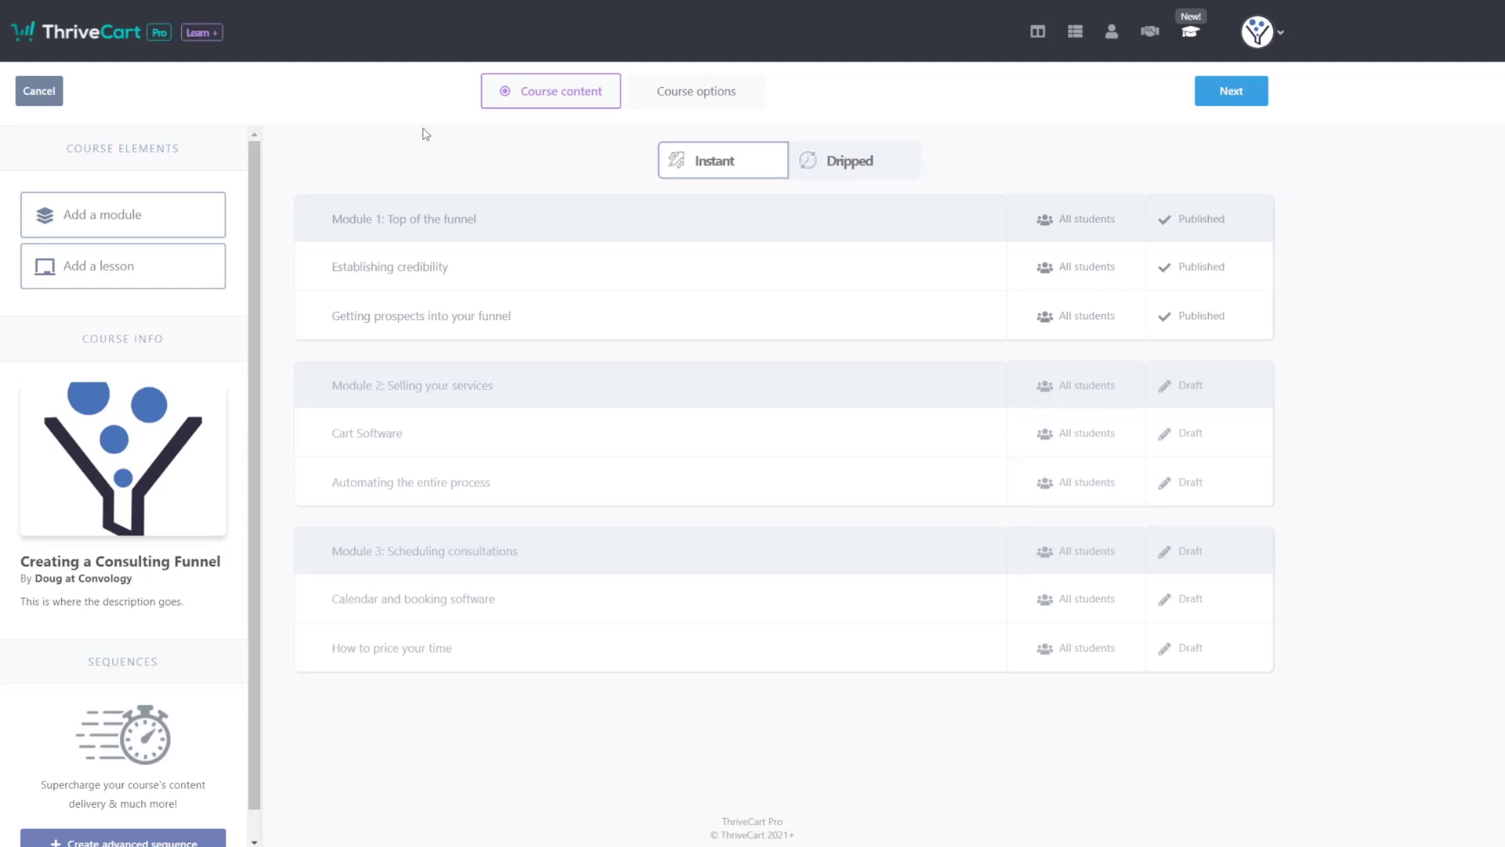
{"action": "left_click_drag", "start_coordinate": [66, 217], "coordinate": [622, 217]}
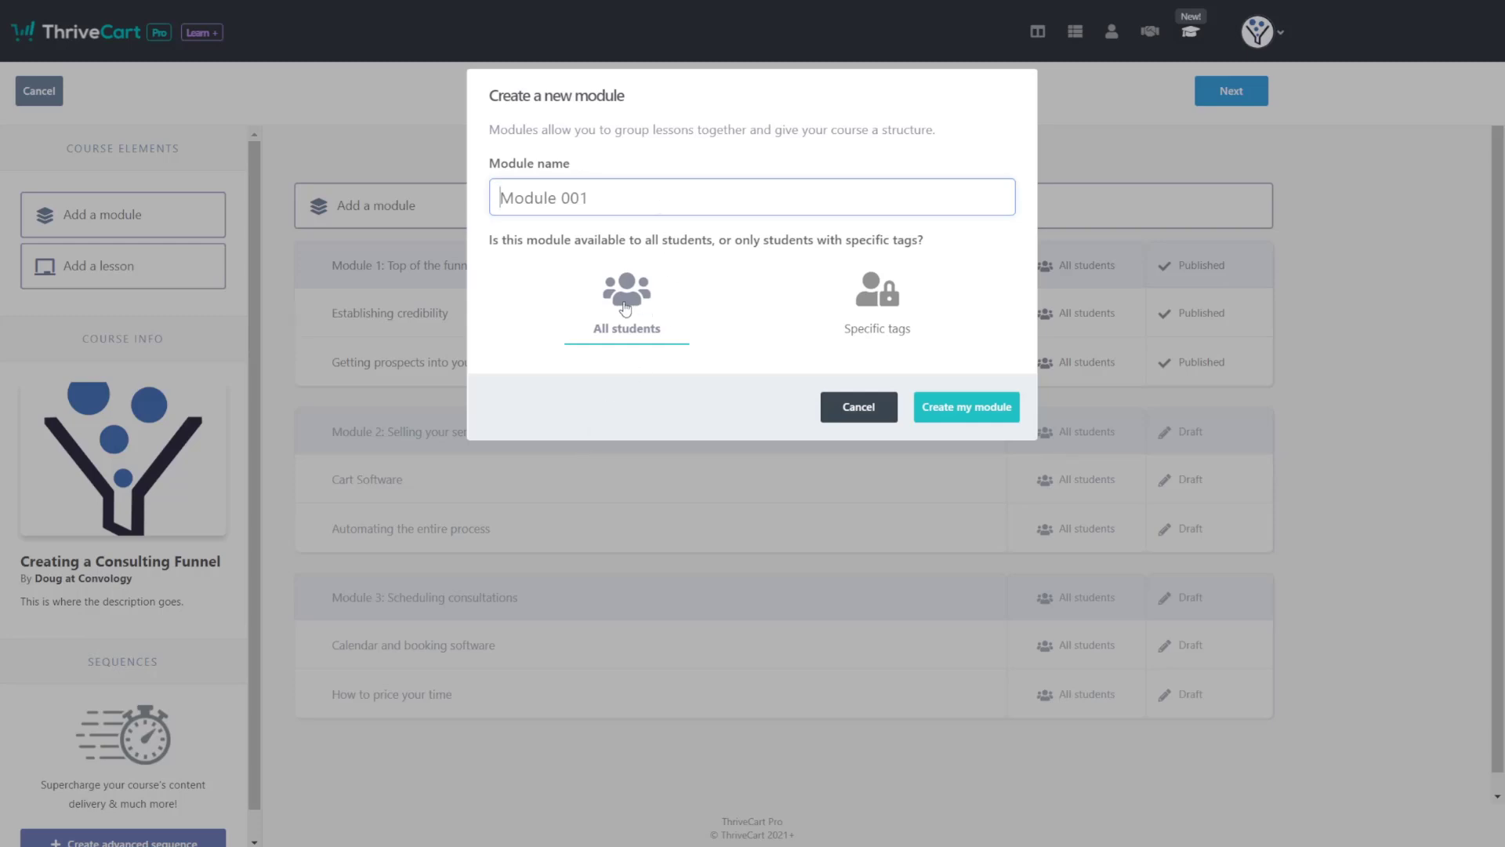
{"action": "left_click", "coordinate": [872, 310]}
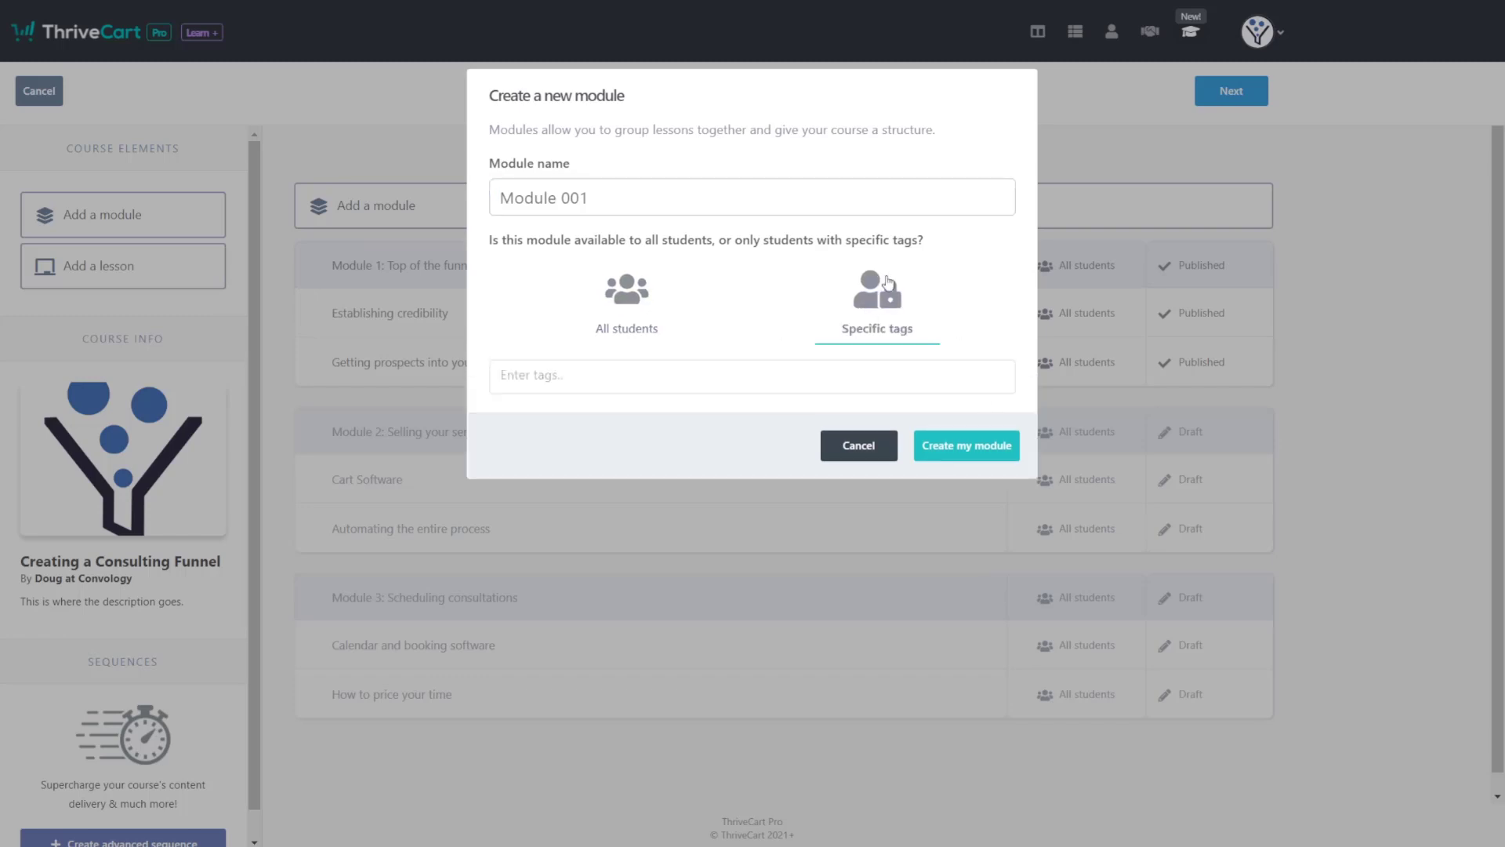
{"action": "left_click", "coordinate": [824, 378]}
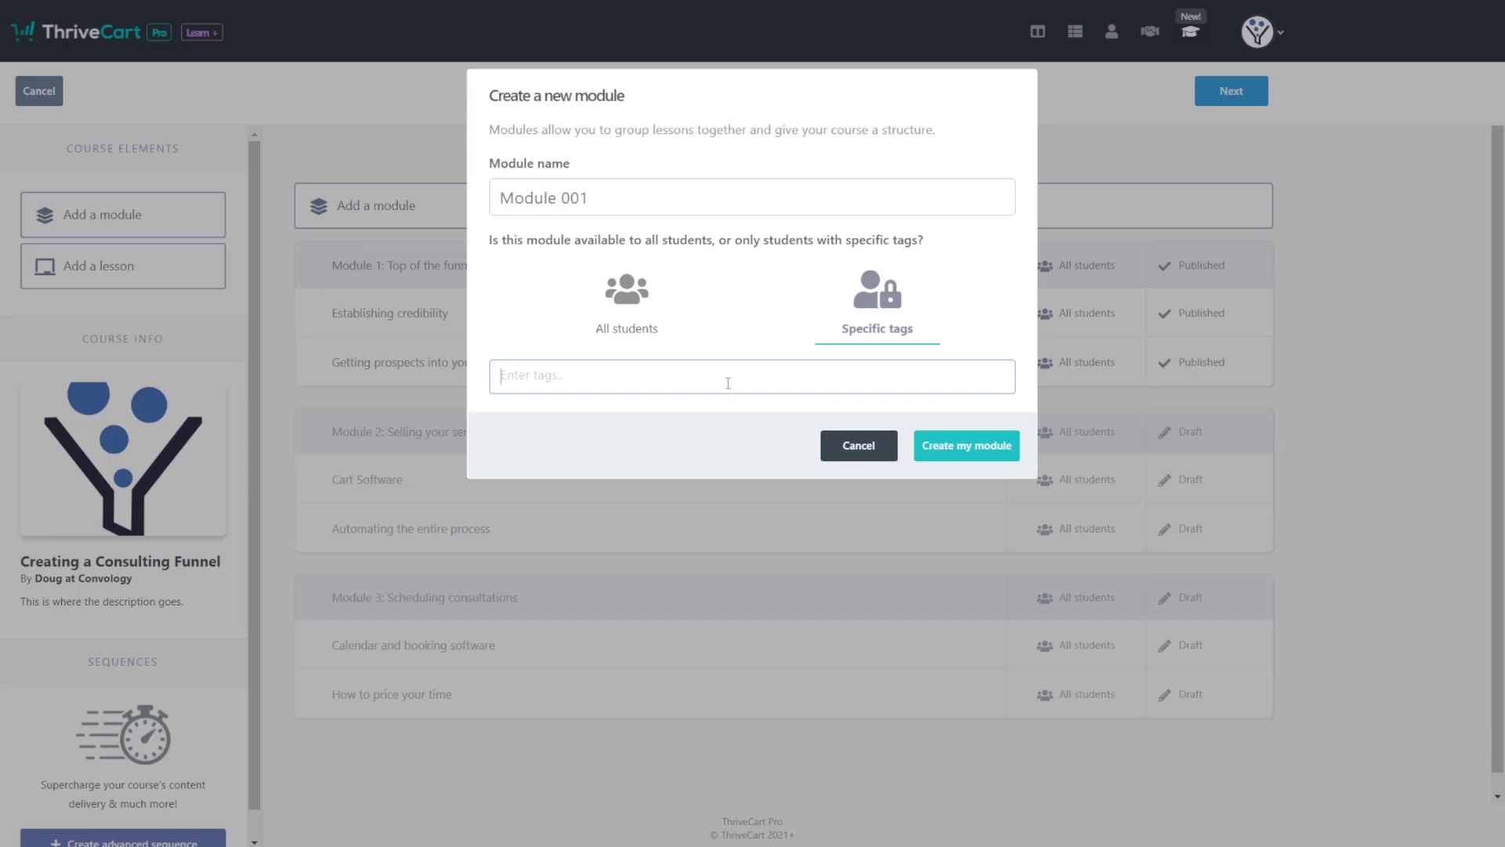
{"action": "type", "text": "Bonus"}
{"action": "left_click", "coordinate": [655, 211]}
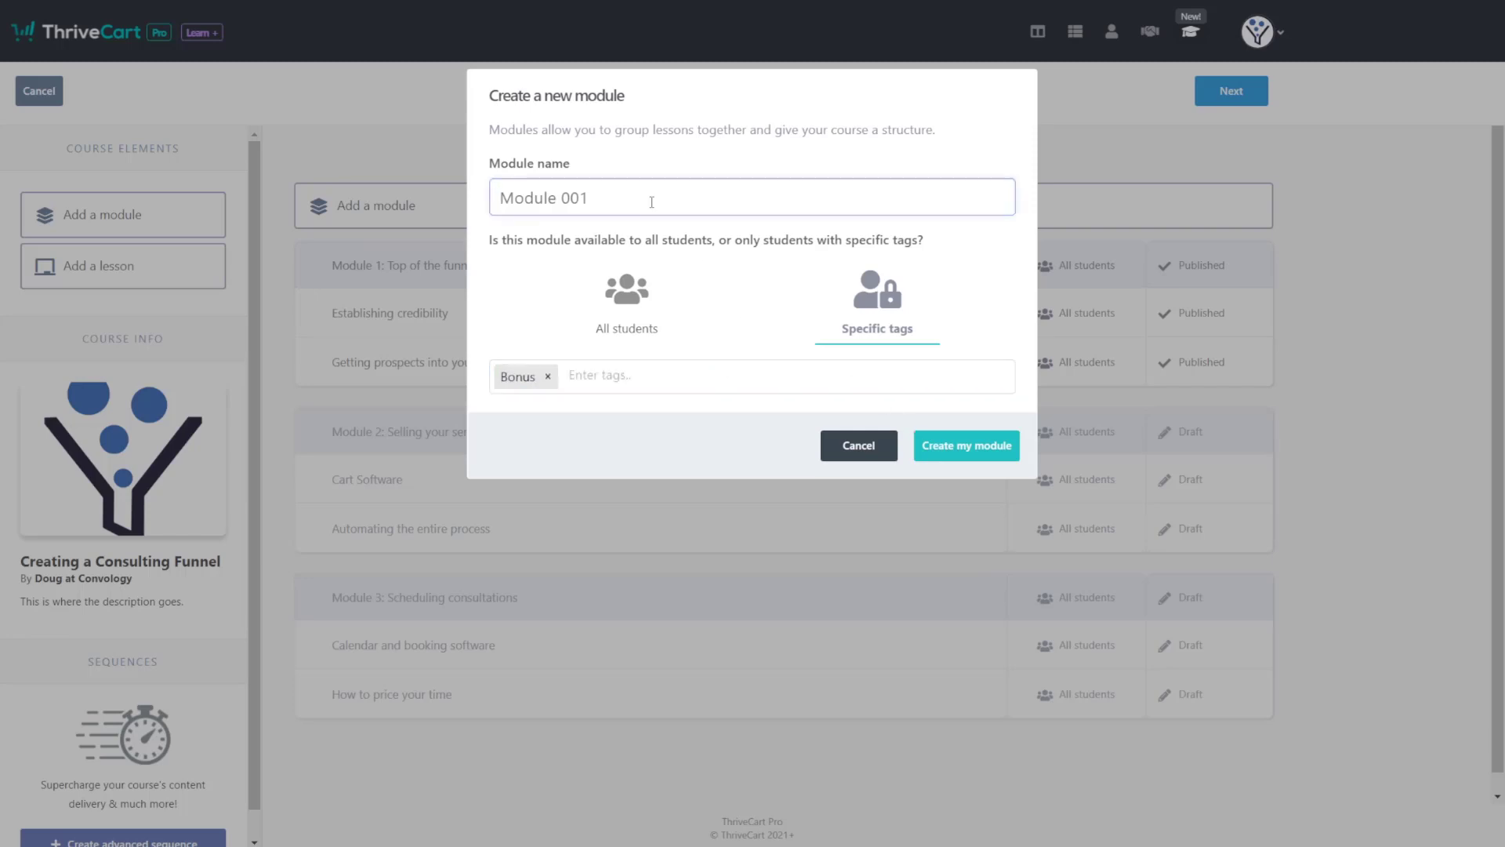
{"action": "type", "text": "Special Bonus Module"}
{"action": "left_click", "coordinate": [968, 447]}
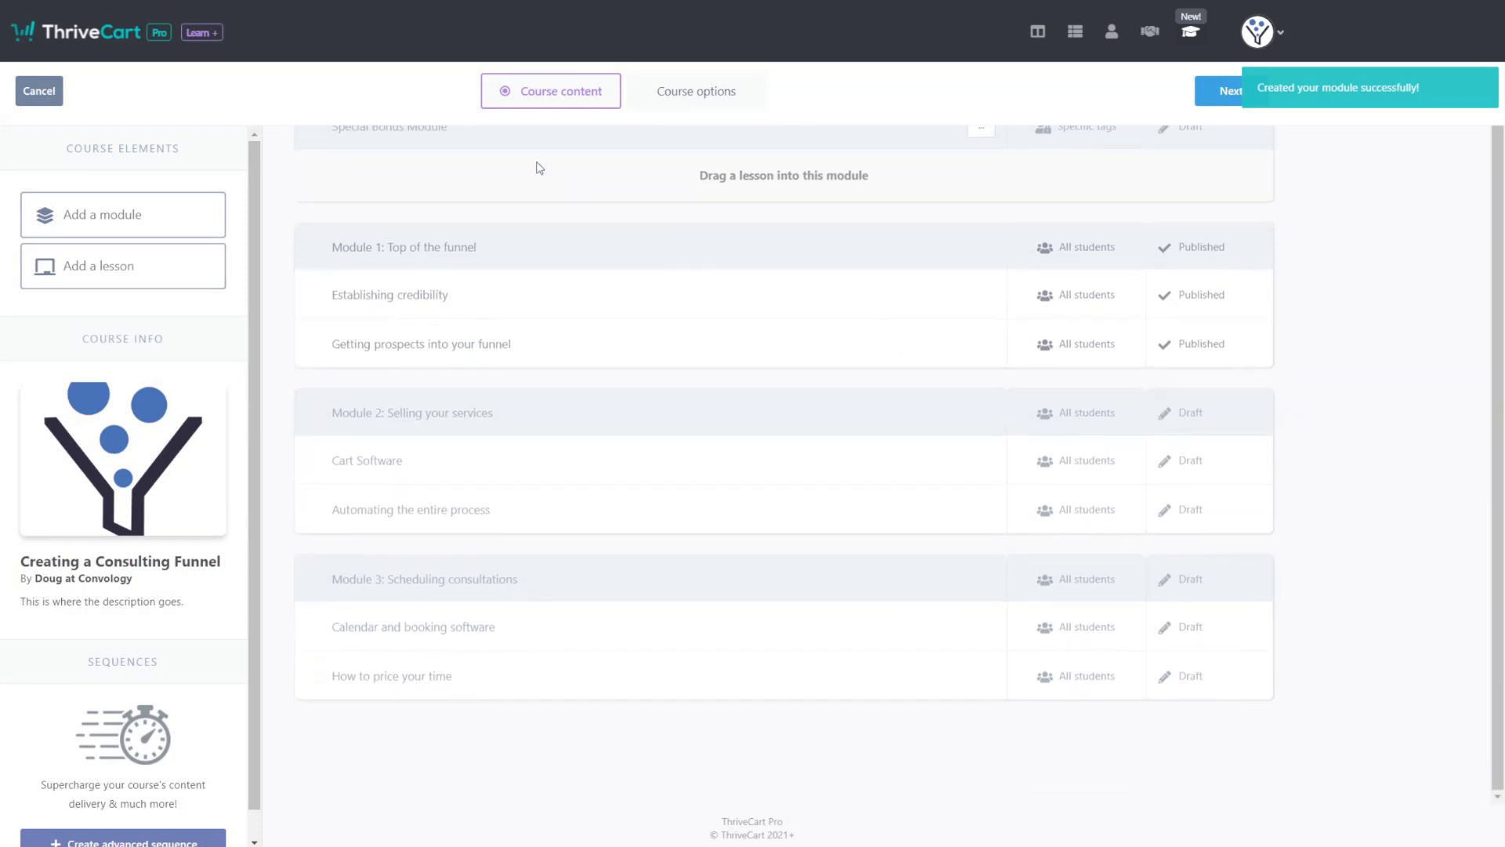
Move the Special Bonus Module below Module 3 and add a lesson named Bonus Lesson 1 to it, limited to the Bonus tag
{"action": "left_click_drag", "start_coordinate": [411, 208], "coordinate": [431, 674]}
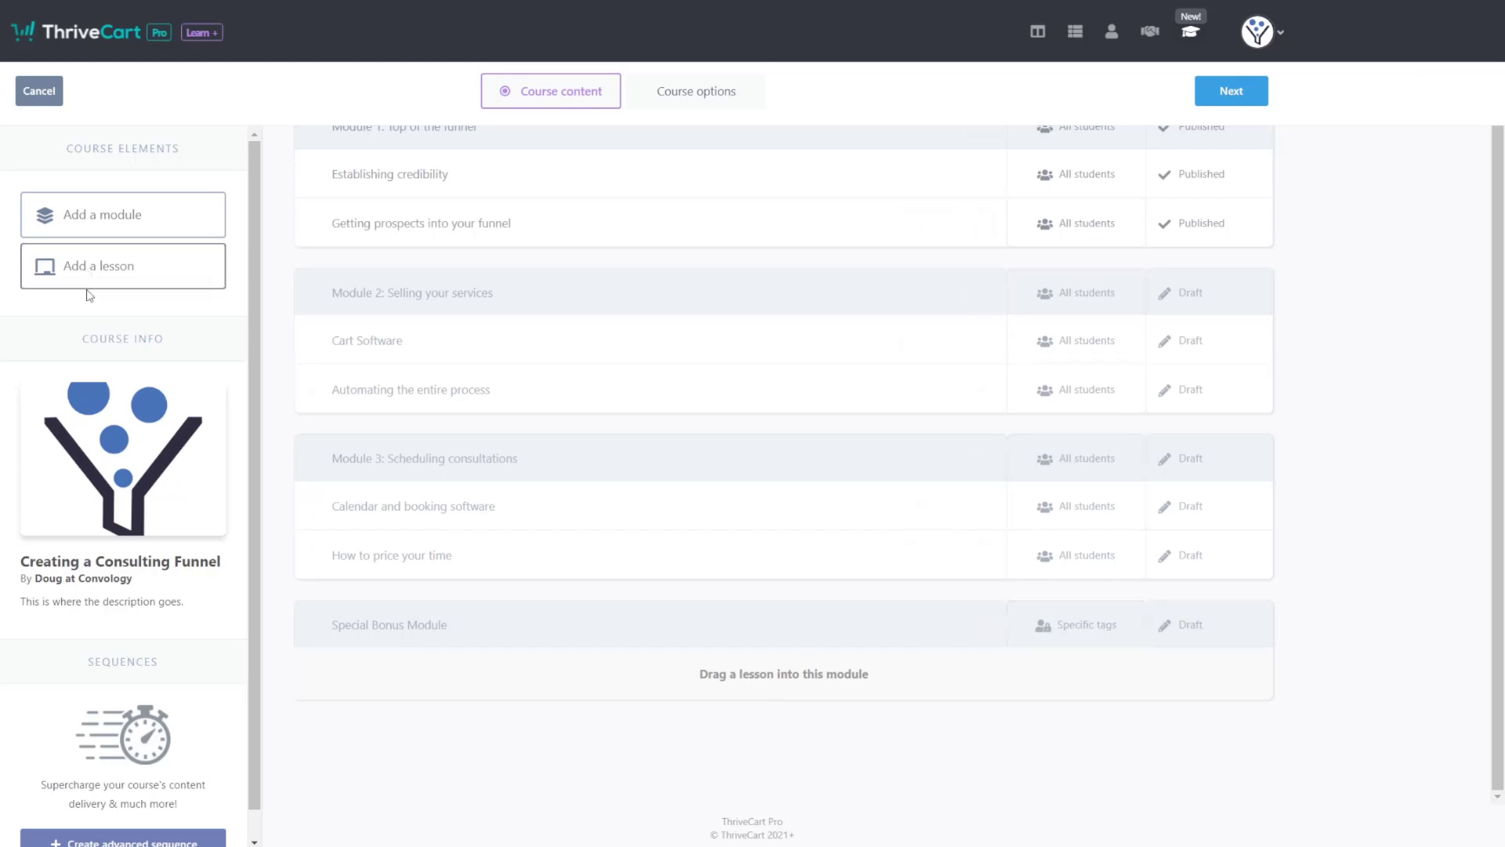
{"action": "left_click_drag", "start_coordinate": [84, 280], "coordinate": [494, 688]}
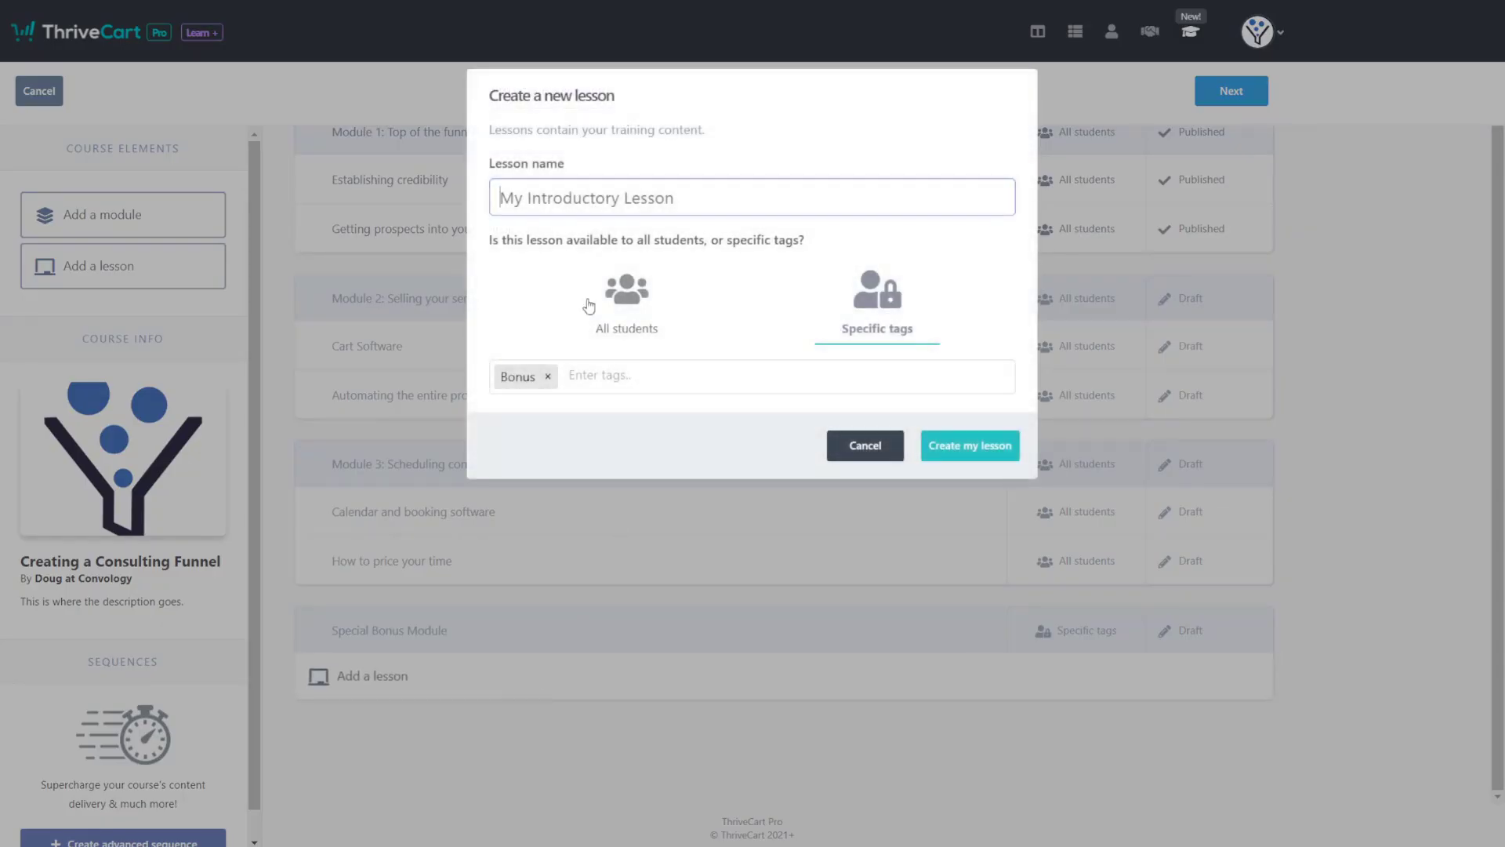
{"action": "type", "text": "Bonus Lesson 1"}
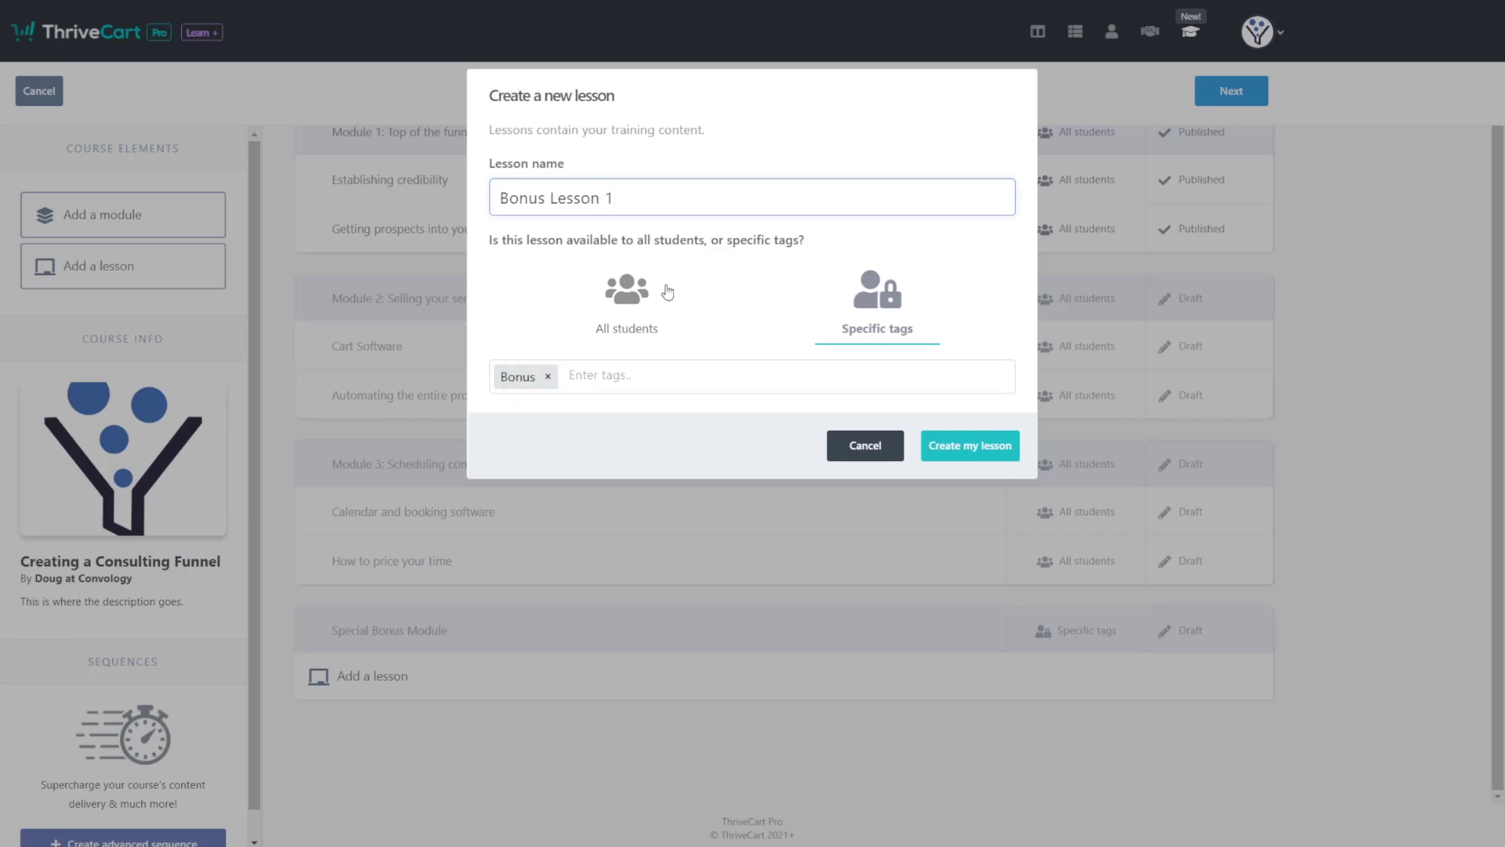
{"action": "left_click", "coordinate": [973, 446]}
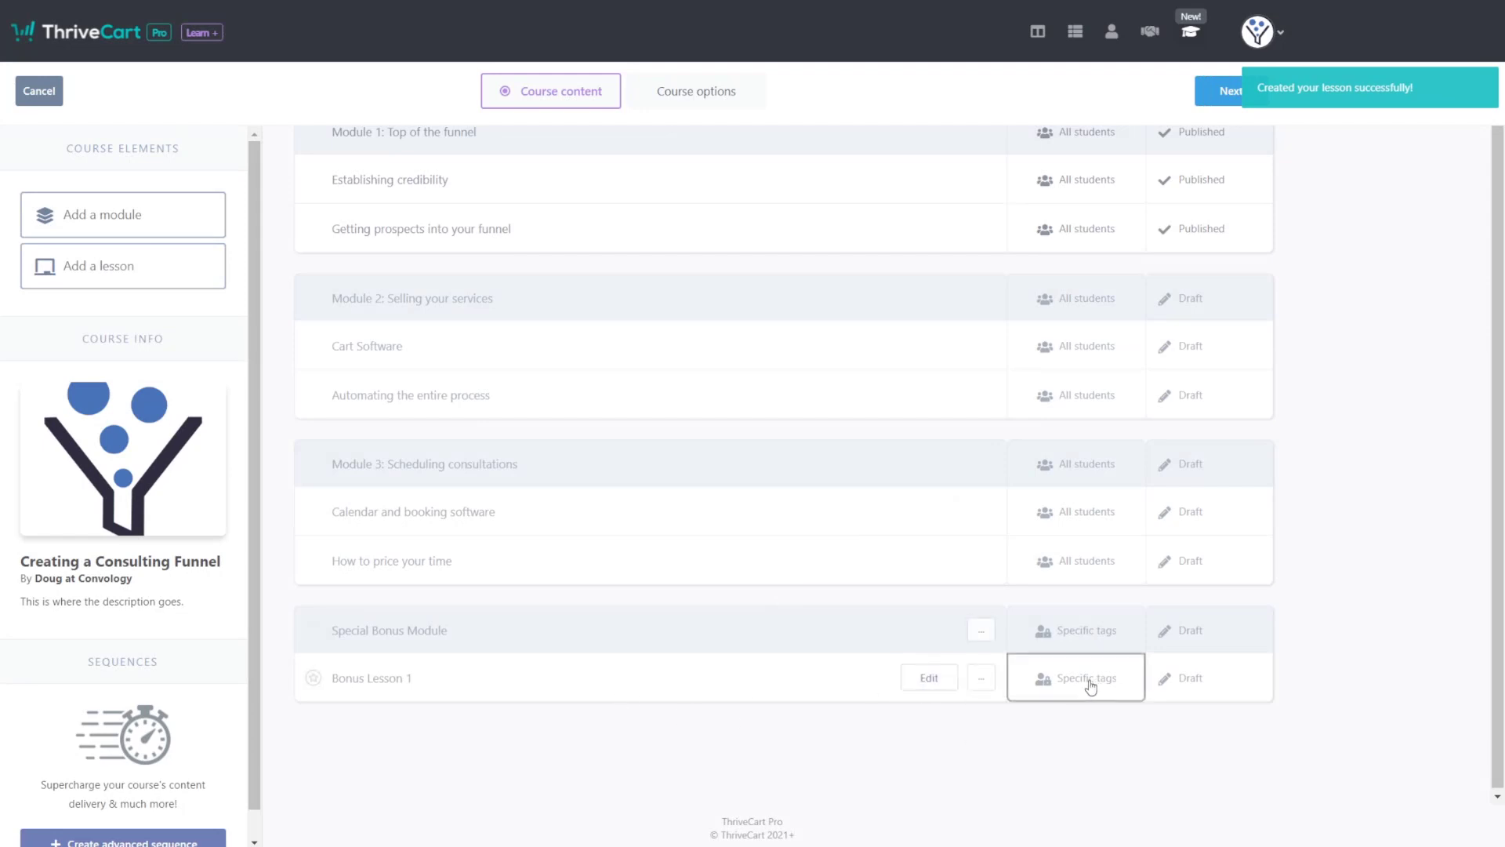
Examine the course's time-period drip options for content unit and interval, and cancel without applying them
{"action": "scroll", "coordinate": [827, 444], "scroll_direction": "up", "scroll_amount": 2}
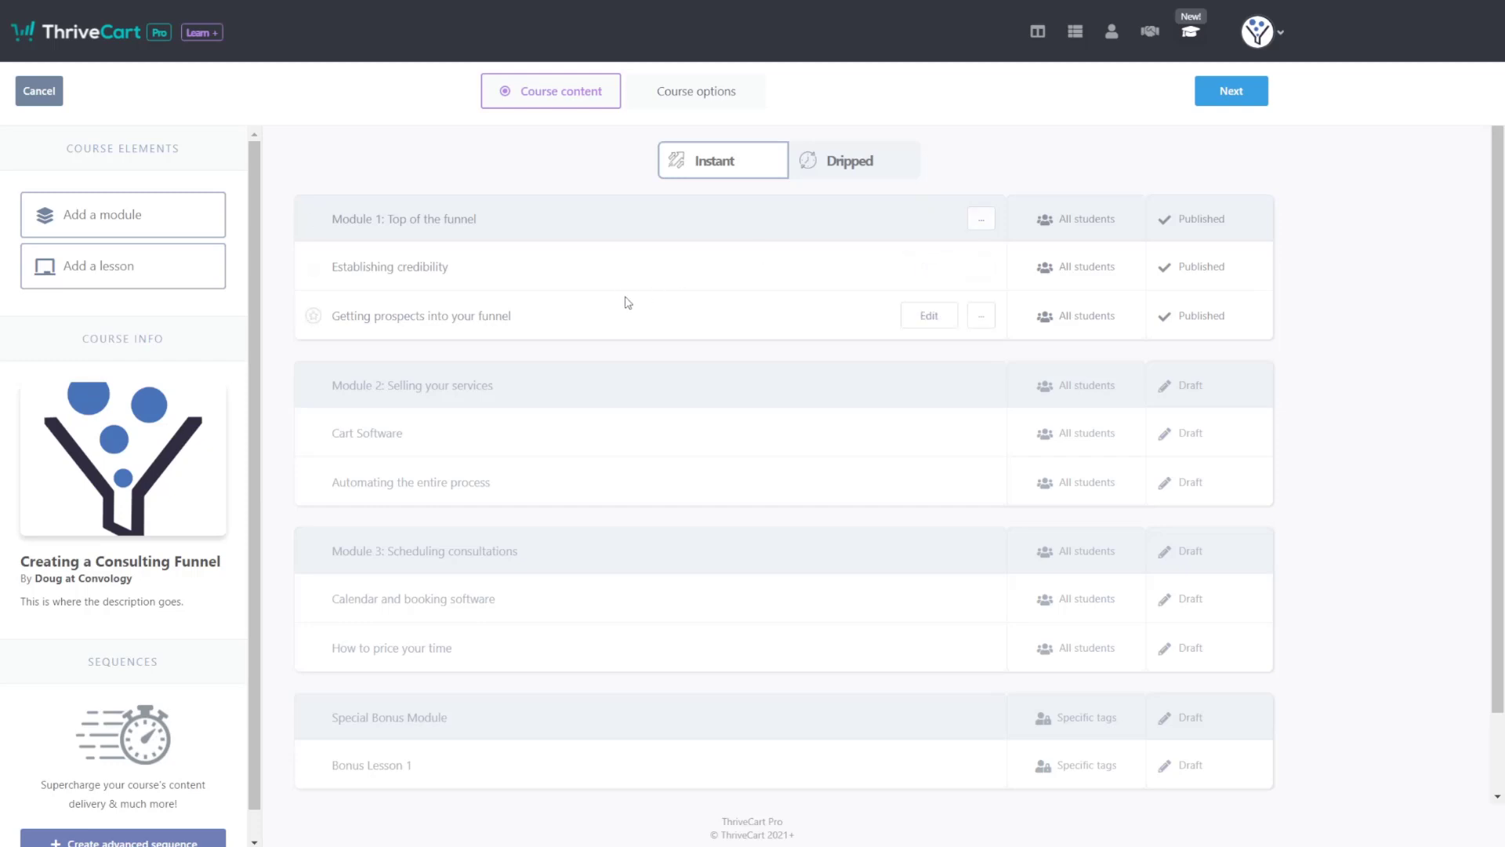
{"action": "mouse_move", "coordinate": [847, 160]}
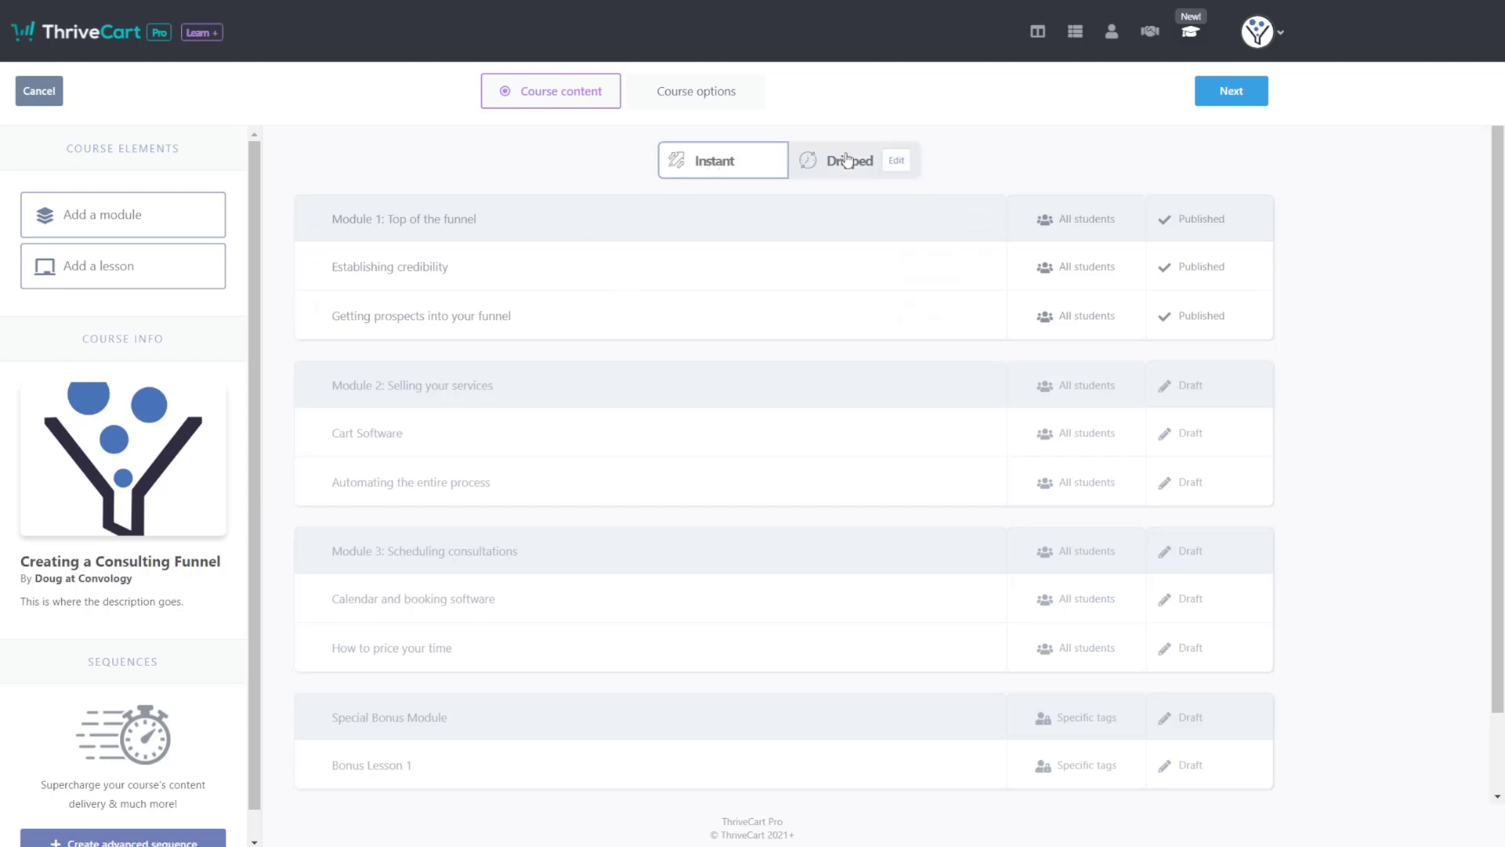
{"action": "left_click", "coordinate": [895, 161]}
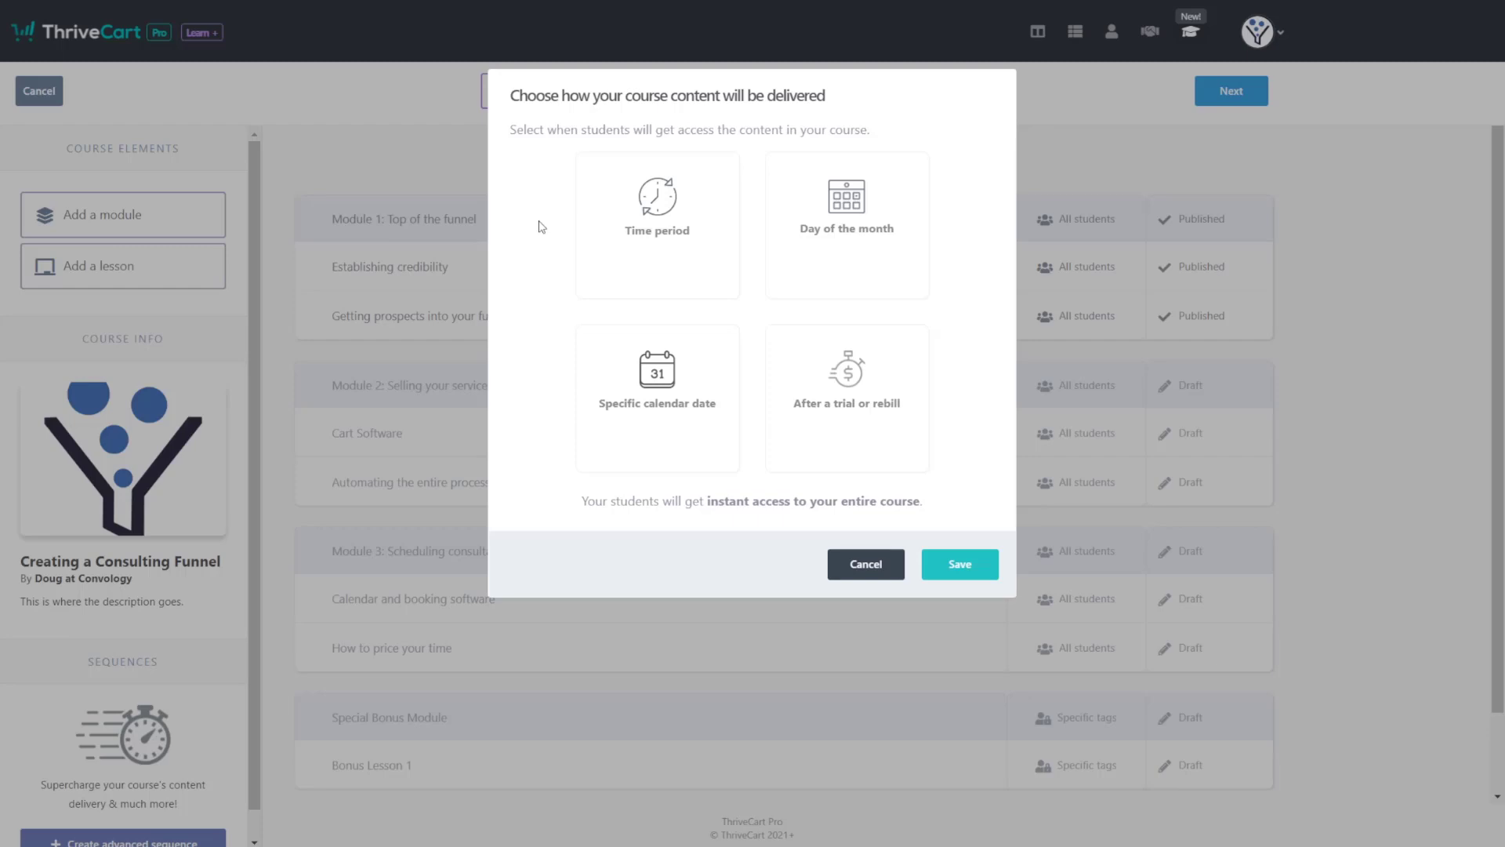
{"action": "mouse_move", "coordinate": [686, 216]}
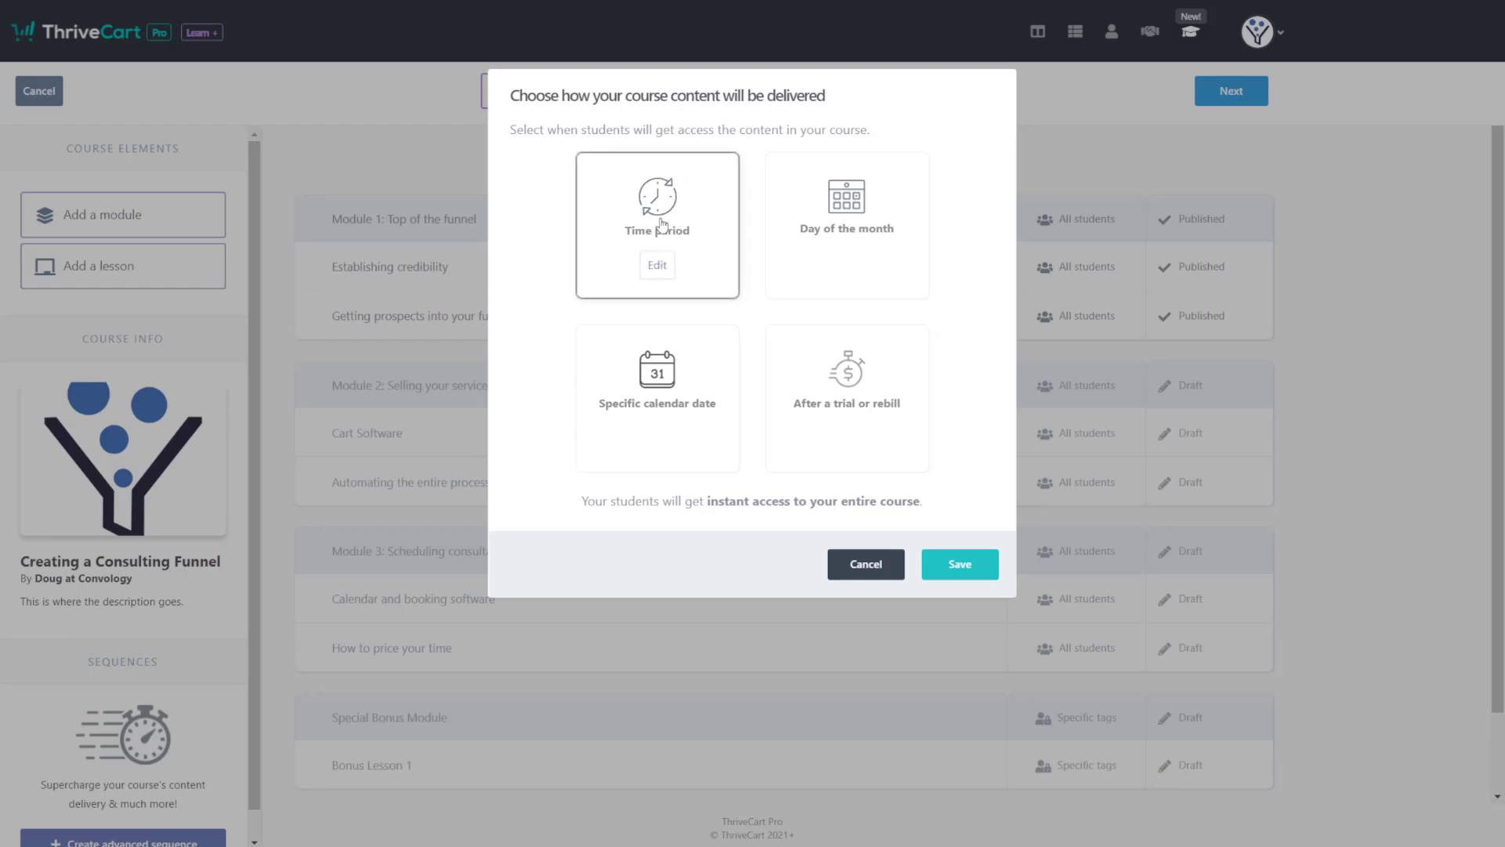
{"action": "left_click", "coordinate": [663, 266]}
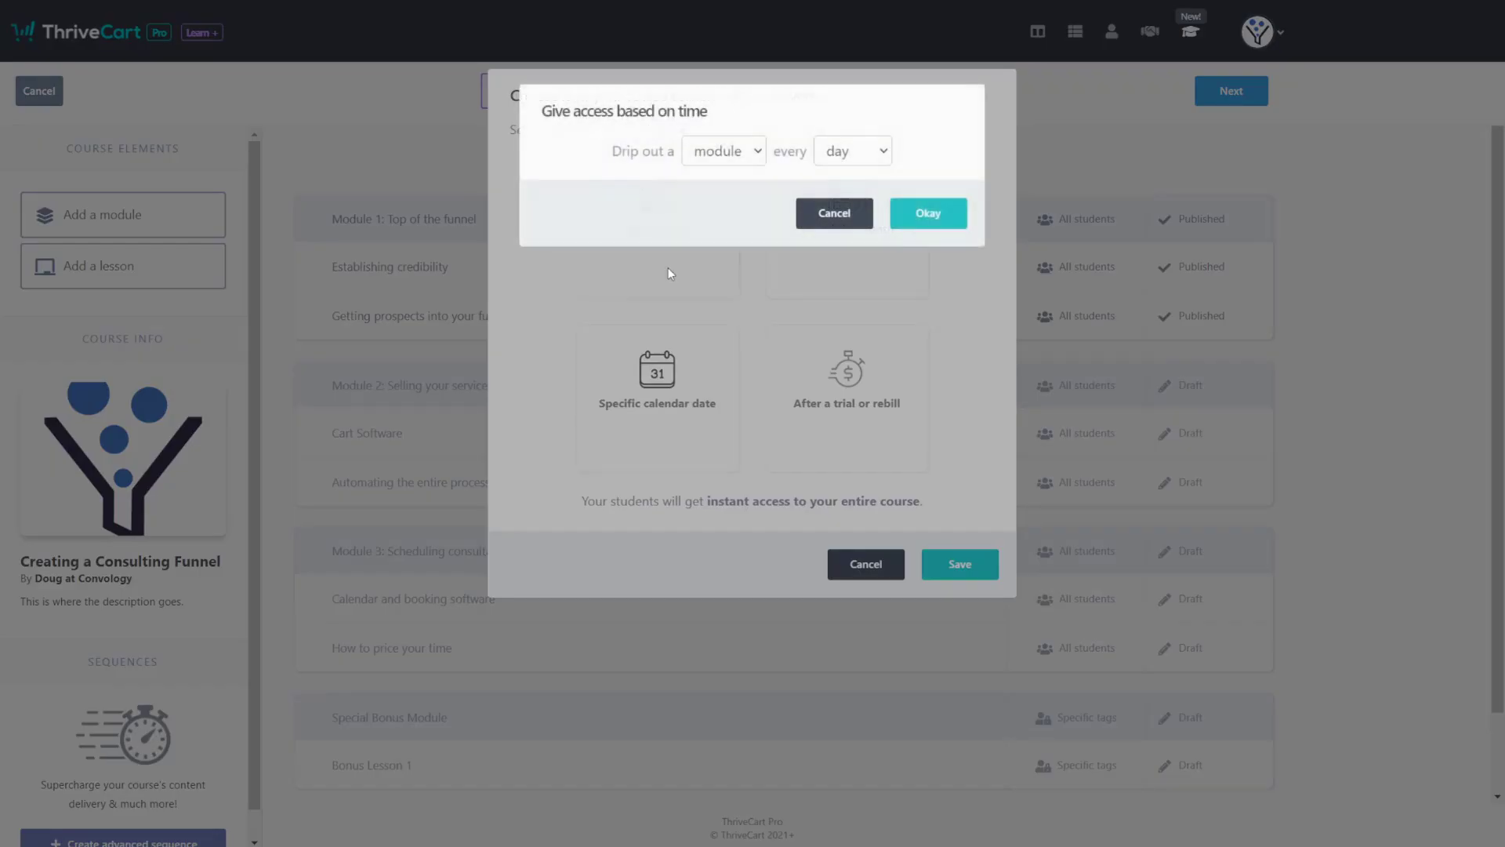
{"action": "left_click", "coordinate": [726, 159]}
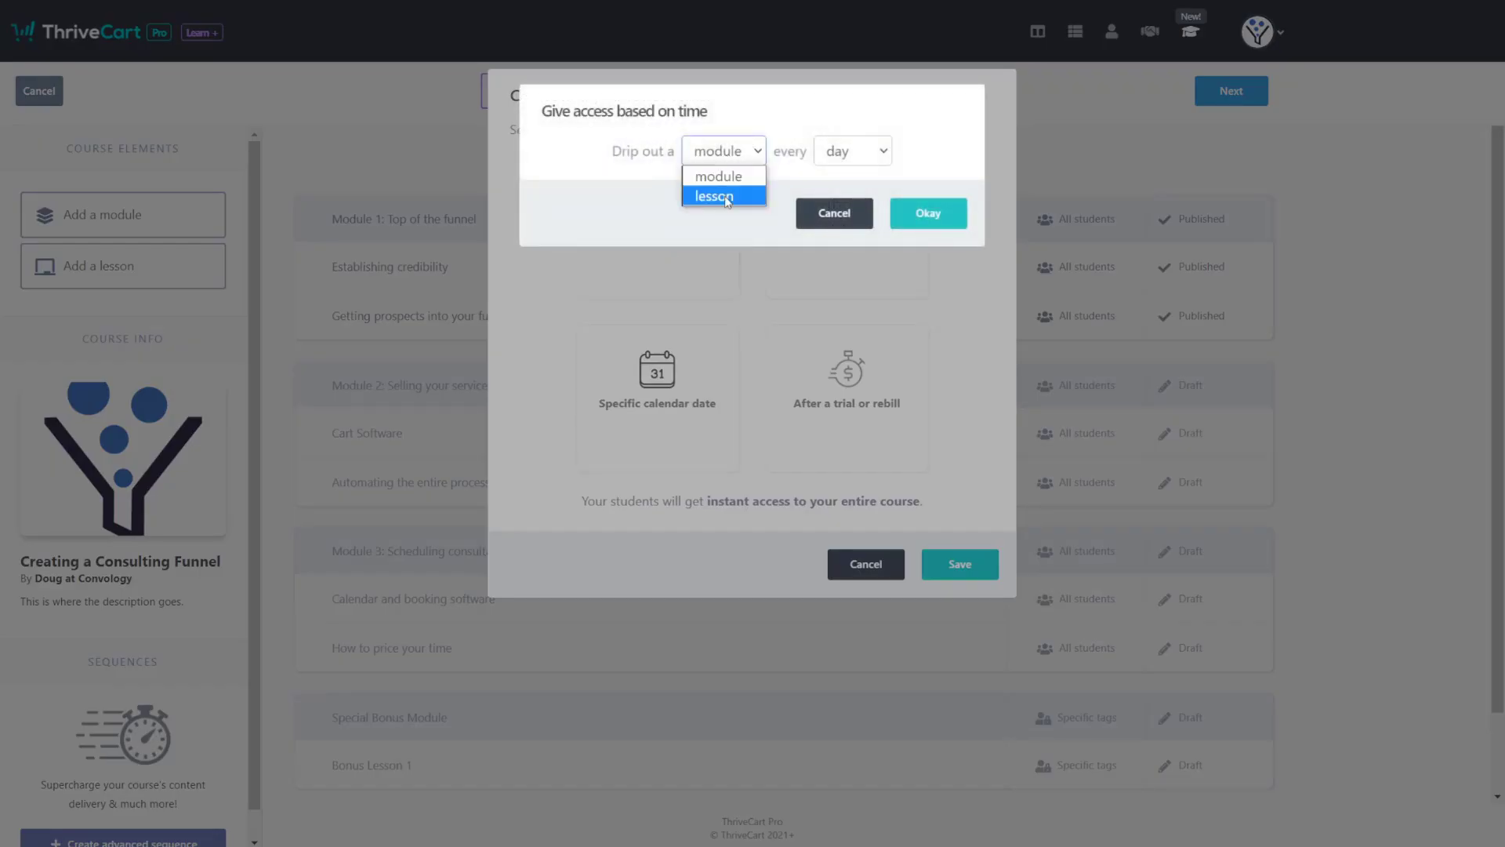
{"action": "left_click", "coordinate": [717, 174]}
{"action": "left_click", "coordinate": [853, 151]}
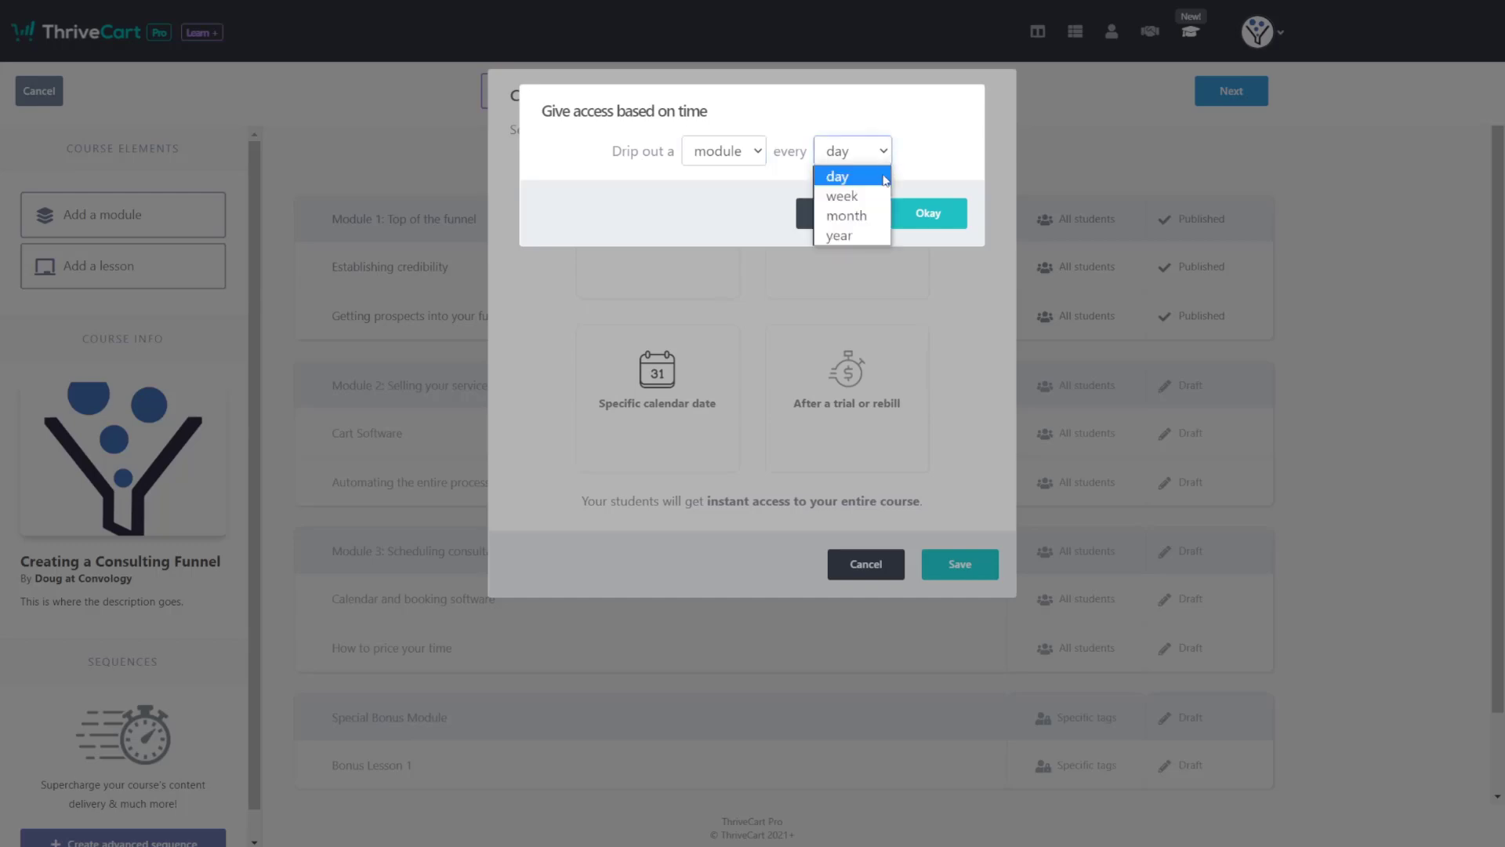
{"action": "left_click", "coordinate": [866, 149]}
{"action": "left_click", "coordinate": [841, 214]}
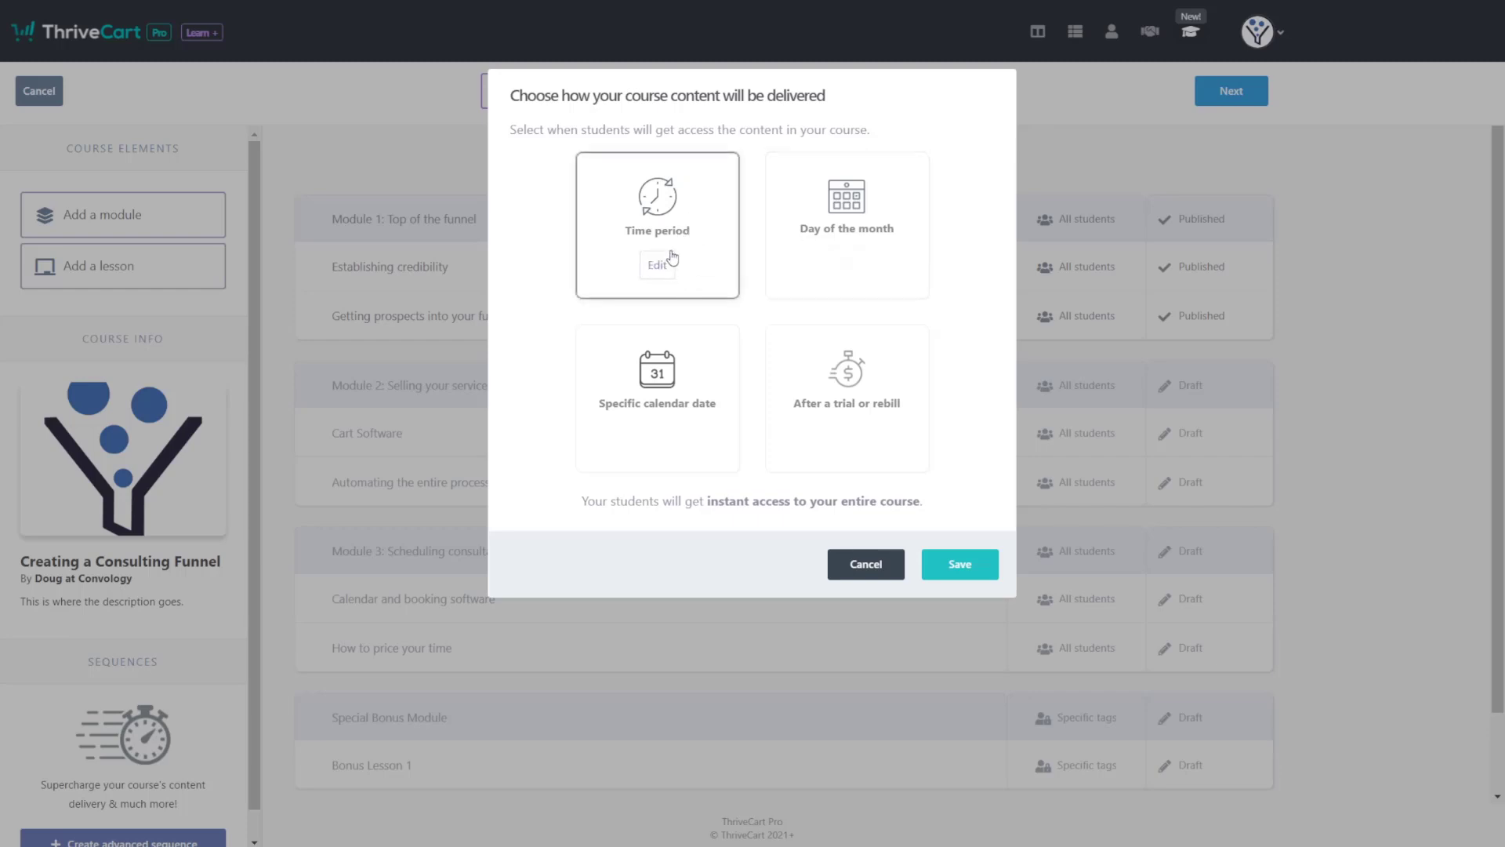
Examine the day-of-the-month drip options for module or lesson release and day, and cancel without applying them
{"action": "left_click", "coordinate": [846, 263]}
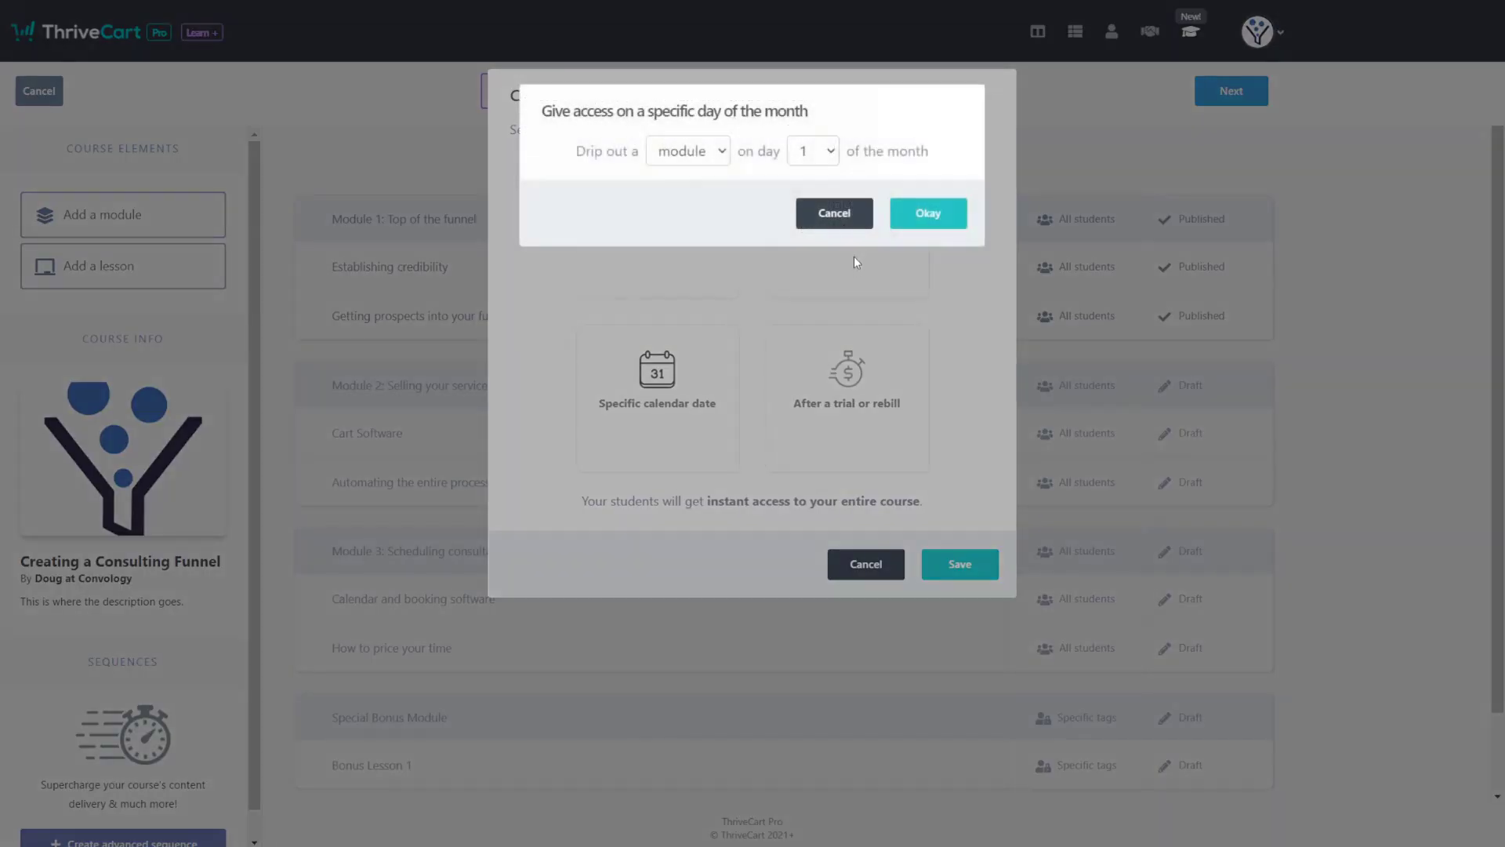
{"action": "left_click", "coordinate": [719, 159]}
{"action": "left_click", "coordinate": [686, 166]}
{"action": "left_click", "coordinate": [815, 159]}
{"action": "left_click", "coordinate": [816, 159]}
{"action": "left_click", "coordinate": [836, 214]}
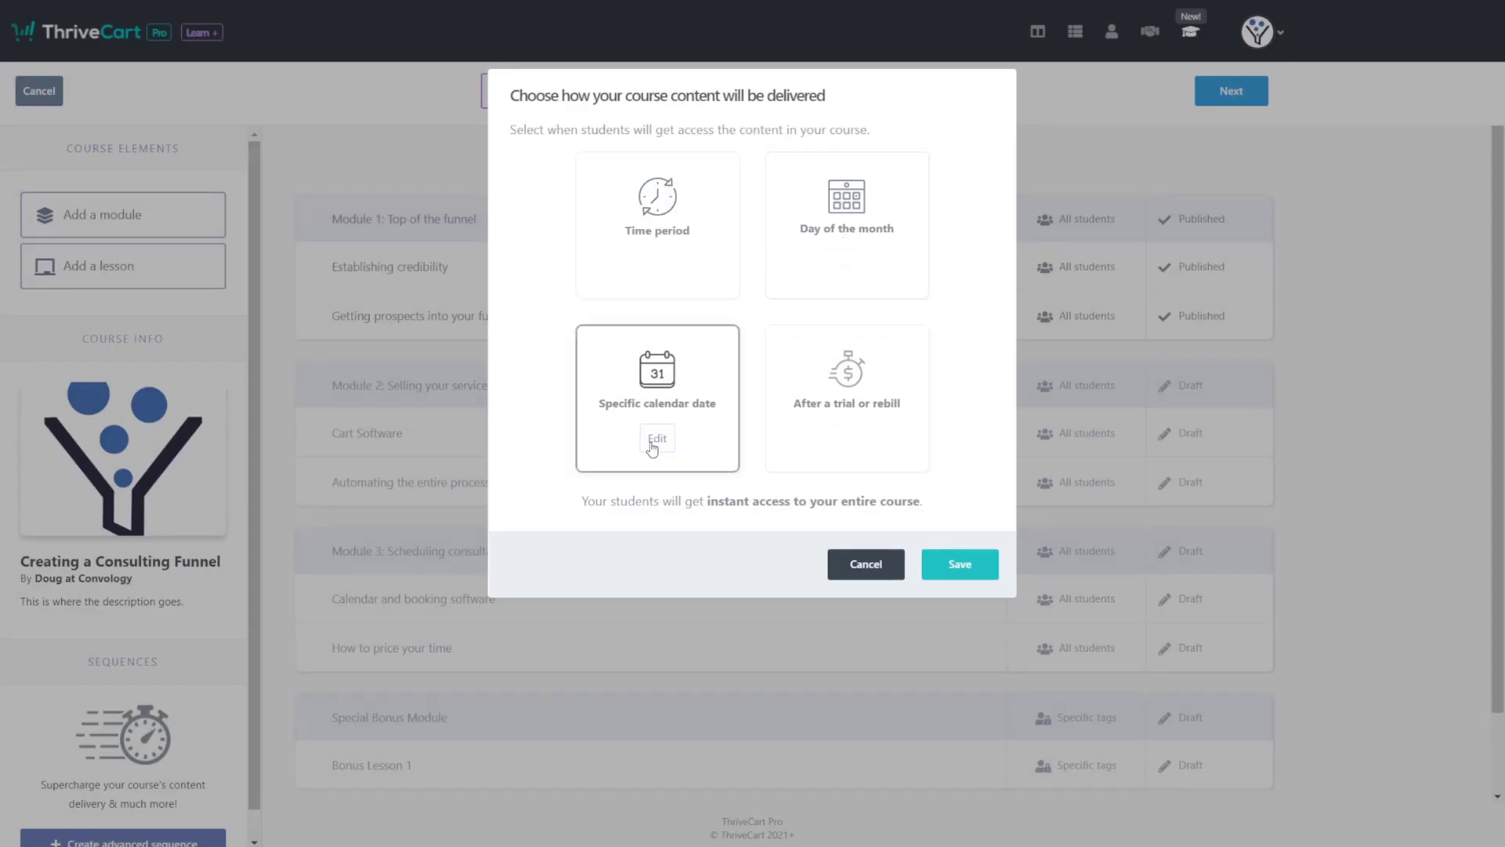
Set the course content to drip out modules on specific dates and save the delivery setting
{"action": "left_click", "coordinate": [655, 439]}
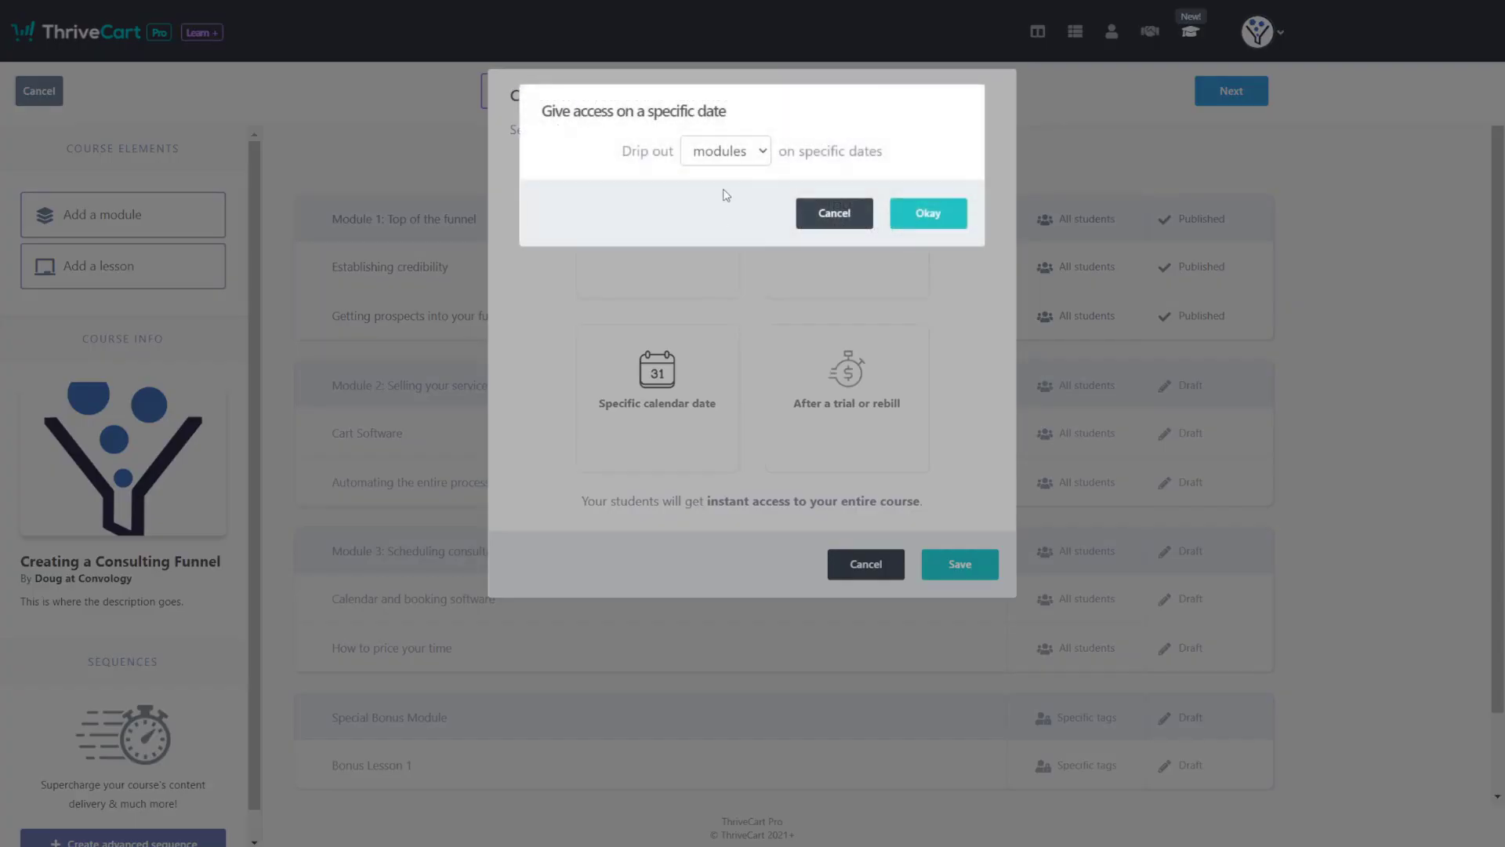
{"action": "left_click", "coordinate": [739, 151]}
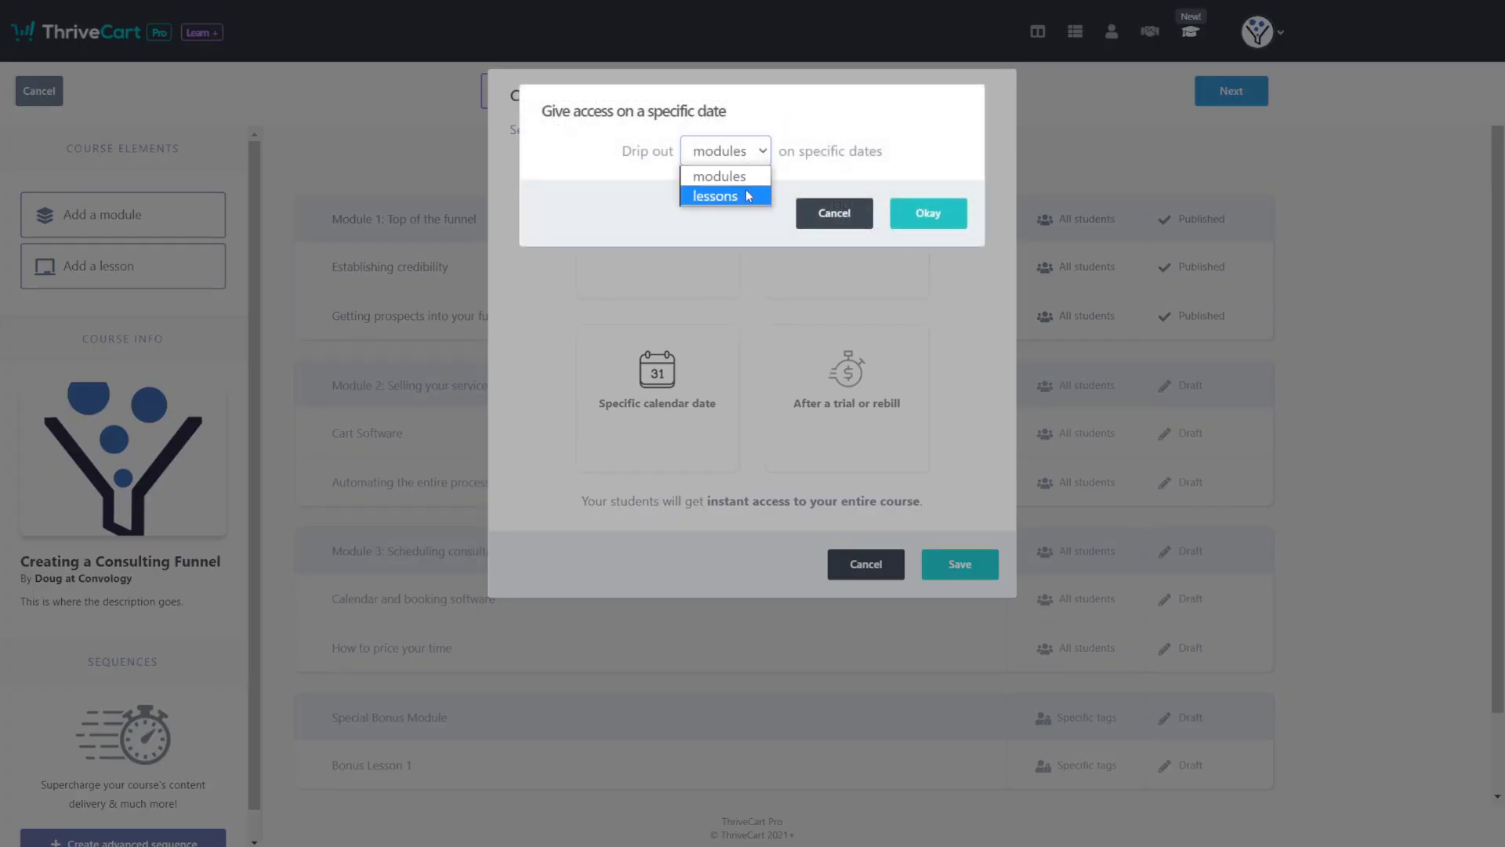
{"action": "left_click", "coordinate": [729, 177]}
{"action": "left_click", "coordinate": [934, 214]}
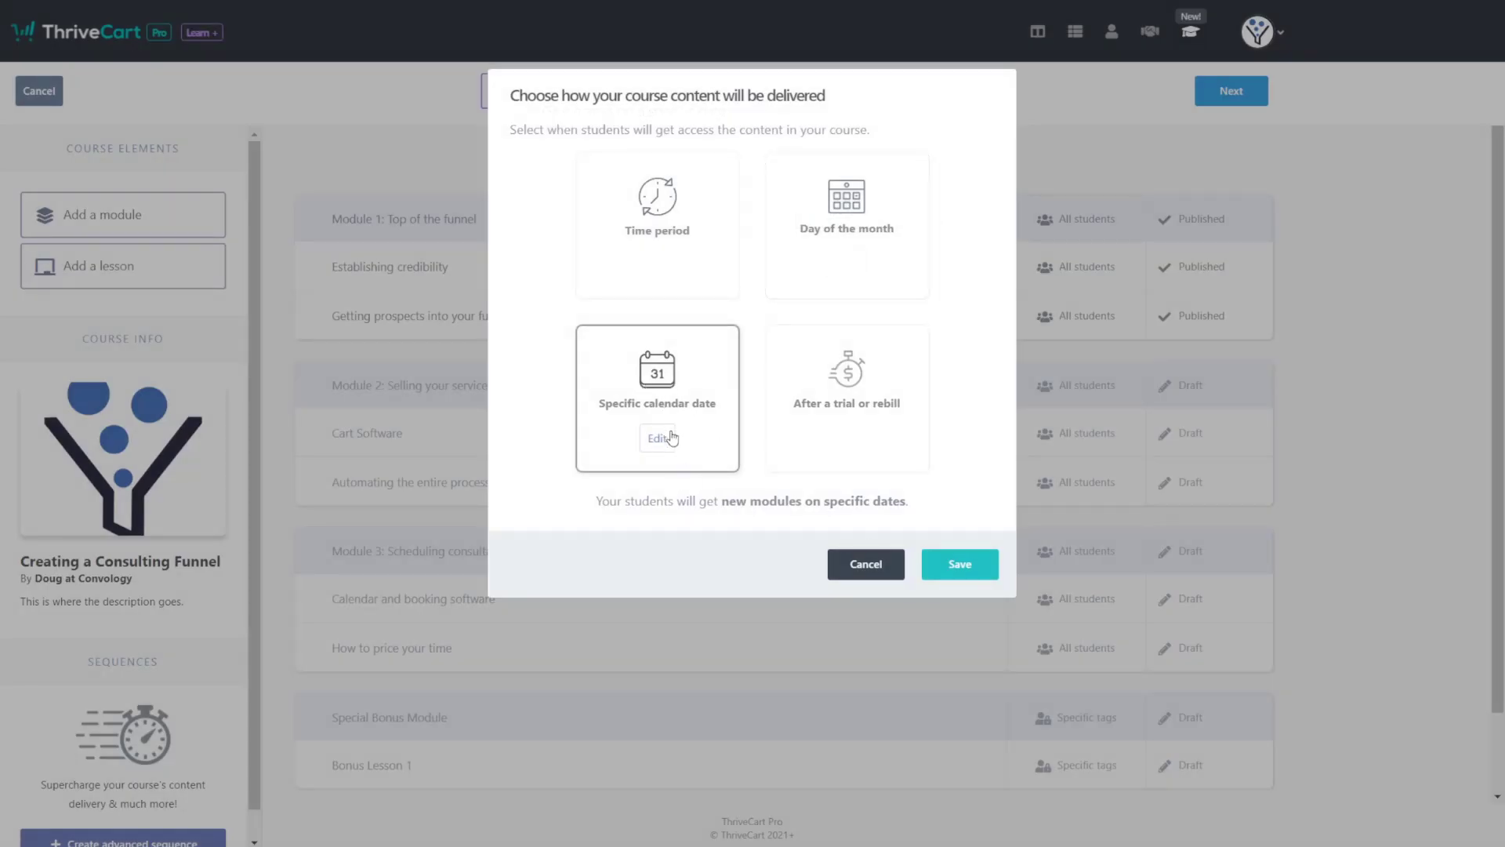
{"action": "left_click", "coordinate": [944, 565]}
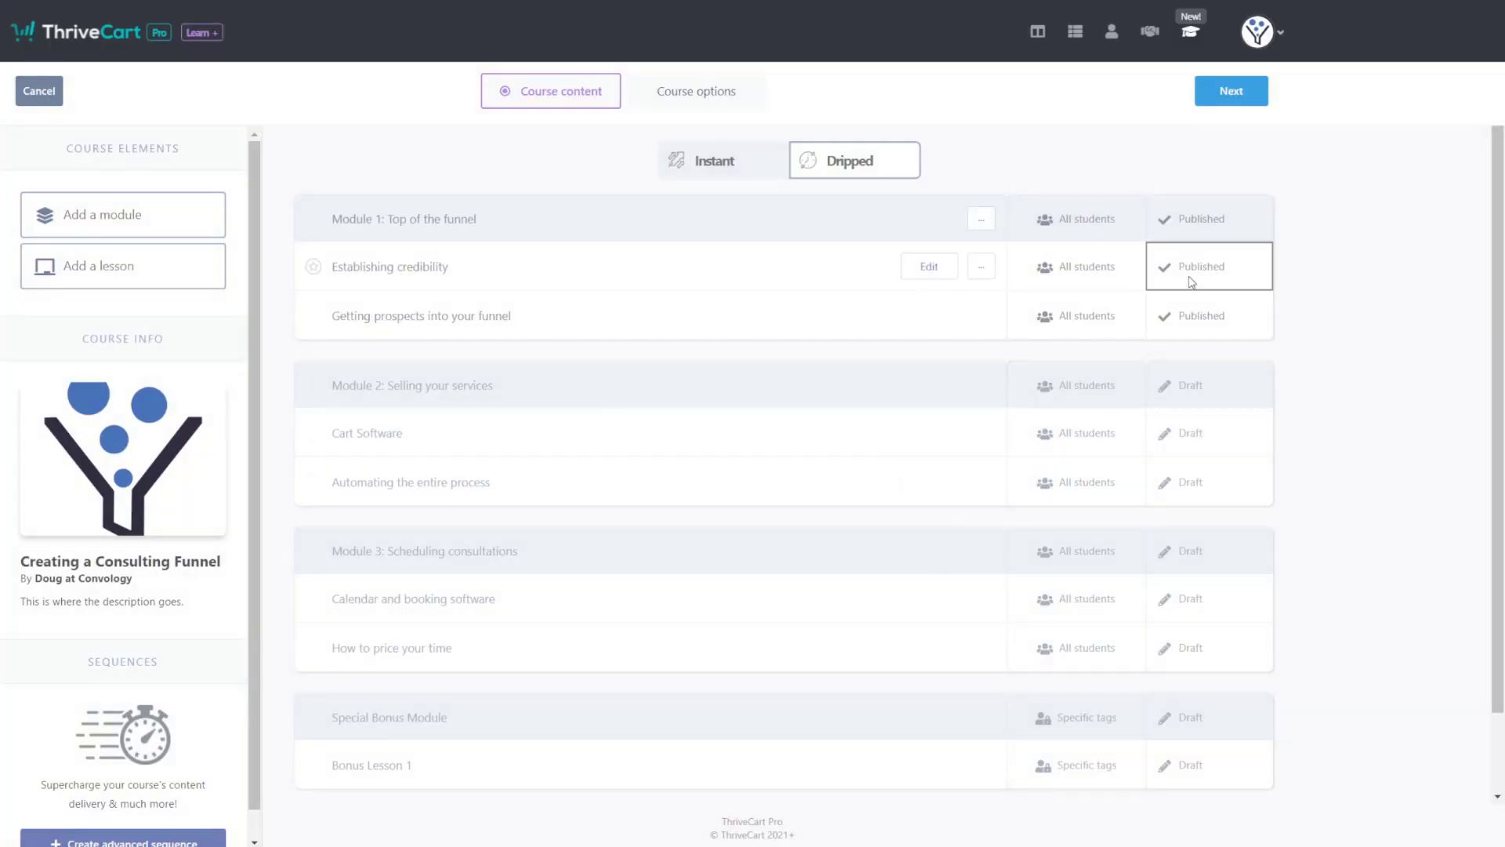
Examine Module 1's specific calendar date drip options, including its date picker, and cancel without changing the module's access timing
{"action": "left_click", "coordinate": [1209, 220]}
{"action": "left_click", "coordinate": [1225, 226]}
{"action": "left_click", "coordinate": [1193, 226]}
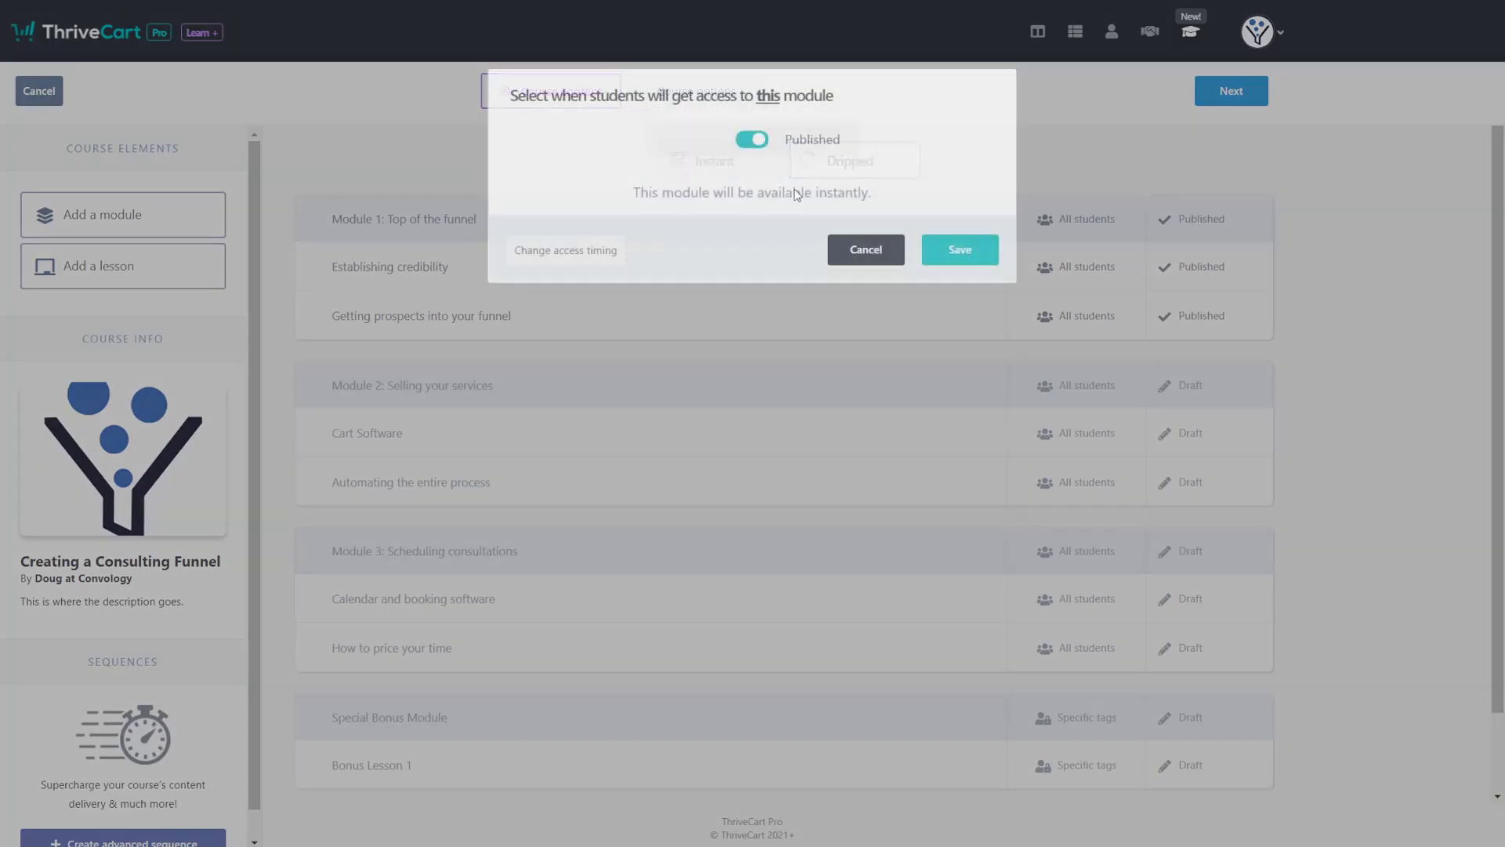
{"action": "left_click", "coordinate": [571, 251]}
{"action": "left_click", "coordinate": [835, 151]}
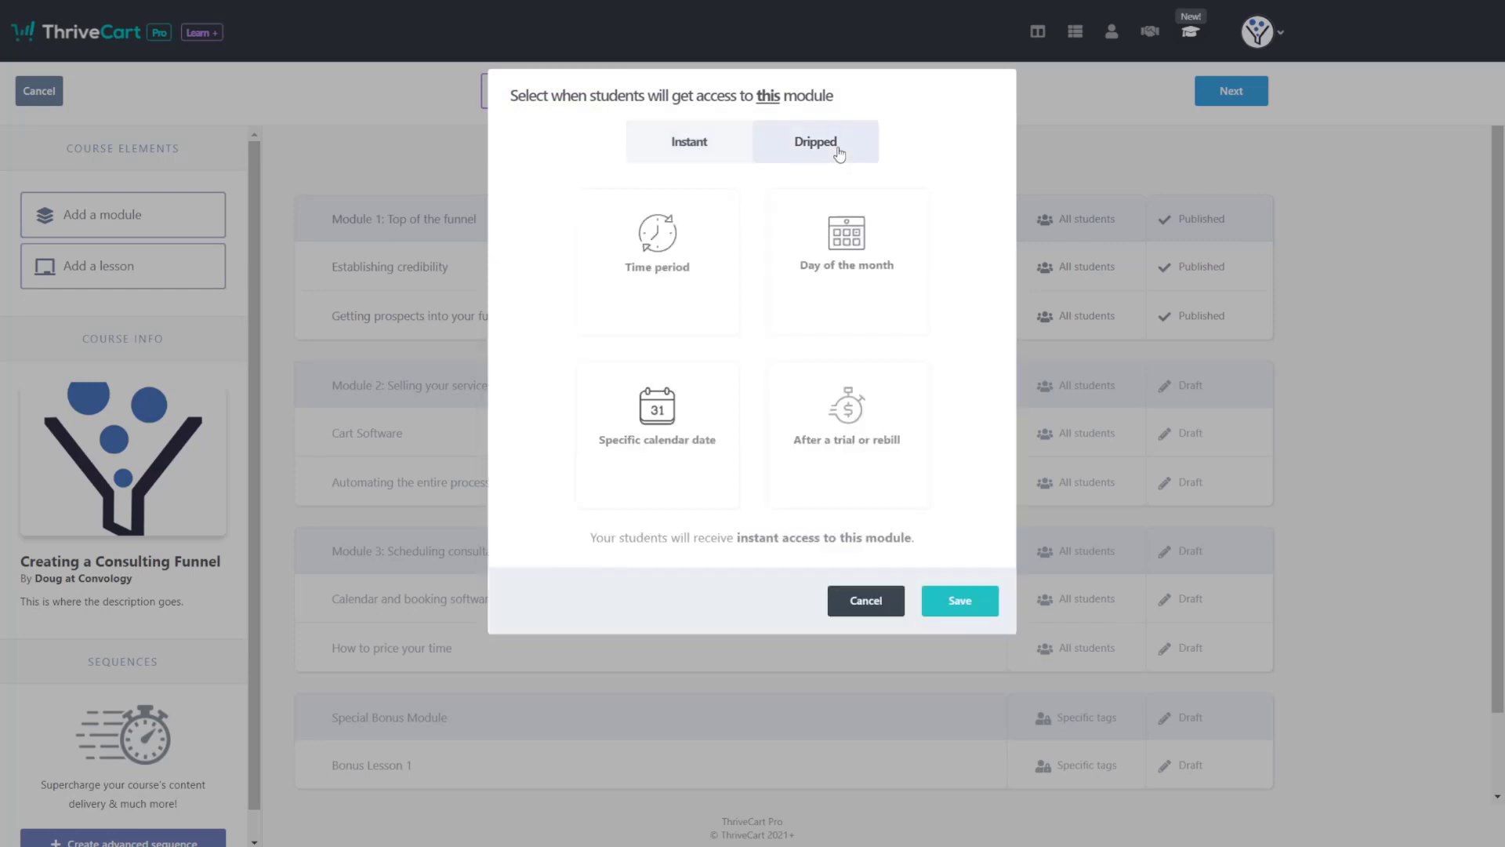
{"action": "left_click", "coordinate": [689, 441]}
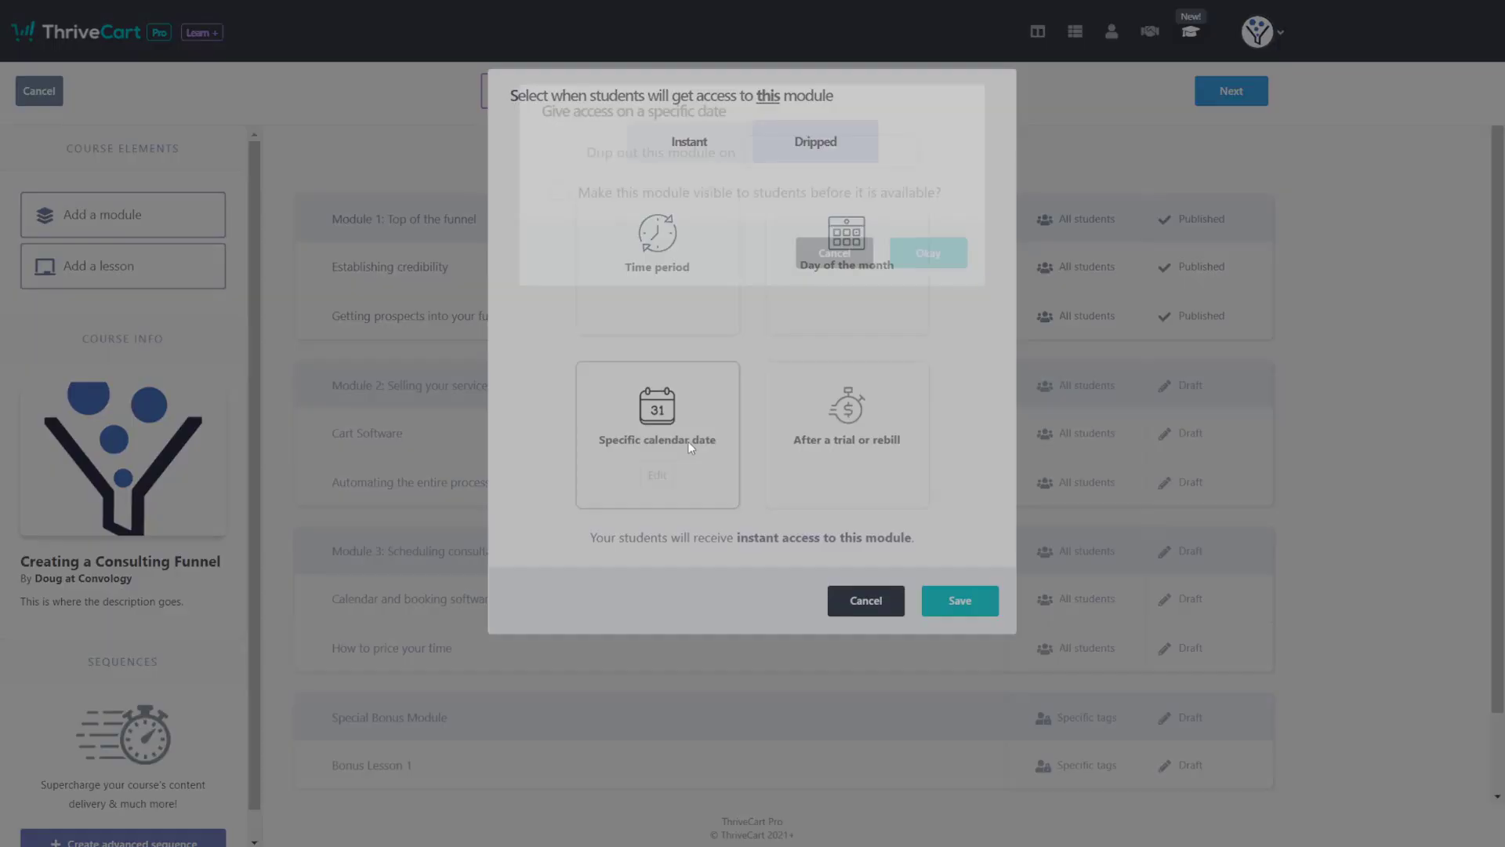
{"action": "left_click", "coordinate": [815, 158]}
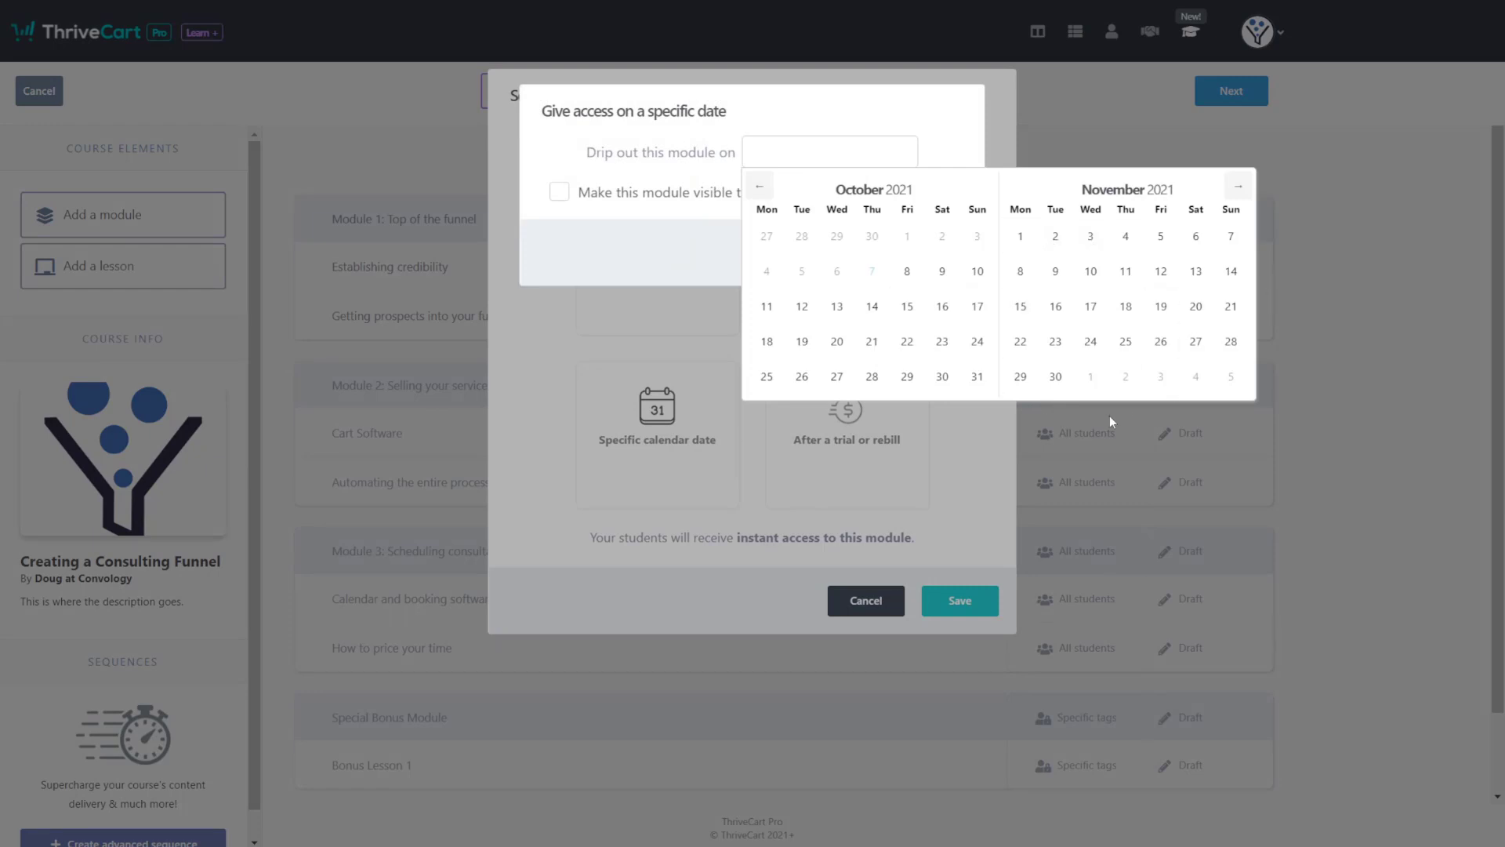
{"action": "left_click", "coordinate": [1416, 402]}
{"action": "left_click", "coordinate": [835, 253]}
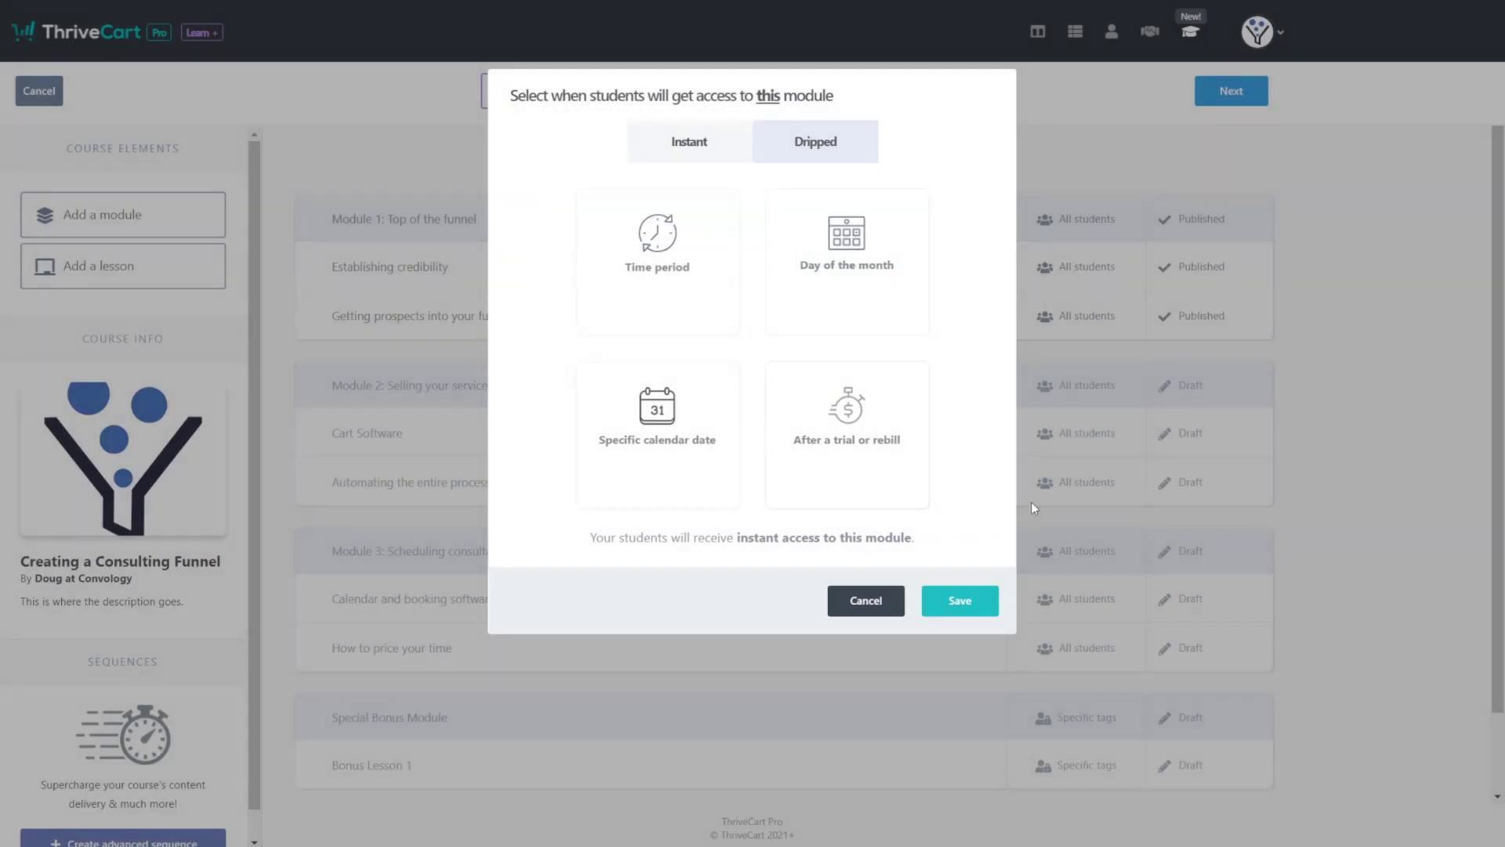
{"action": "left_click", "coordinate": [895, 606]}
{"action": "left_click", "coordinate": [868, 251]}
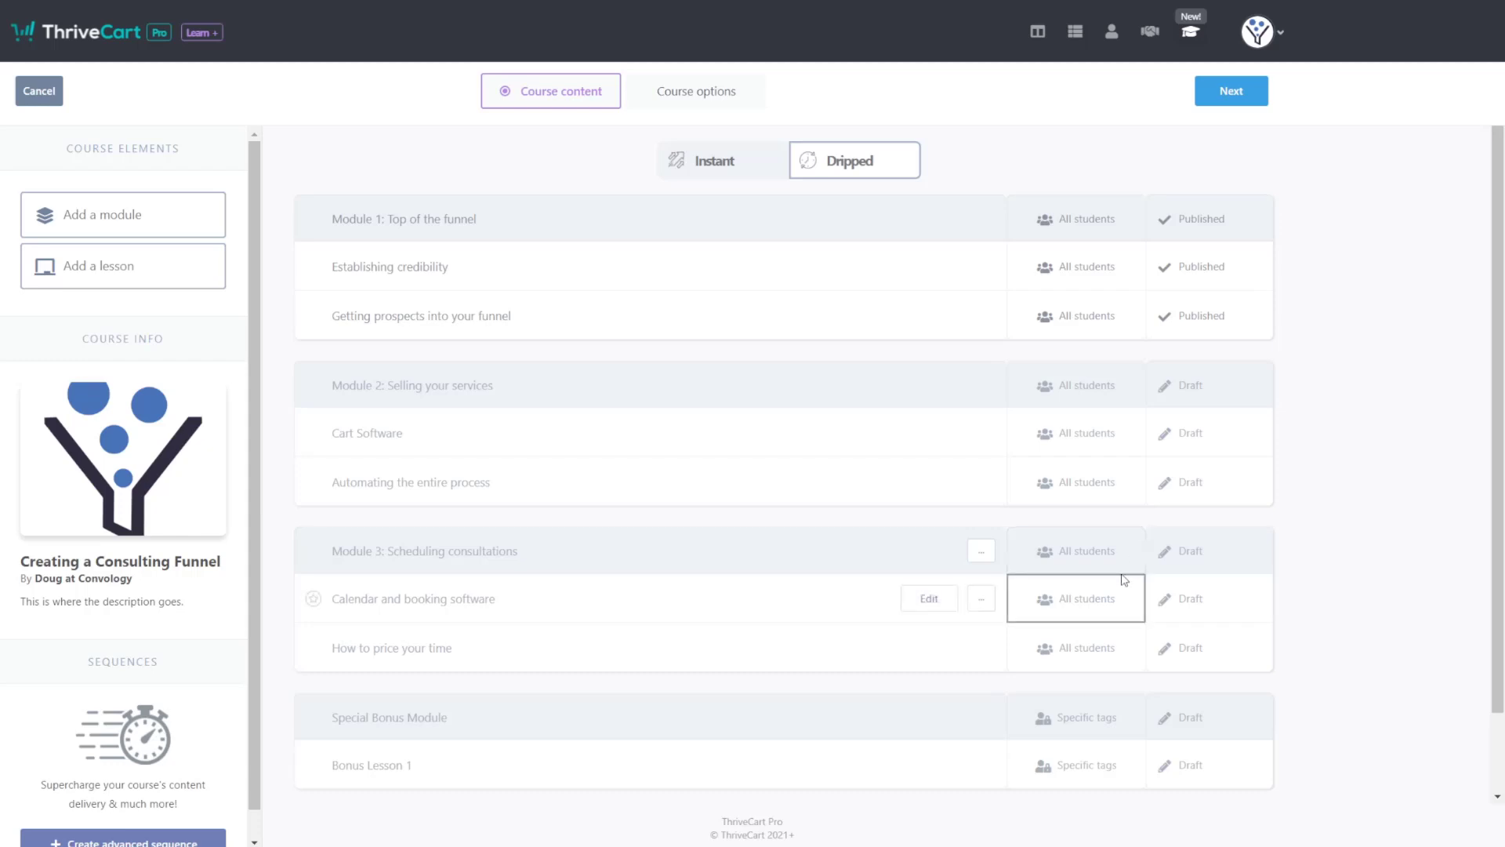
Examine the course's trial or rebill drip options for unlock timing and module or lesson release, and cancel without applying them
{"action": "left_click", "coordinate": [867, 166]}
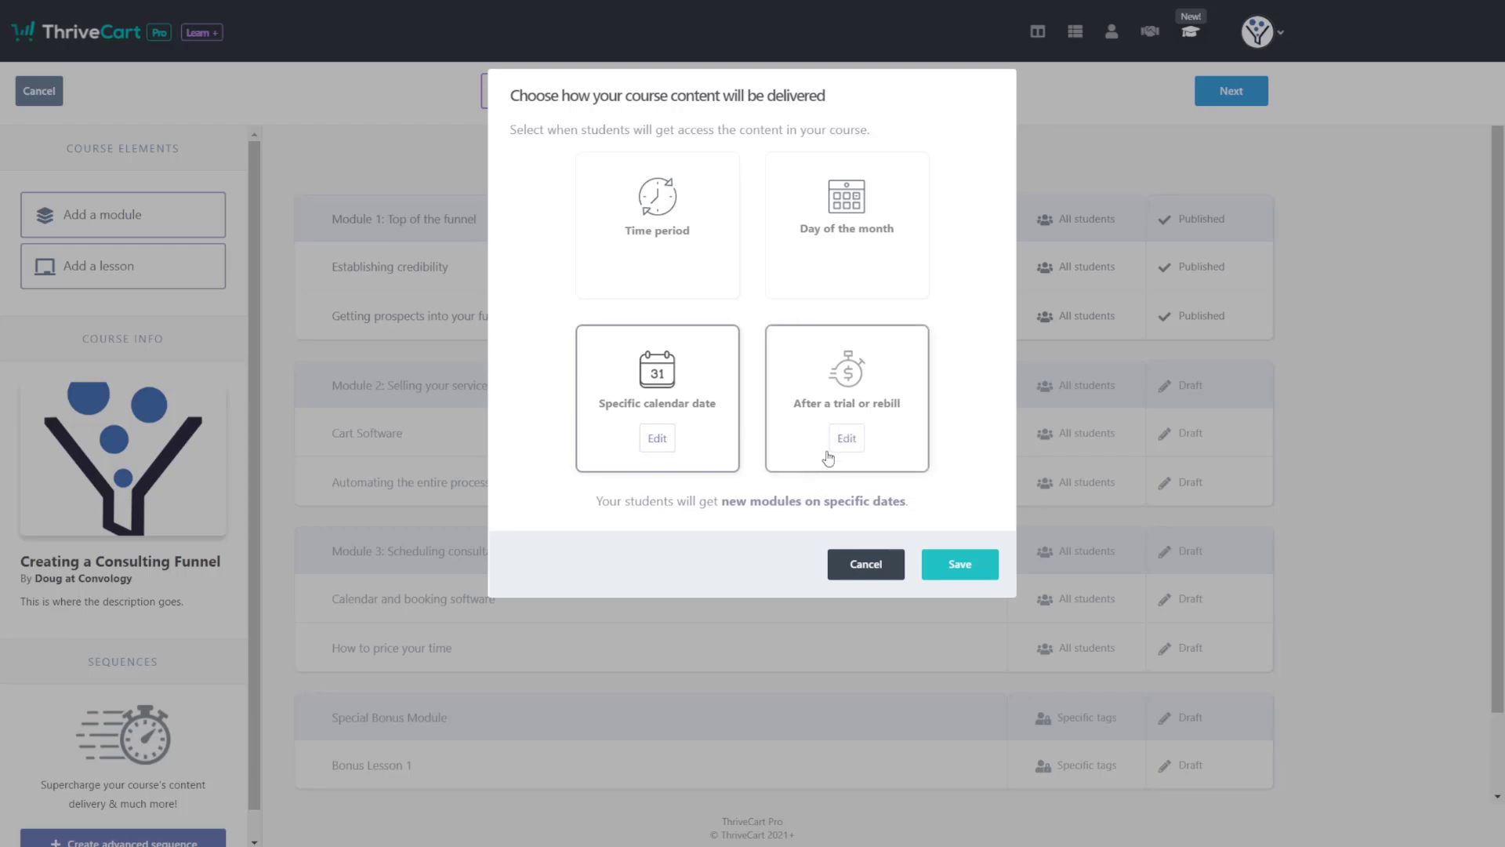
{"action": "left_click", "coordinate": [838, 444]}
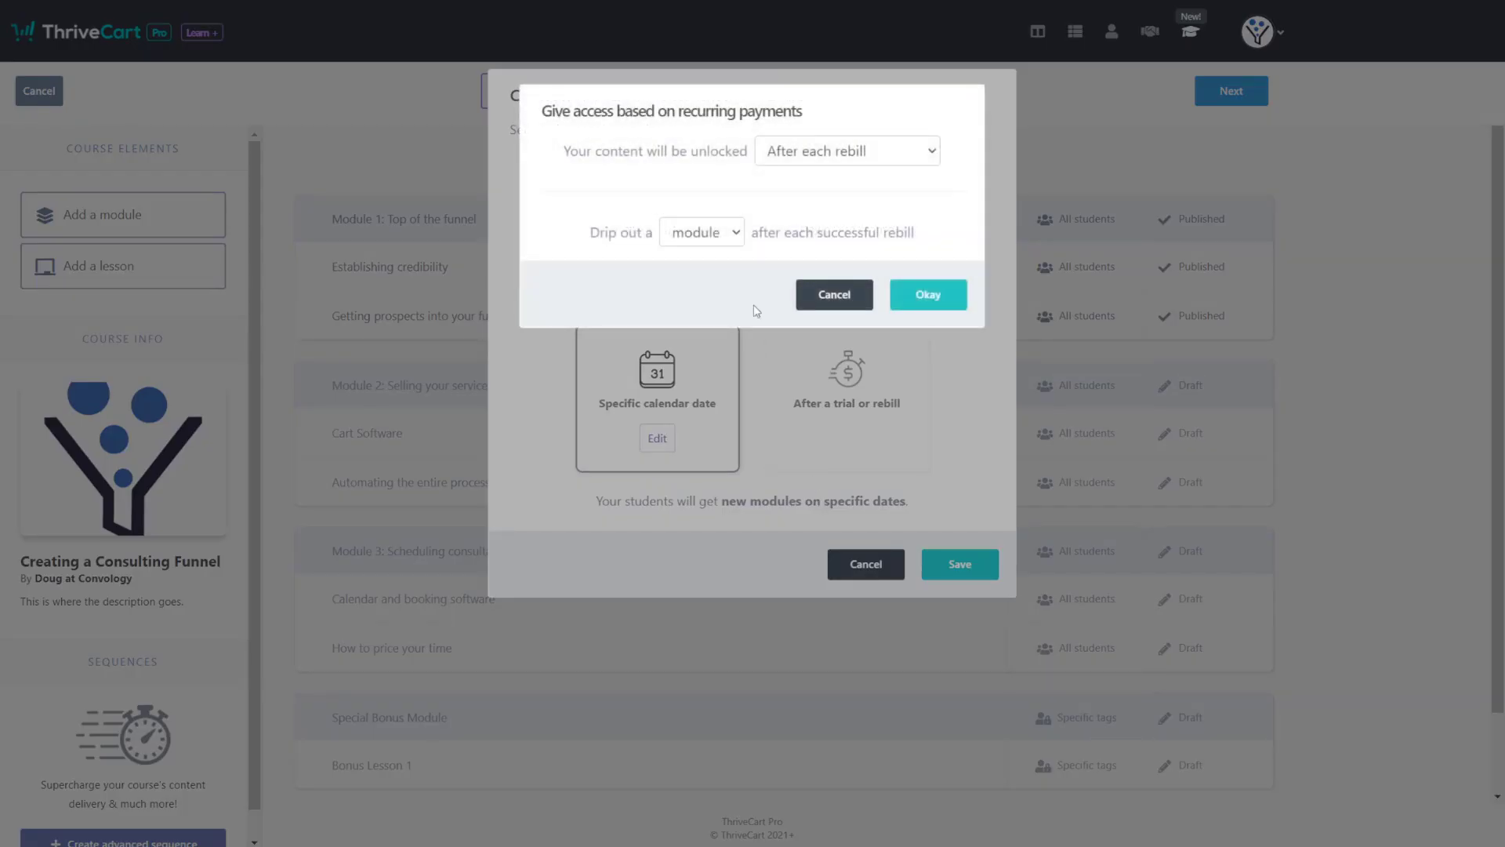
{"action": "left_click", "coordinate": [874, 150]}
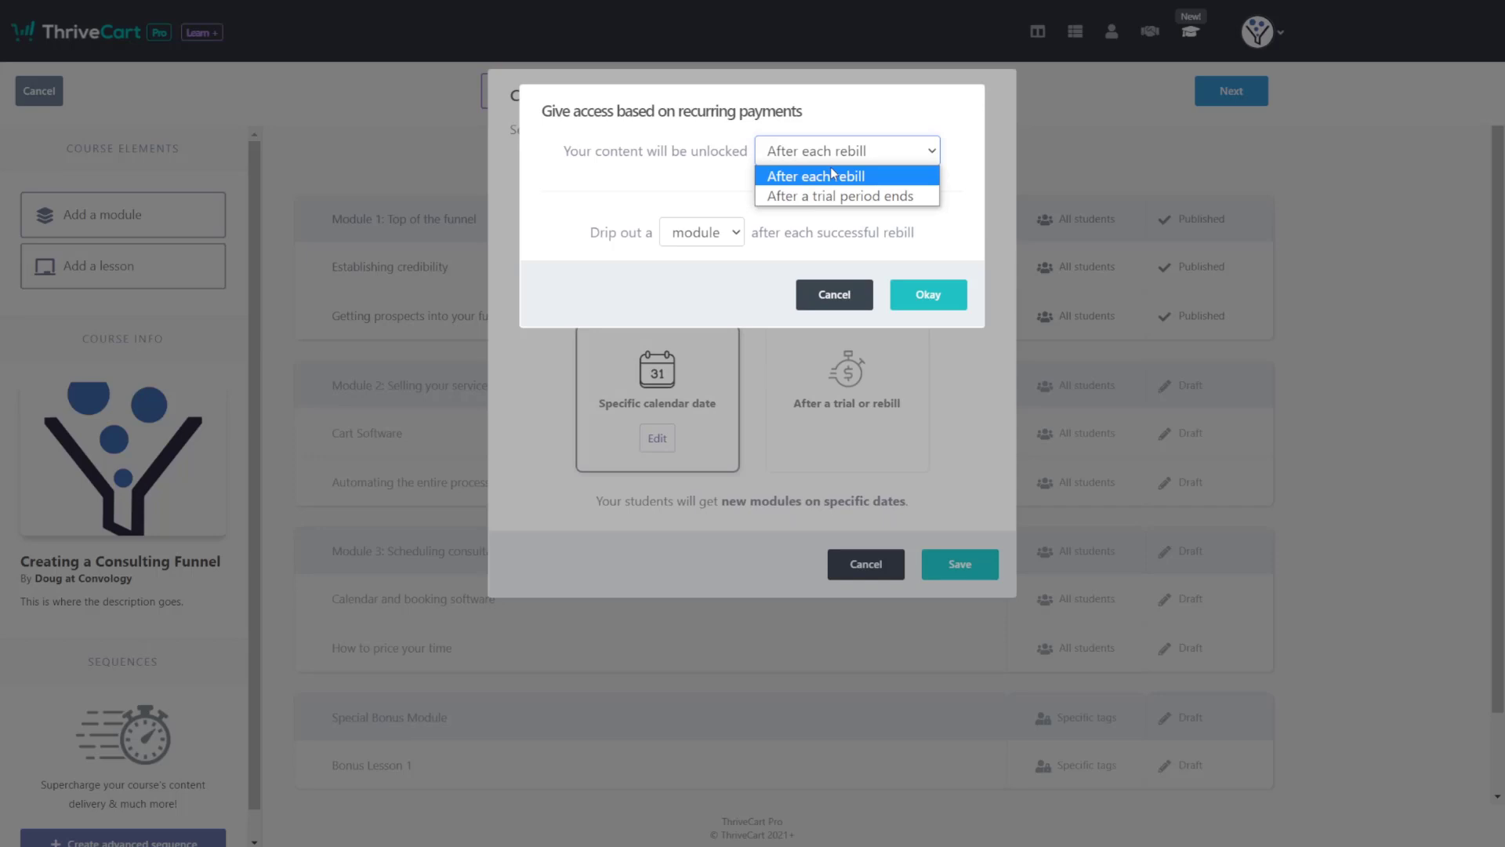
{"action": "left_click", "coordinate": [853, 179]}
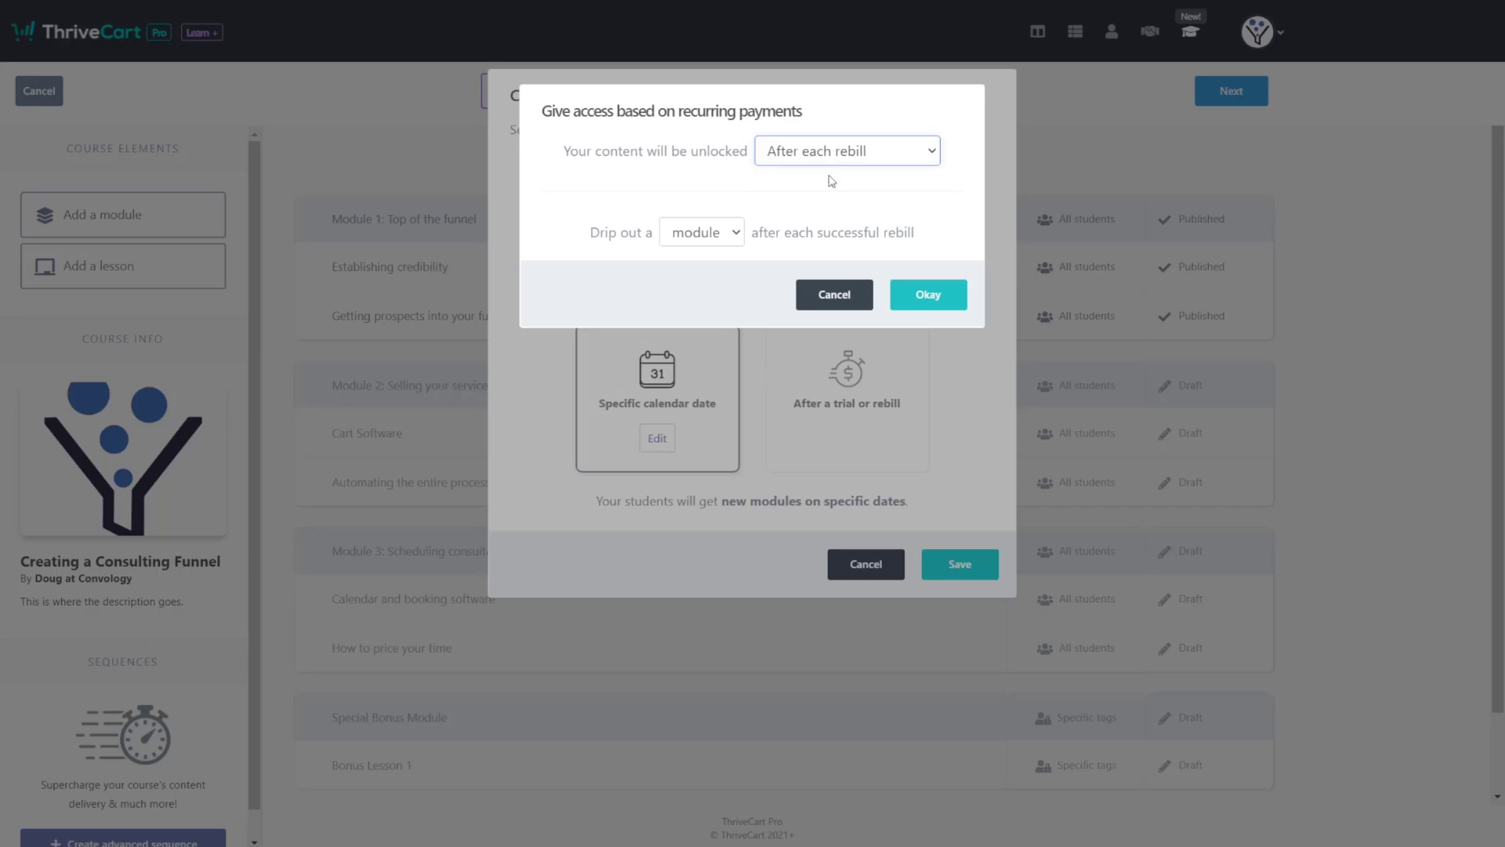
{"action": "left_click", "coordinate": [728, 237]}
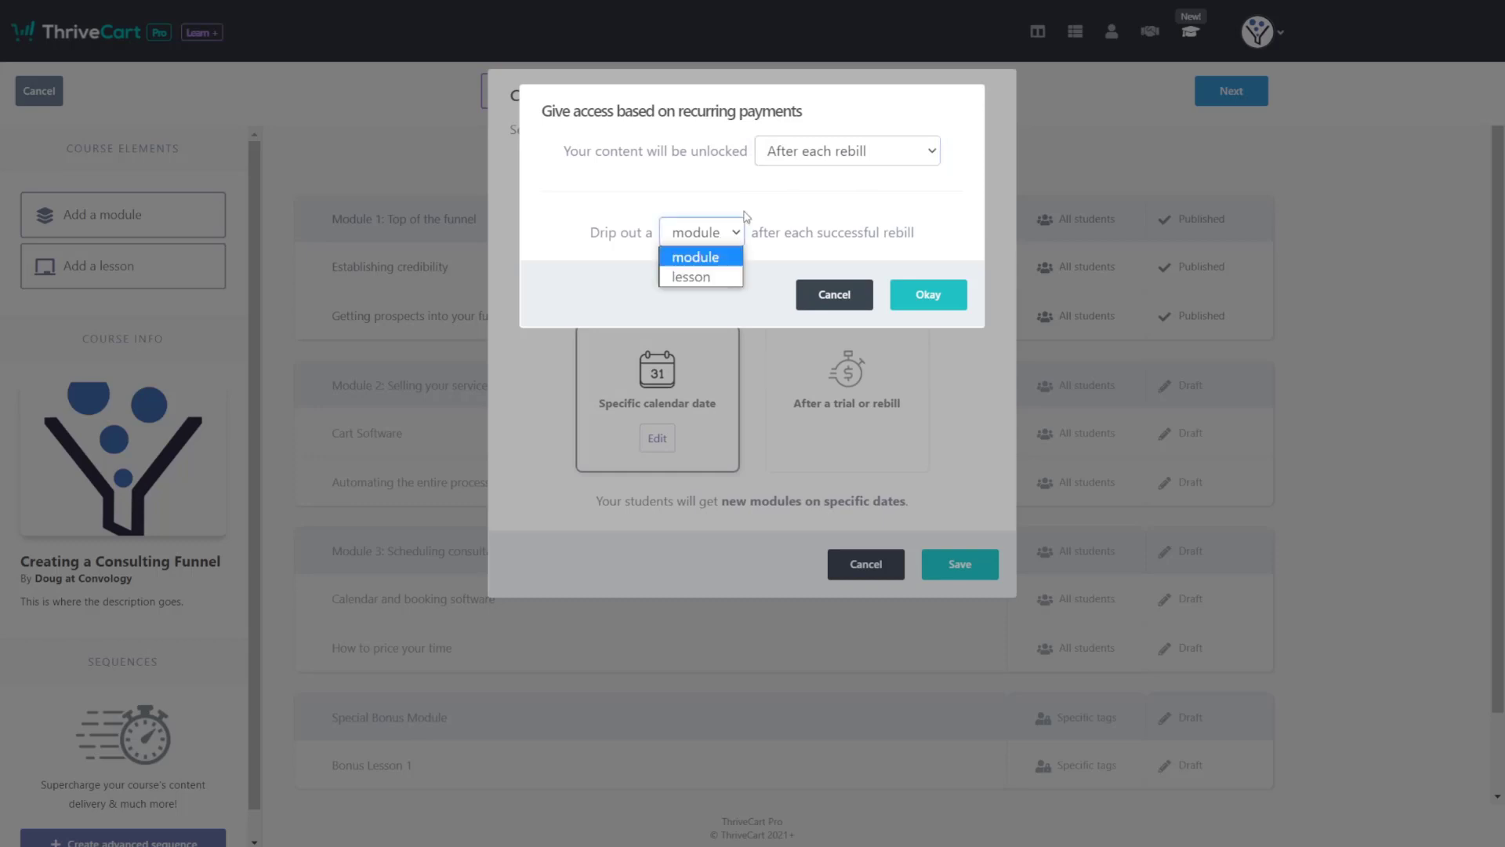
{"action": "left_click", "coordinate": [750, 212]}
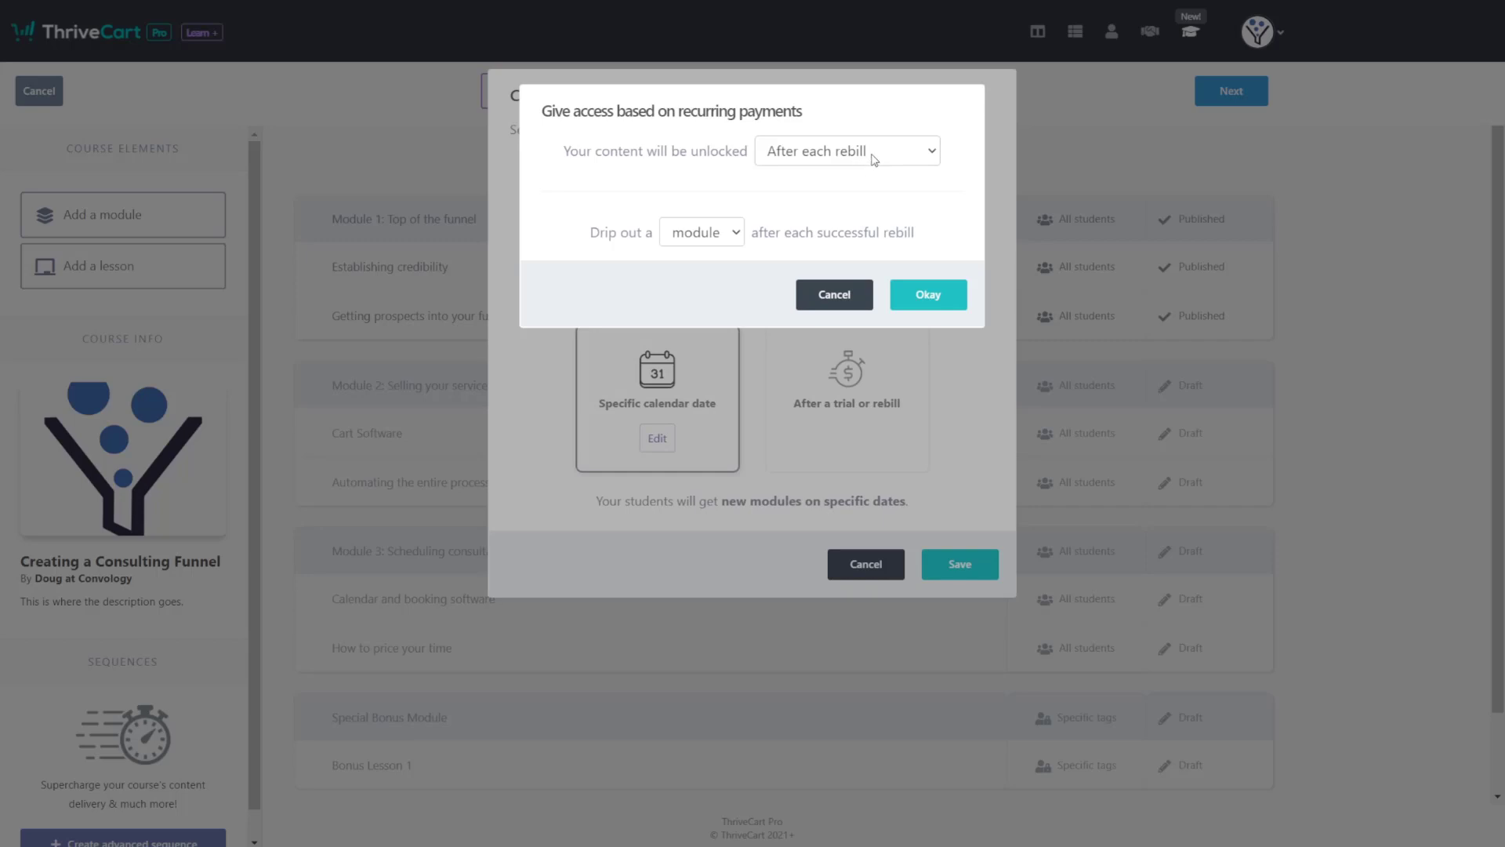
{"action": "left_click", "coordinate": [872, 159]}
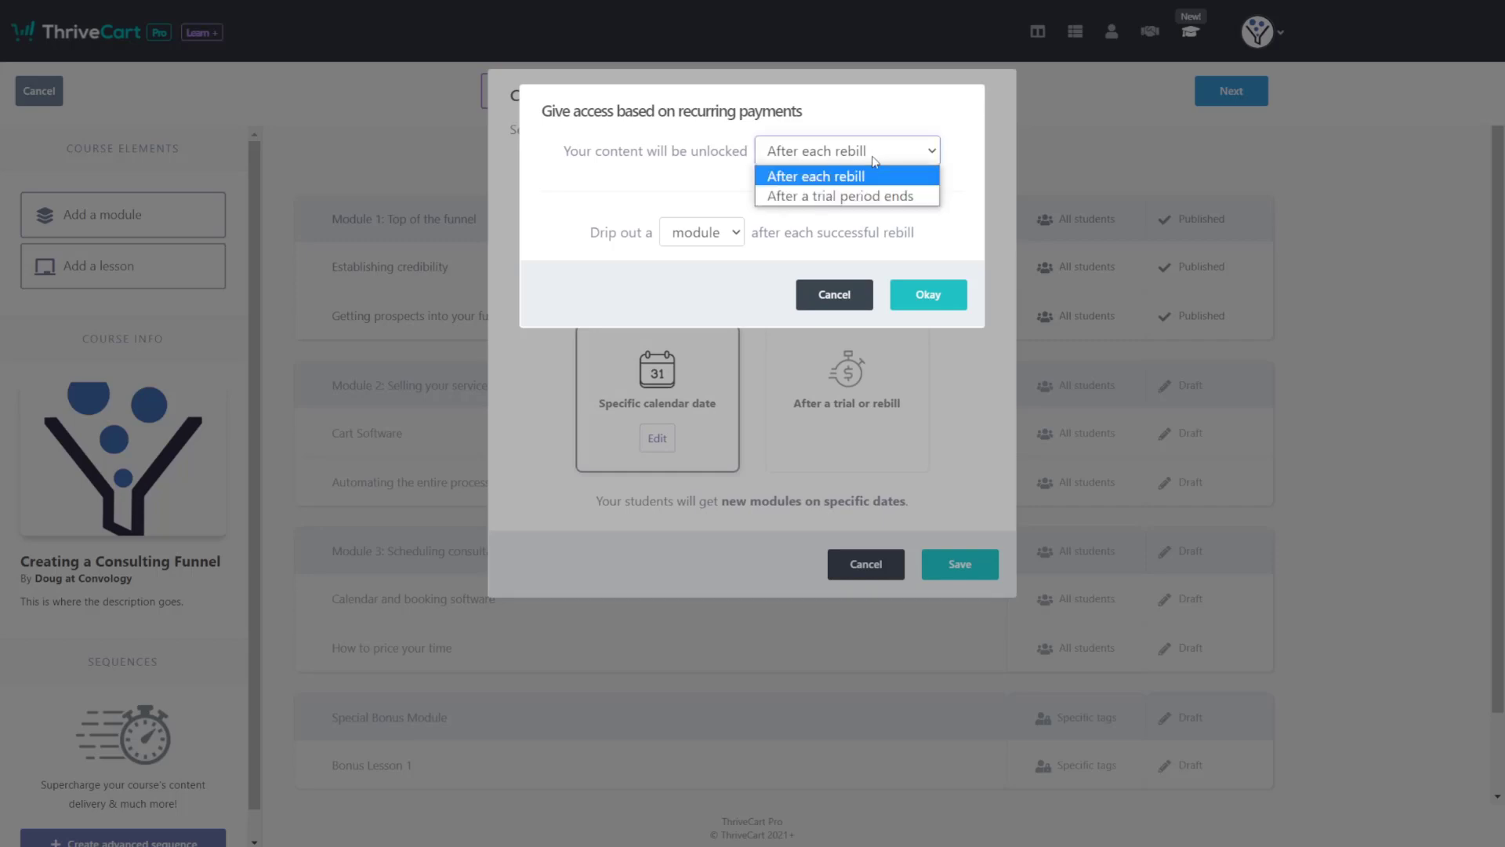
{"action": "left_click", "coordinate": [872, 157]}
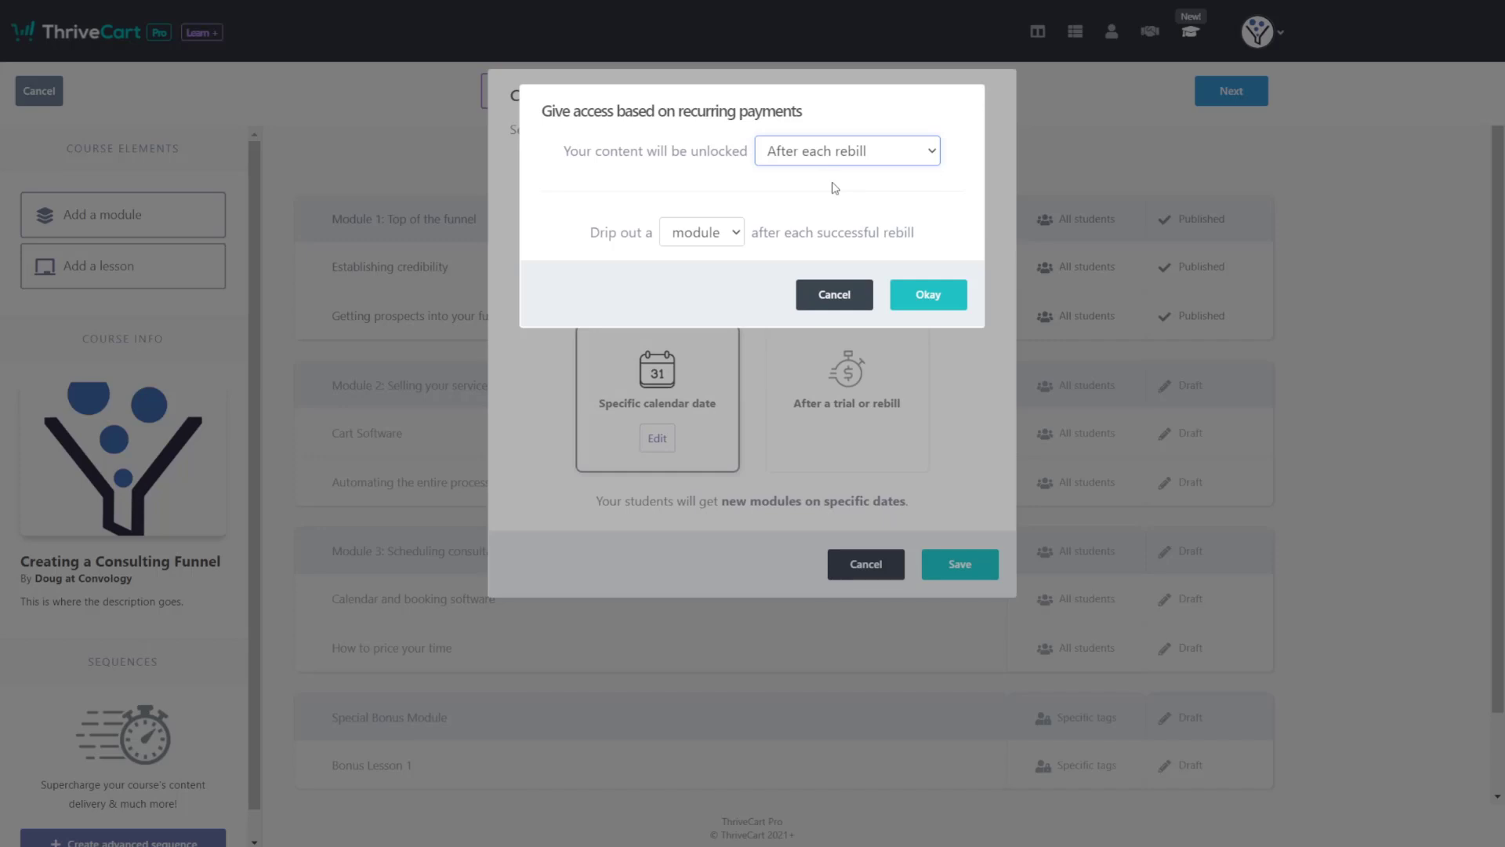
{"action": "left_click", "coordinate": [834, 295]}
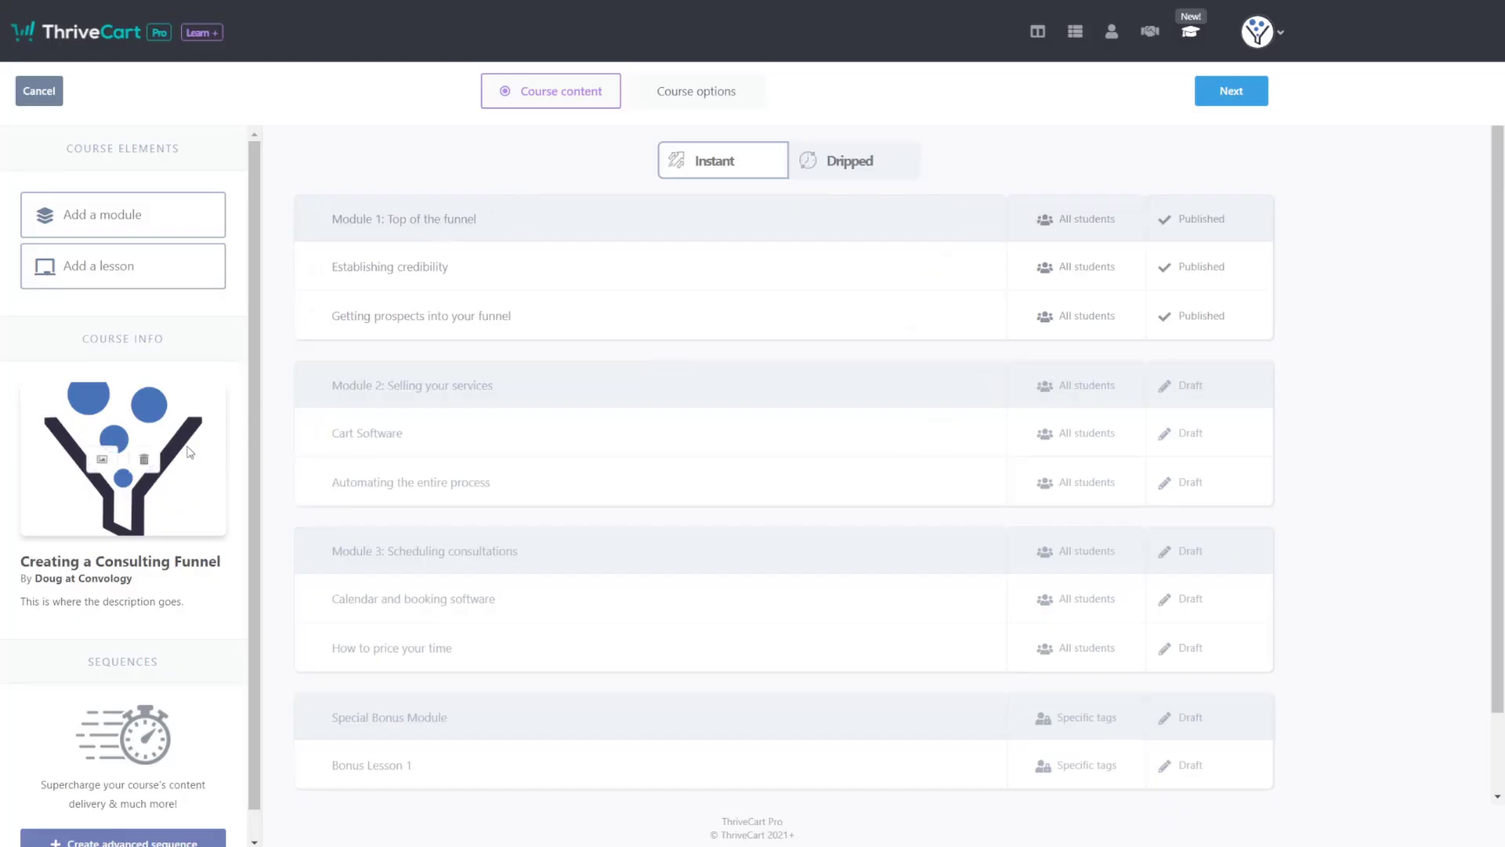
Create an advanced sequence rule that triggers when a student buys between Oct 8th '21 and Oct 30th '21
{"action": "mouse_move", "coordinate": [165, 459]}
{"action": "scroll", "coordinate": [57, 574], "scroll_direction": "down", "scroll_amount": 1}
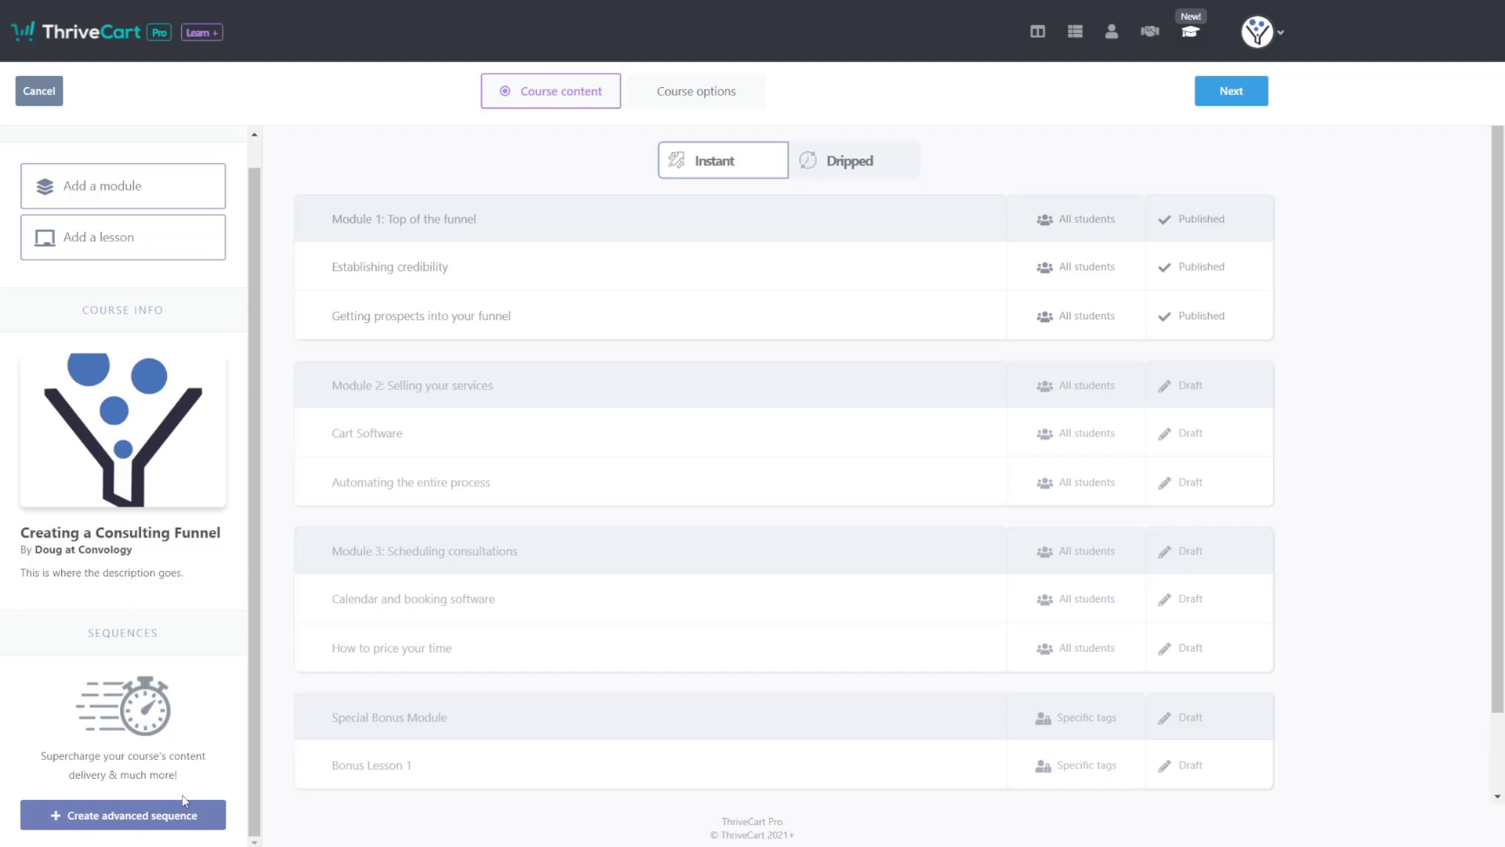
{"action": "left_click", "coordinate": [110, 819]}
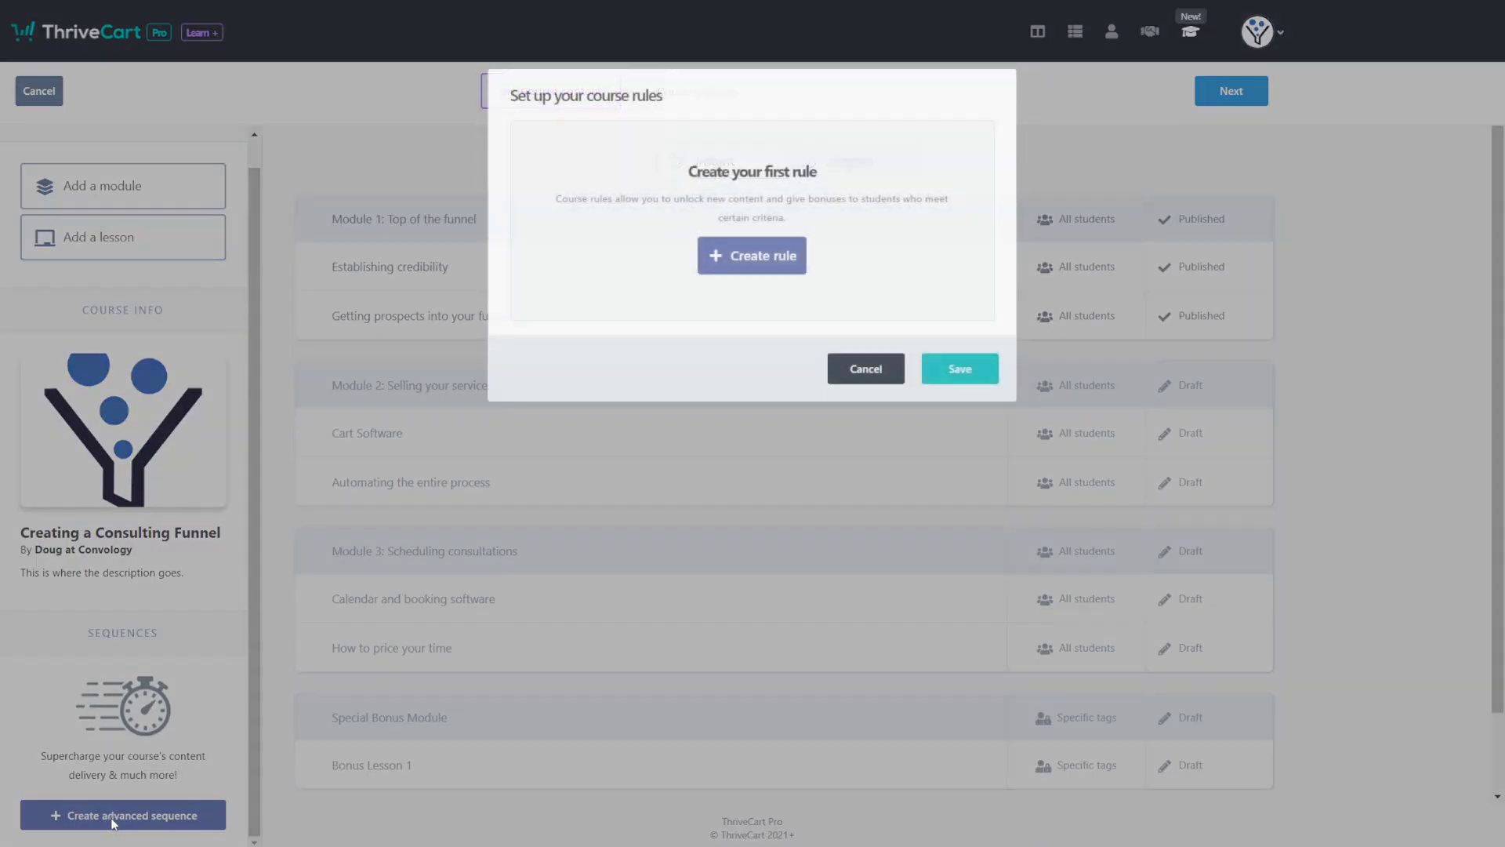
{"action": "left_click", "coordinate": [740, 265]}
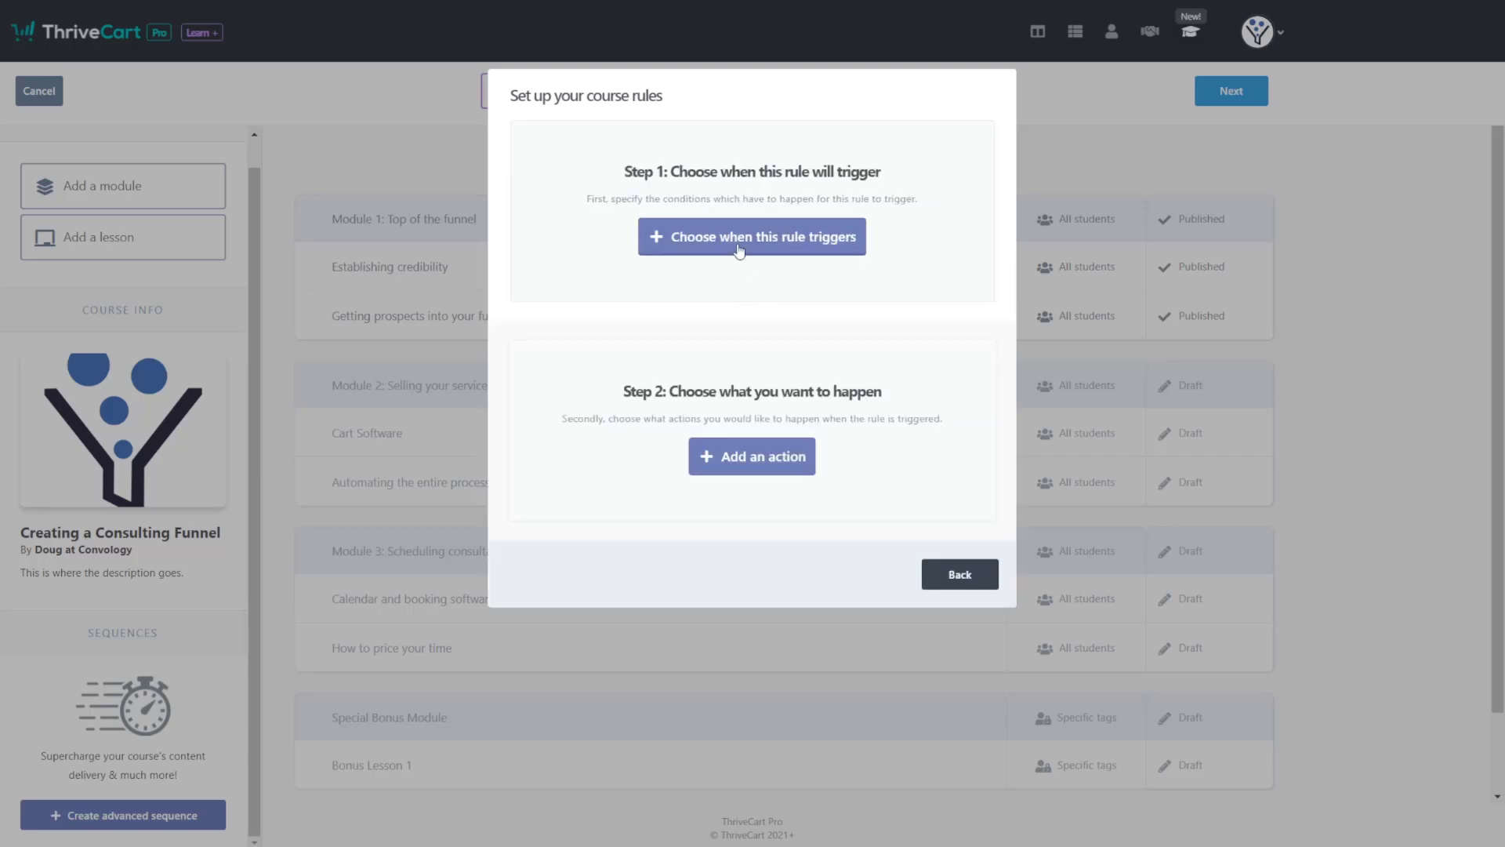
{"action": "left_click", "coordinate": [740, 250]}
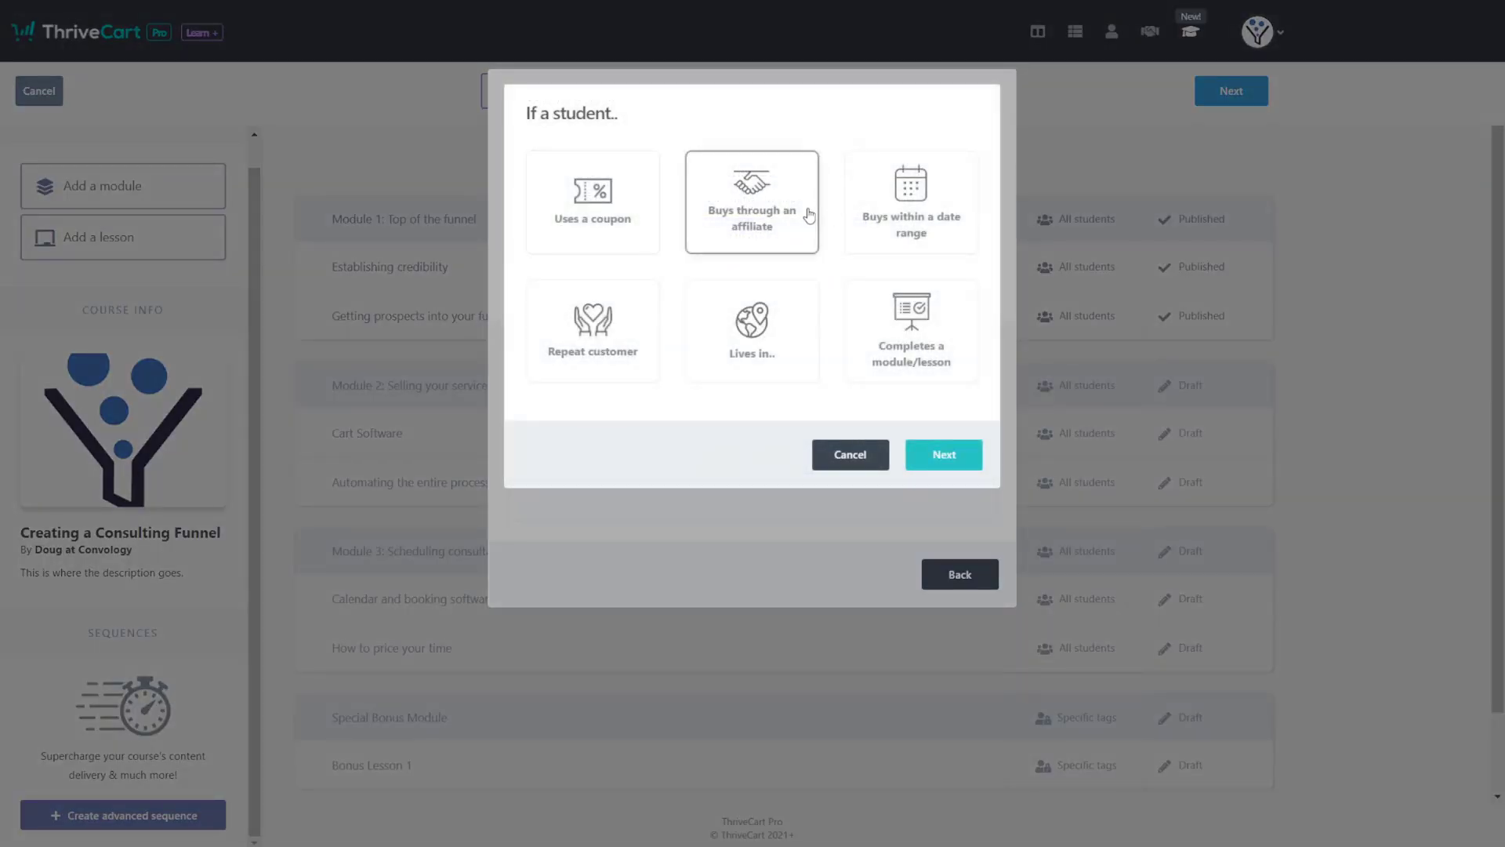
{"action": "left_click", "coordinate": [923, 220]}
{"action": "left_click", "coordinate": [937, 457]}
{"action": "left_click", "coordinate": [635, 199]}
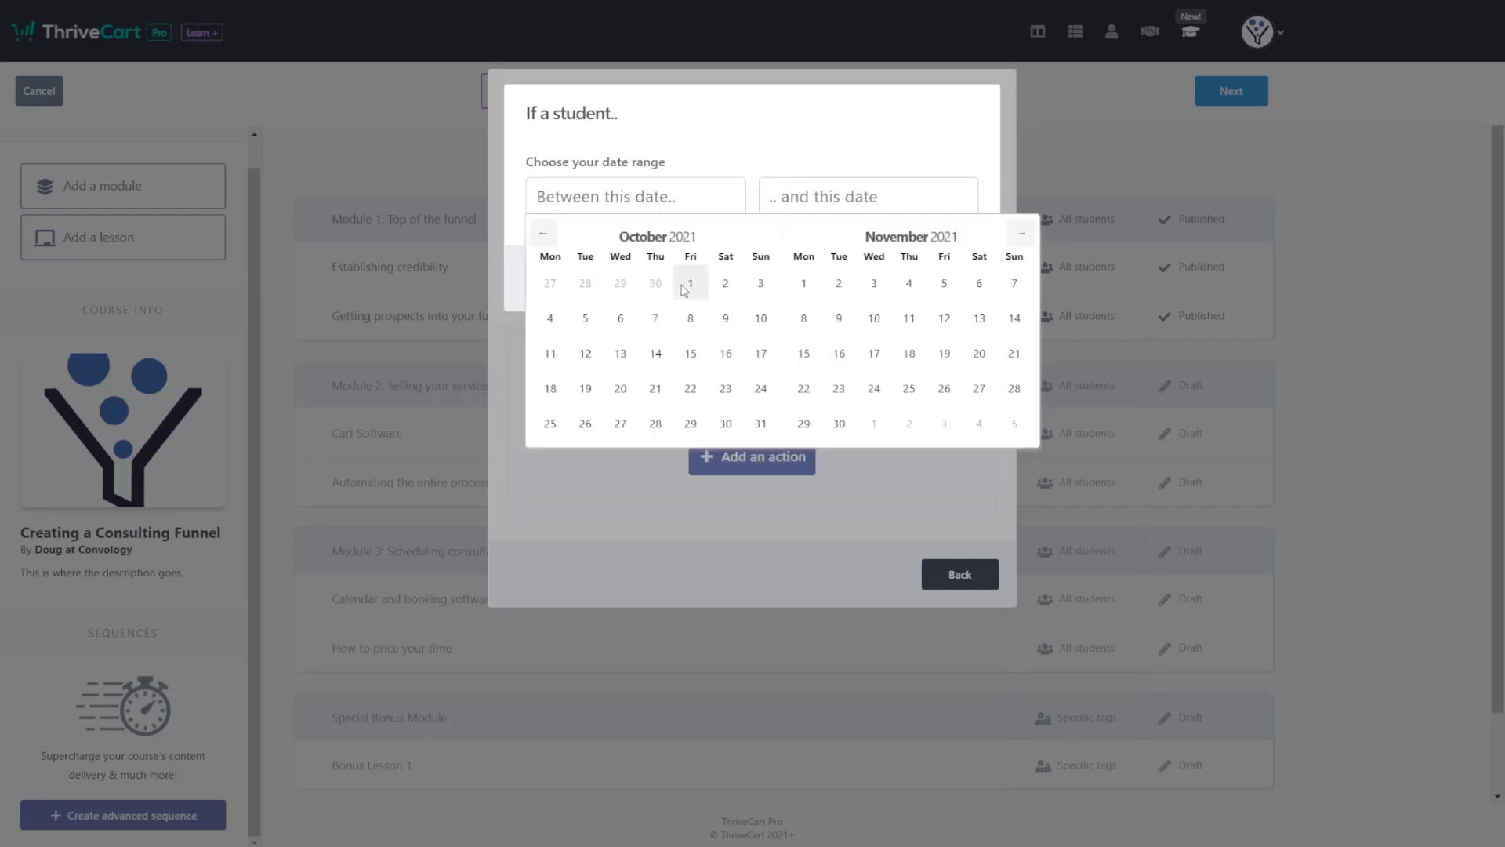
{"action": "left_click", "coordinate": [687, 323]}
{"action": "left_click", "coordinate": [723, 428]}
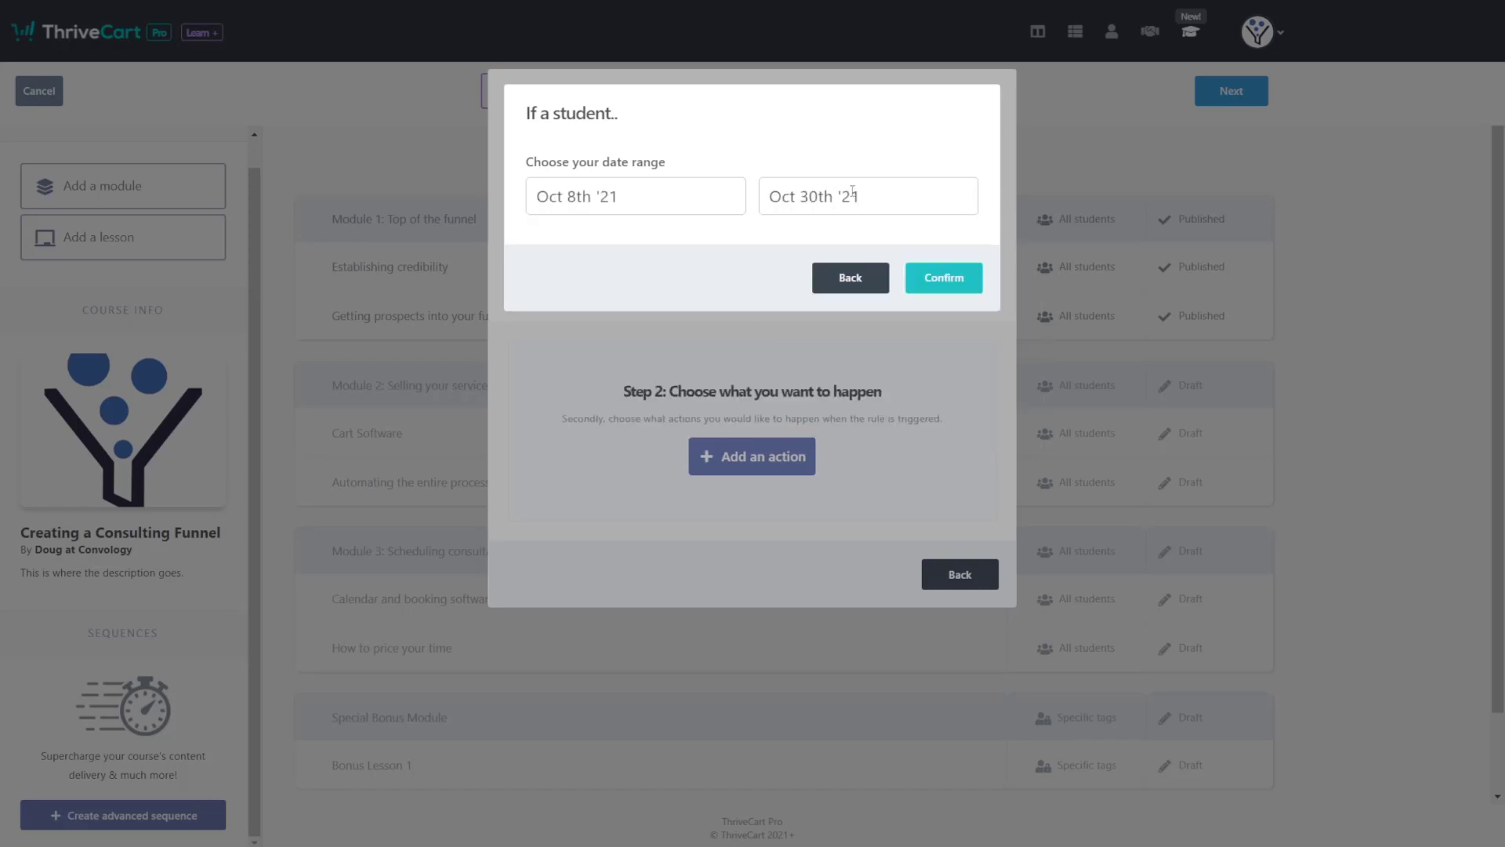
{"action": "left_click", "coordinate": [941, 281]}
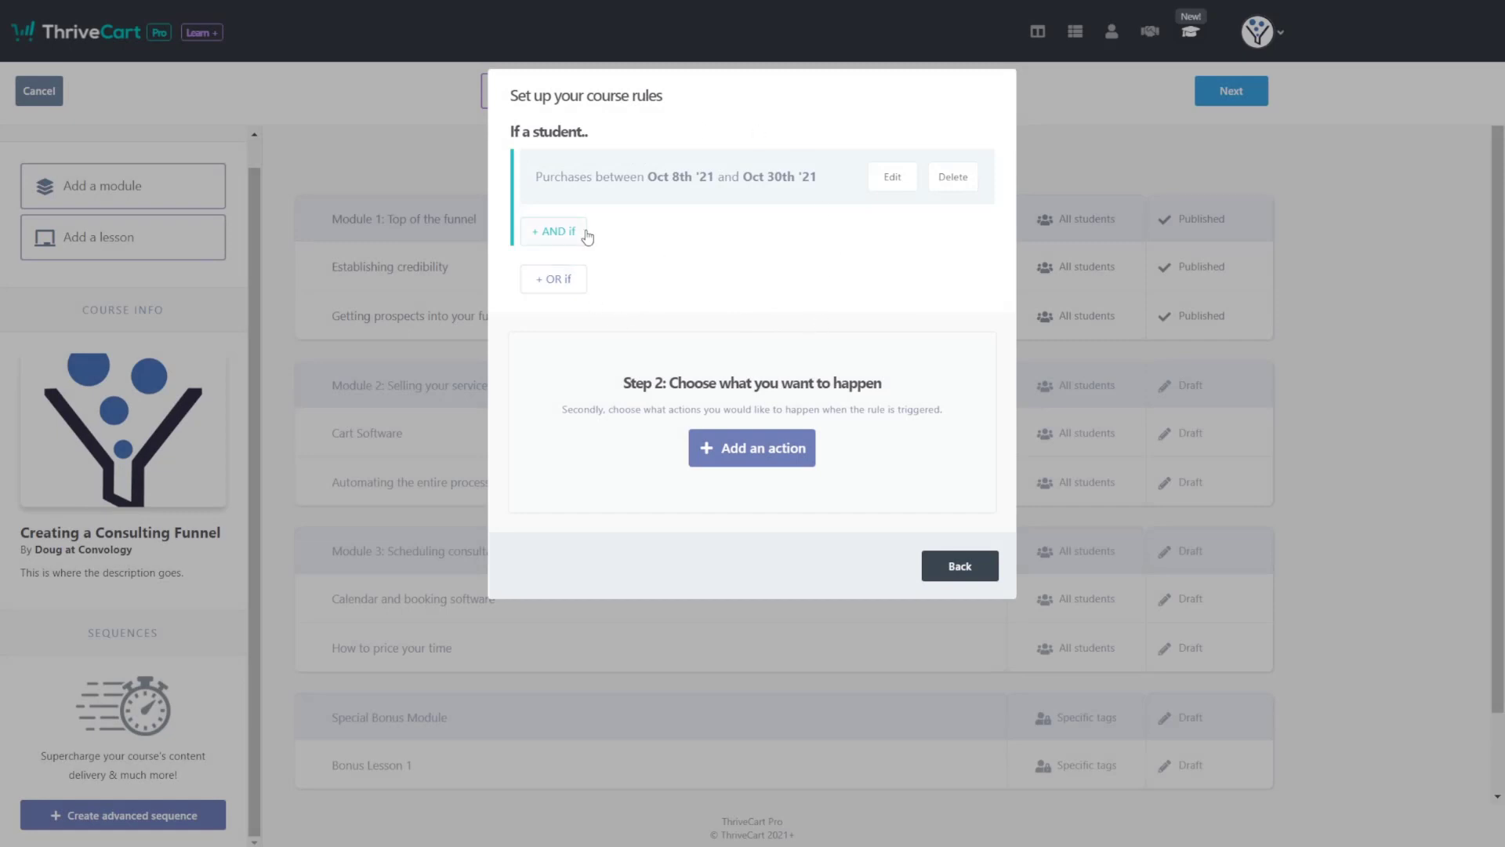
Add an action to the course rule that applies the Bonus tag
{"action": "left_click", "coordinate": [753, 452]}
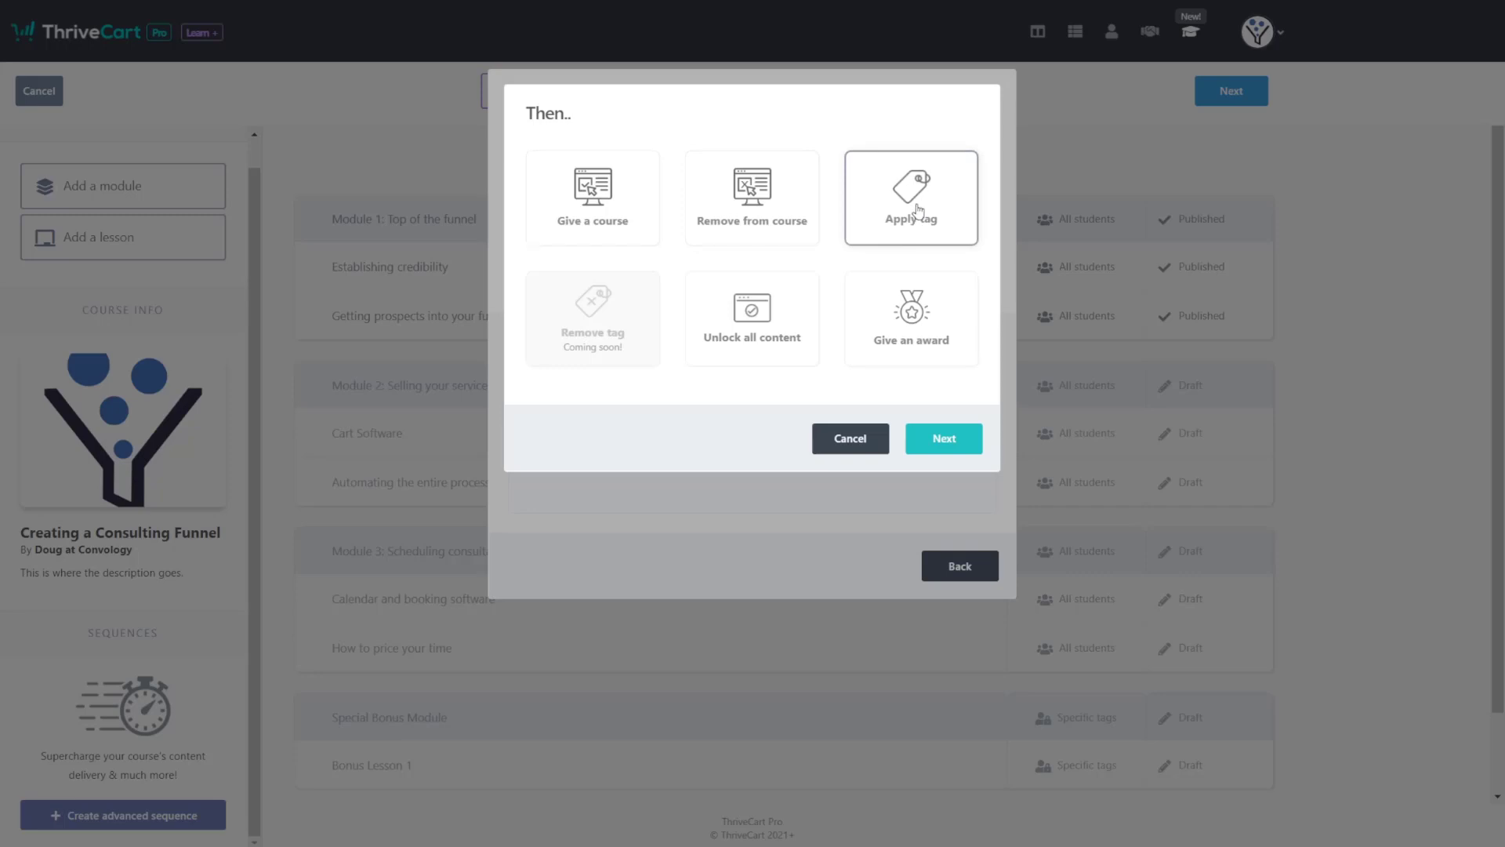
{"action": "left_click", "coordinate": [947, 445]}
{"action": "left_click", "coordinate": [638, 192]}
{"action": "type", "text": "Bonus"}
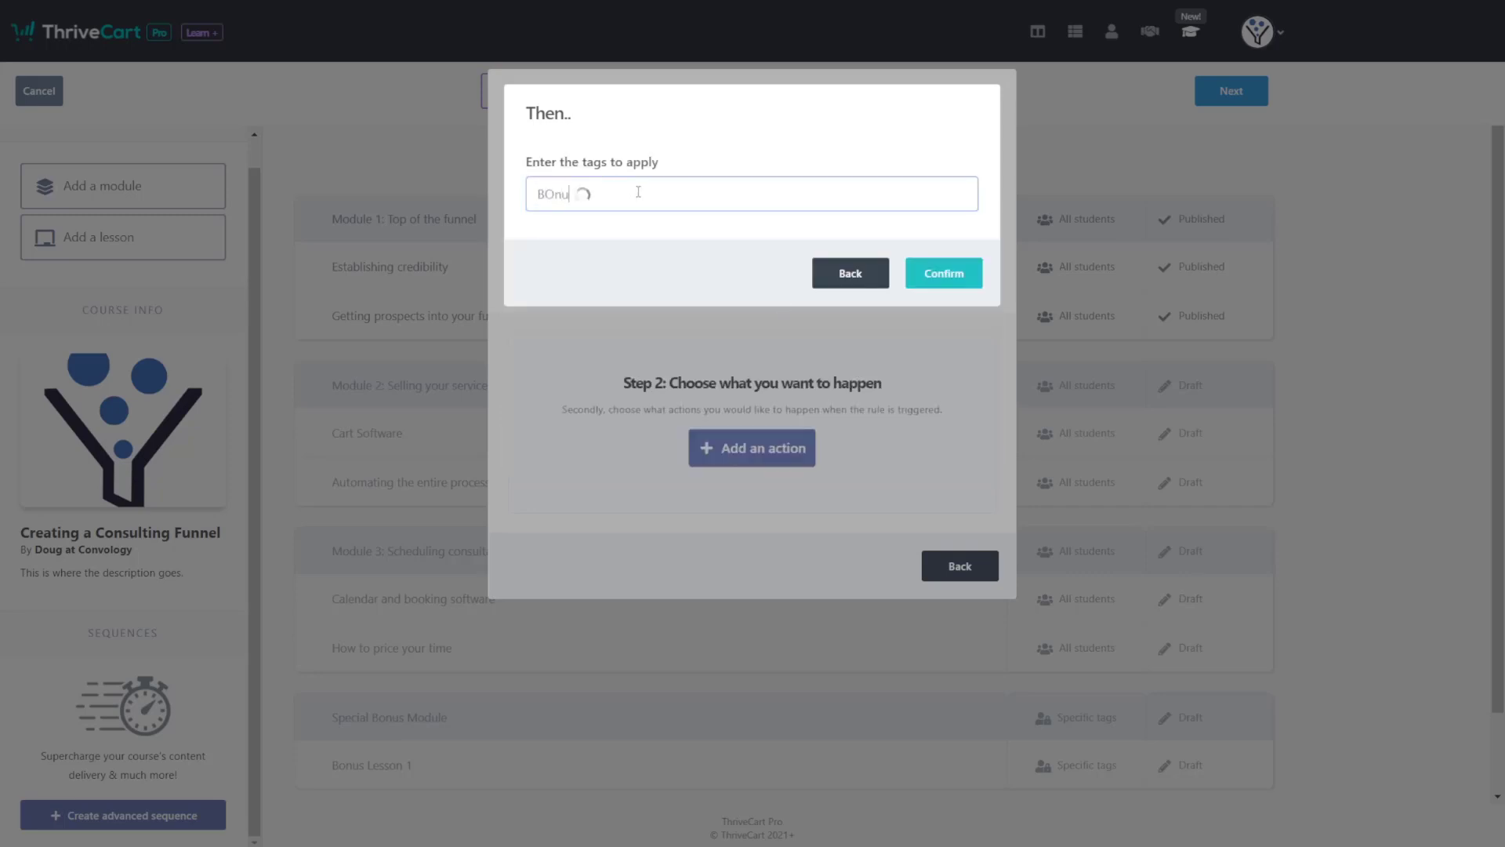
{"action": "left_click", "coordinate": [550, 222]}
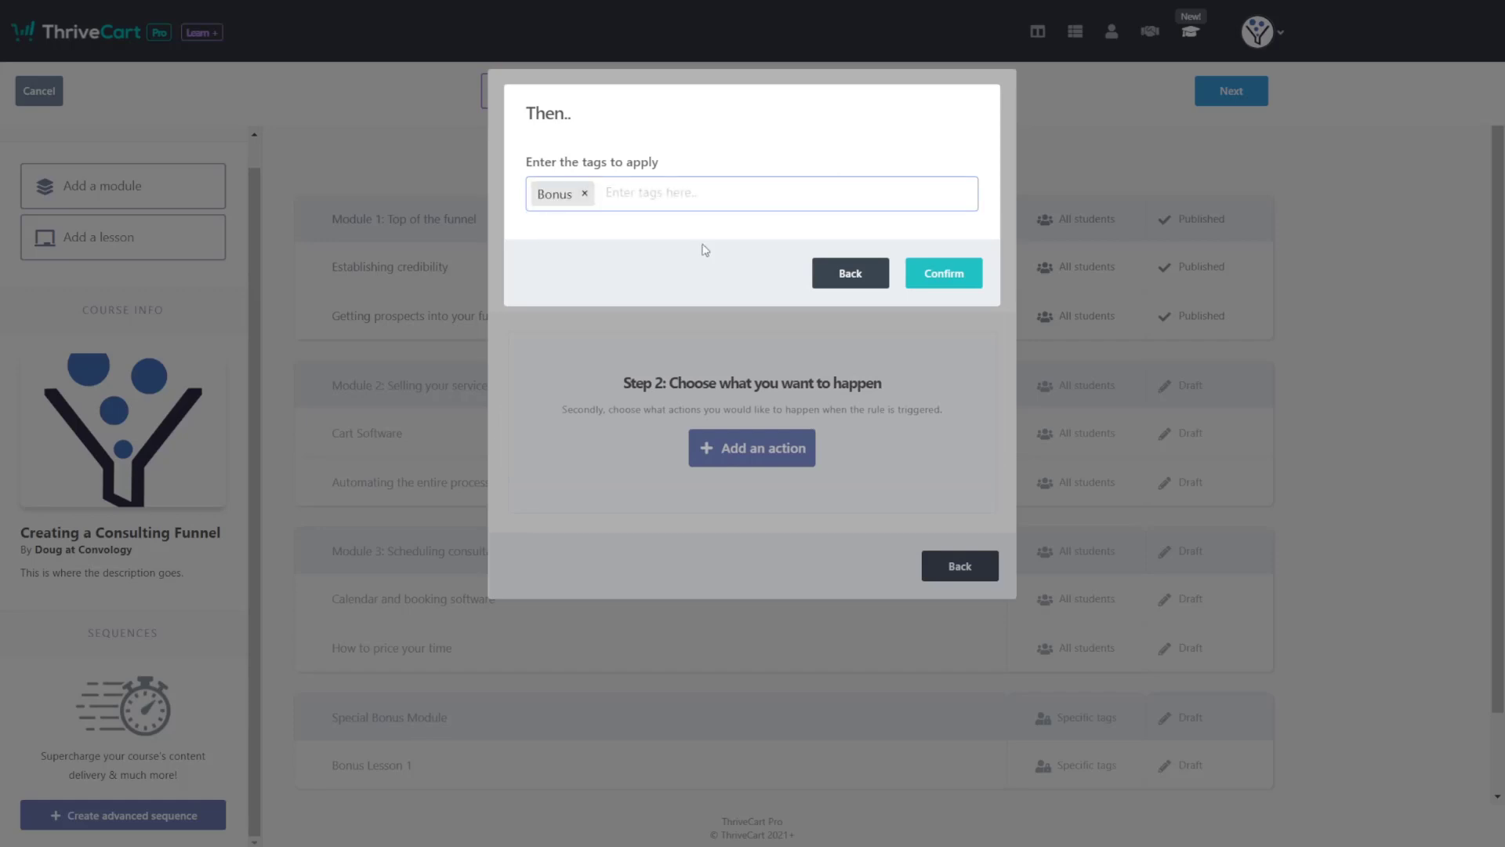
{"action": "left_click", "coordinate": [942, 275]}
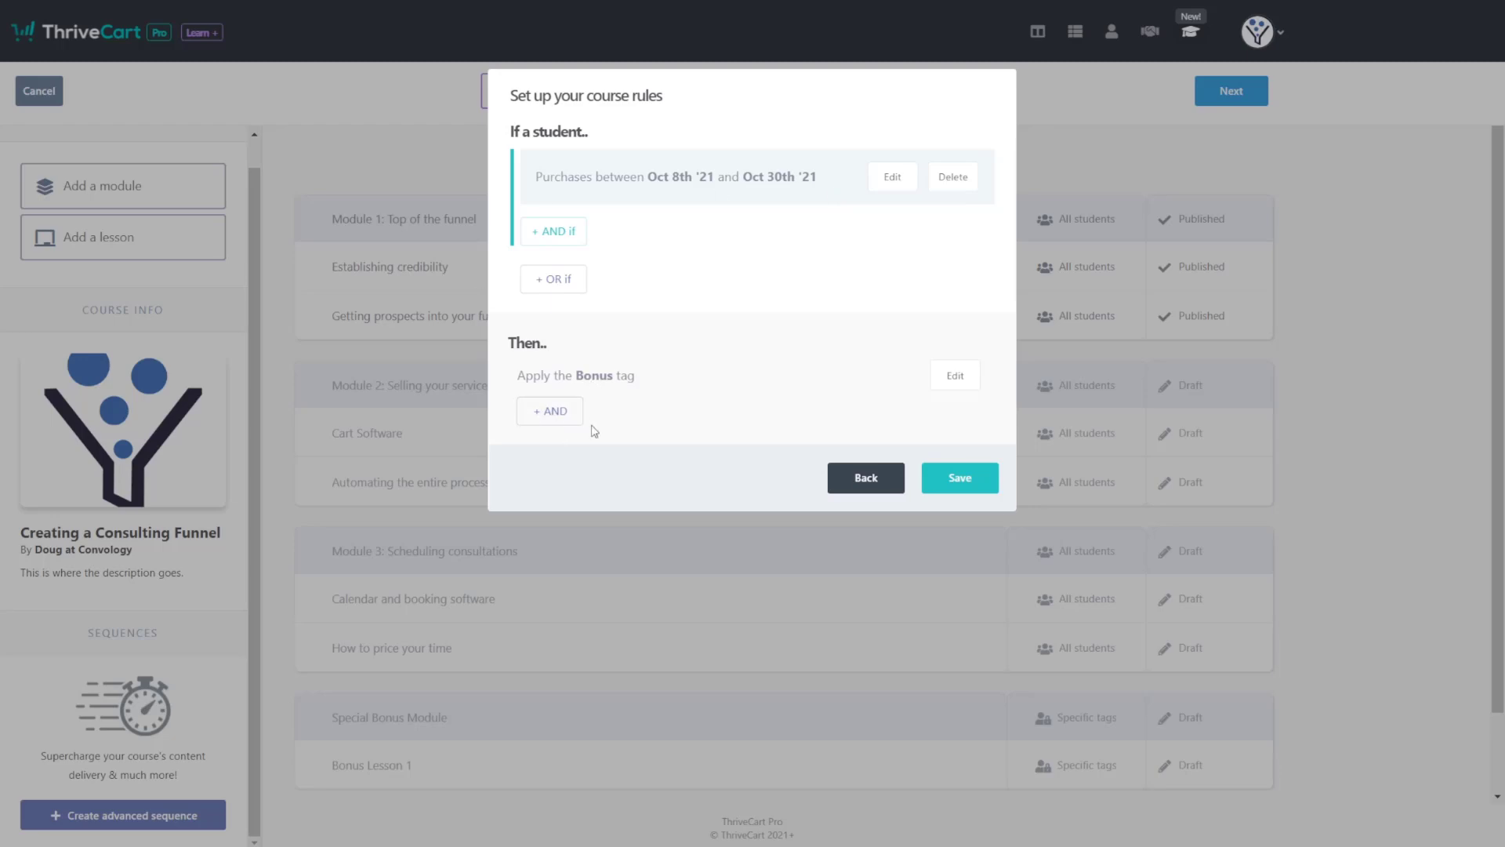
Examine the rule's Give an award action, including its text, image and button options, and cancel without adding it
{"action": "left_click", "coordinate": [541, 409]}
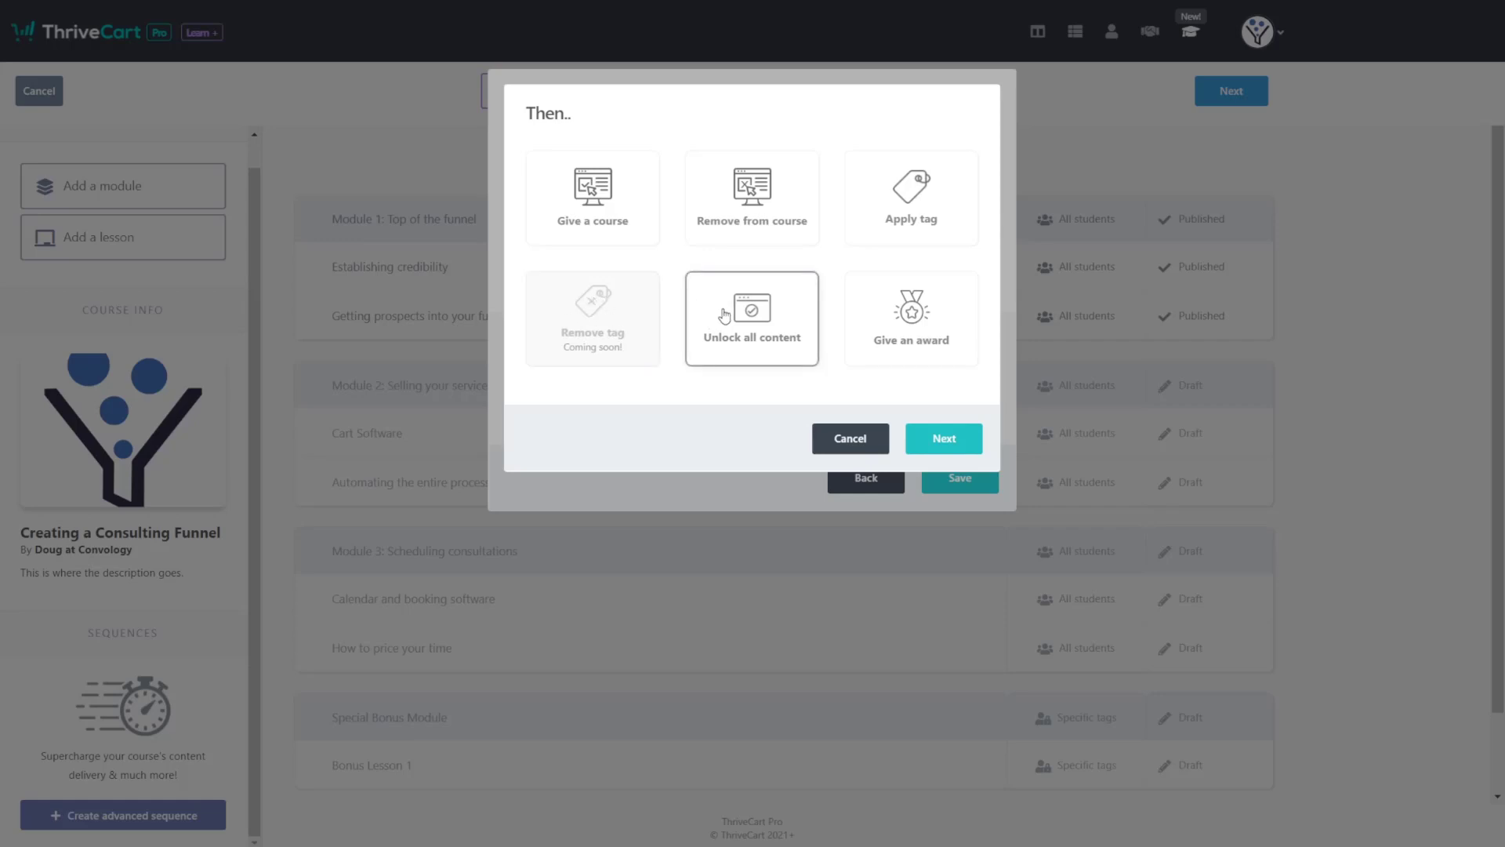
{"action": "left_click", "coordinate": [942, 333]}
{"action": "left_click", "coordinate": [944, 444]}
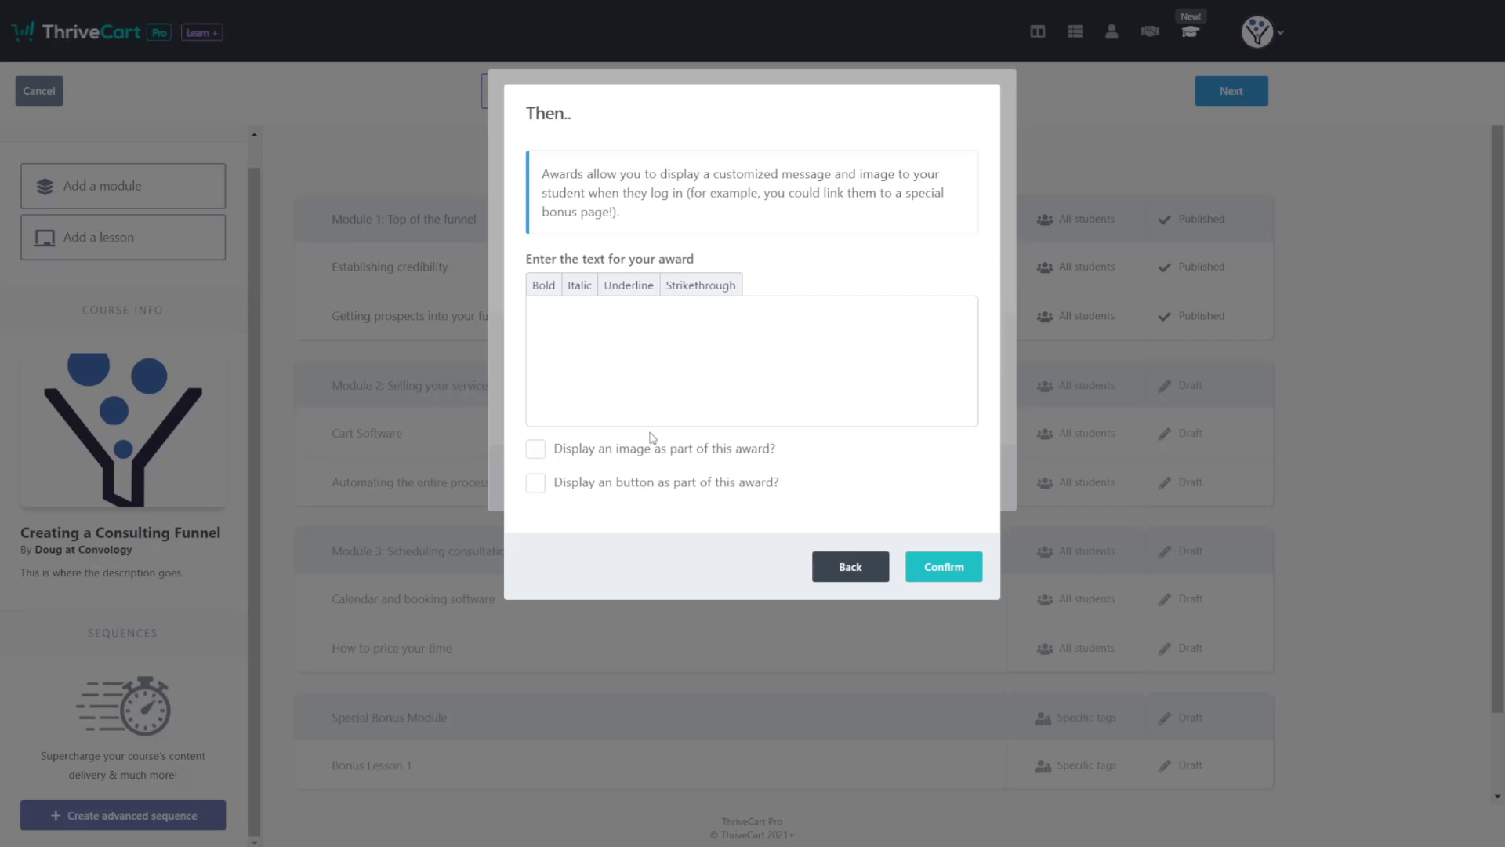
{"action": "left_click", "coordinate": [537, 483]}
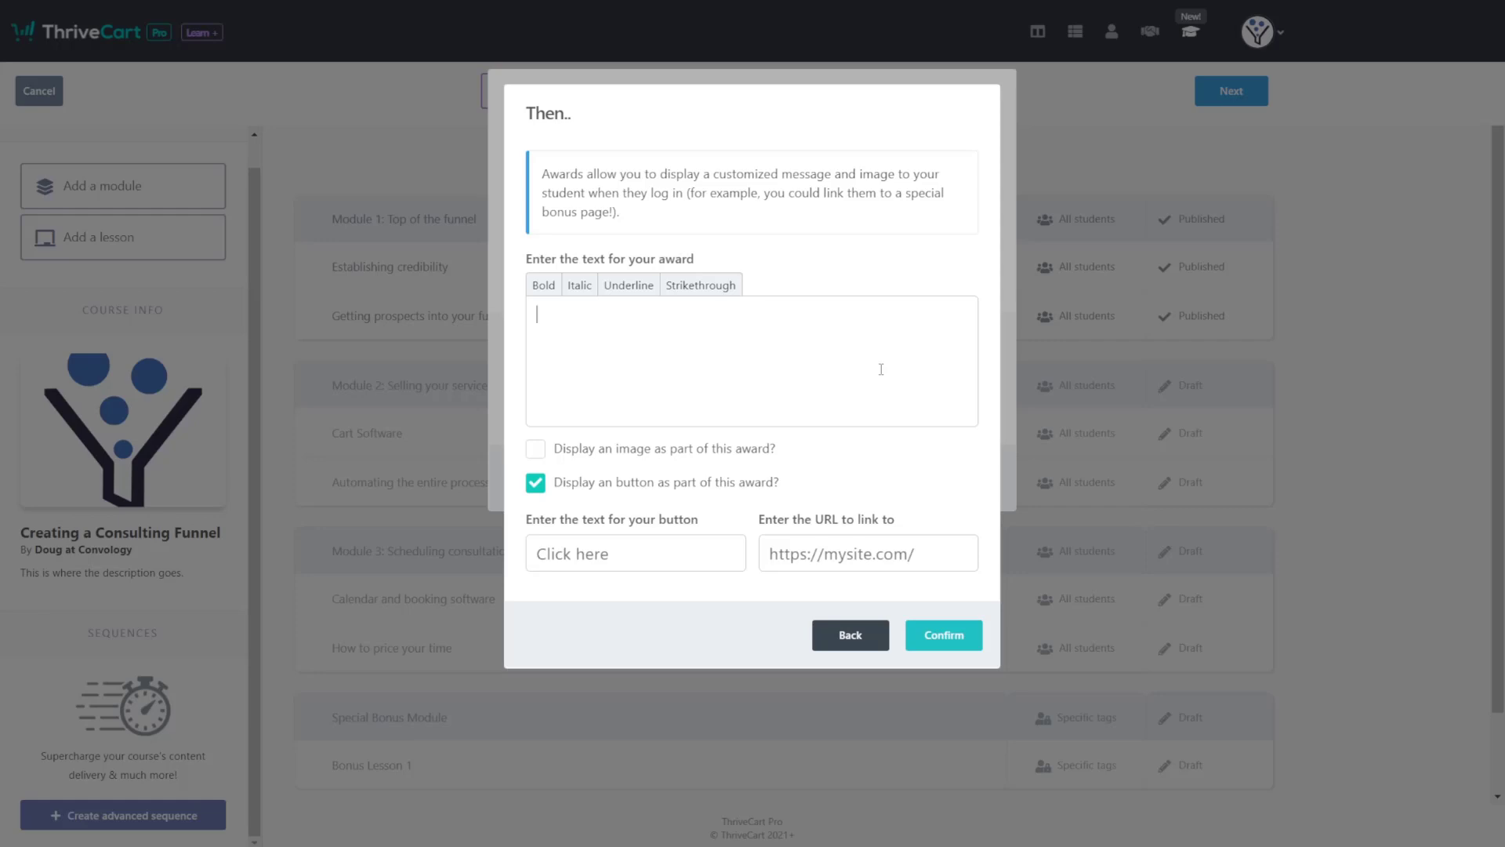
{"action": "left_click", "coordinate": [862, 643]}
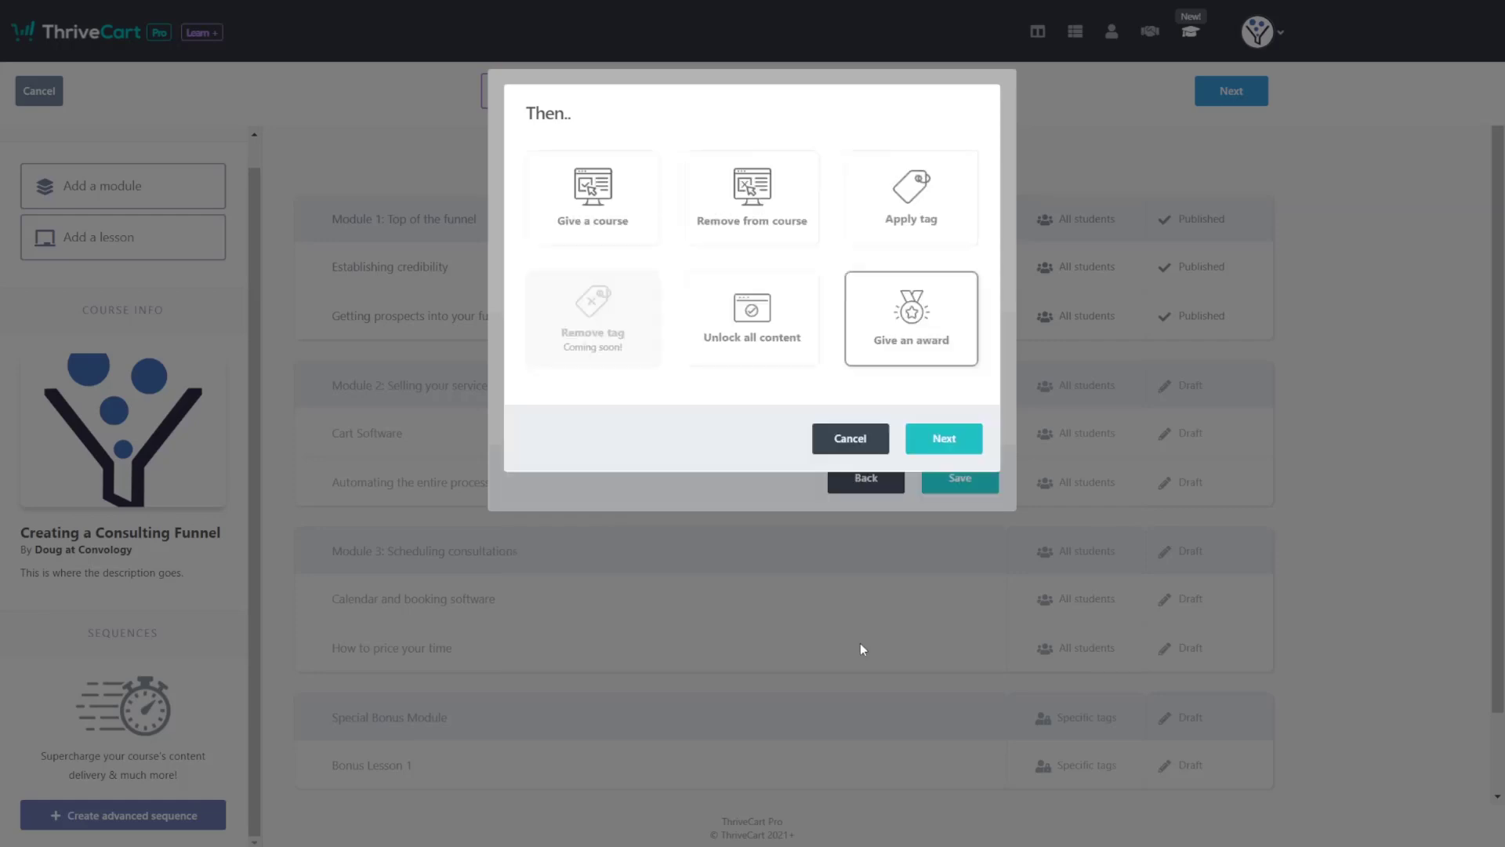
{"action": "left_click", "coordinate": [837, 439]}
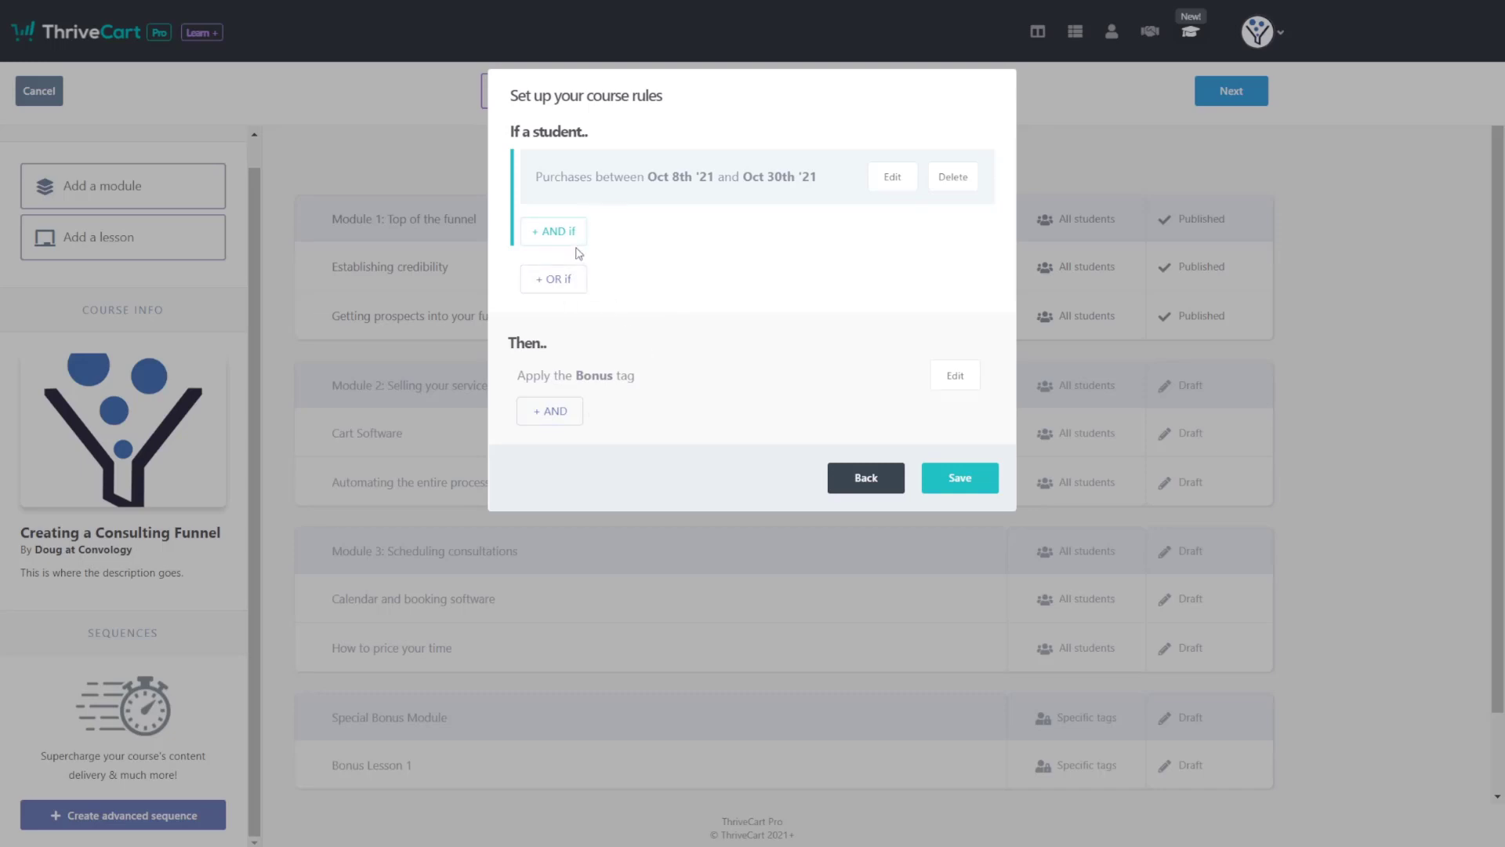
Examine the alternative student conditions available for the course rule, and cancel without adding one
{"action": "left_click", "coordinate": [567, 288]}
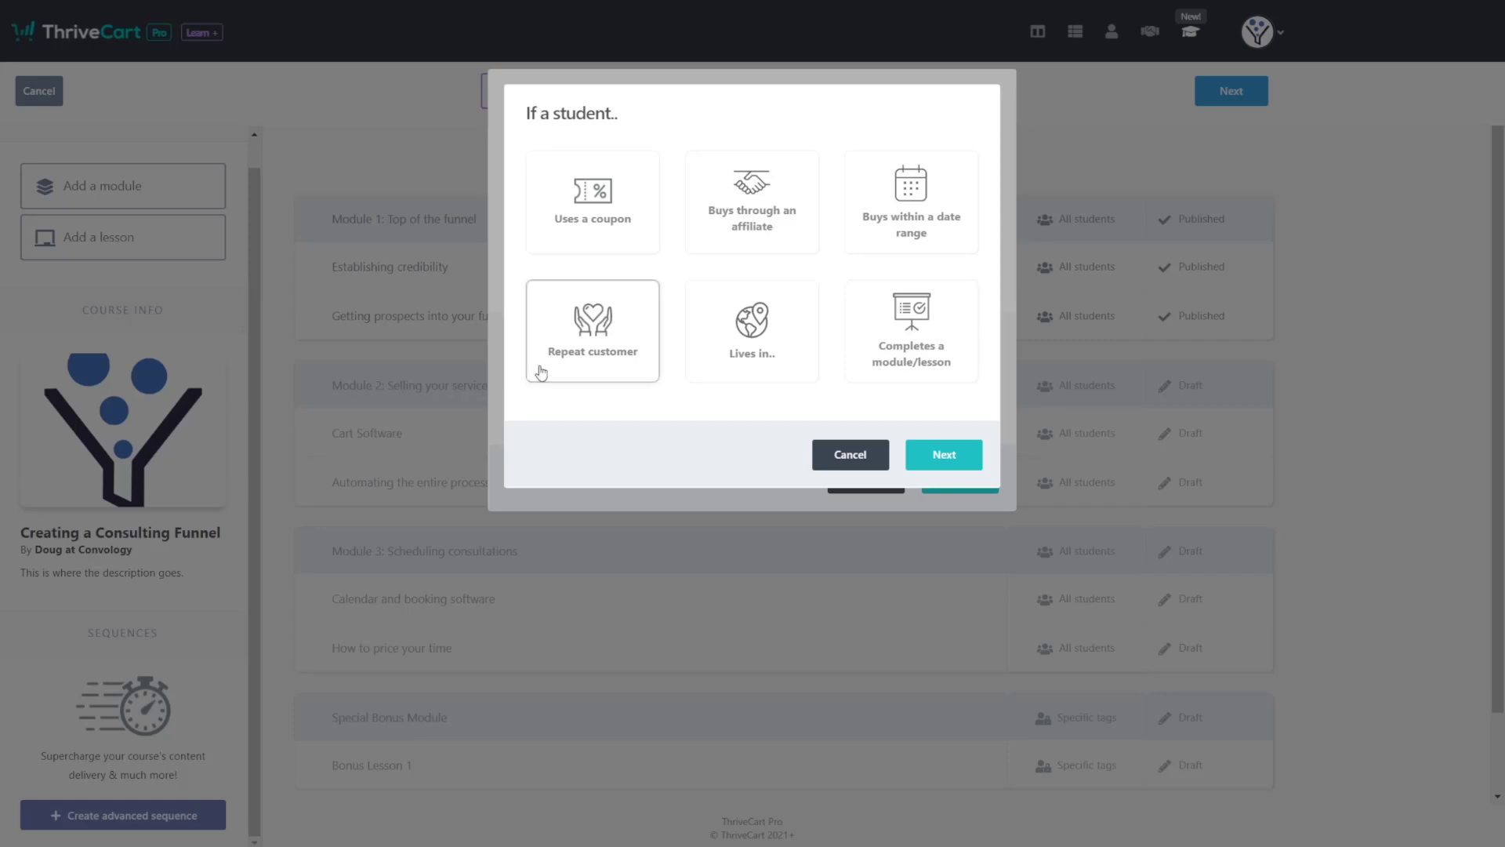
{"action": "left_click", "coordinate": [863, 468]}
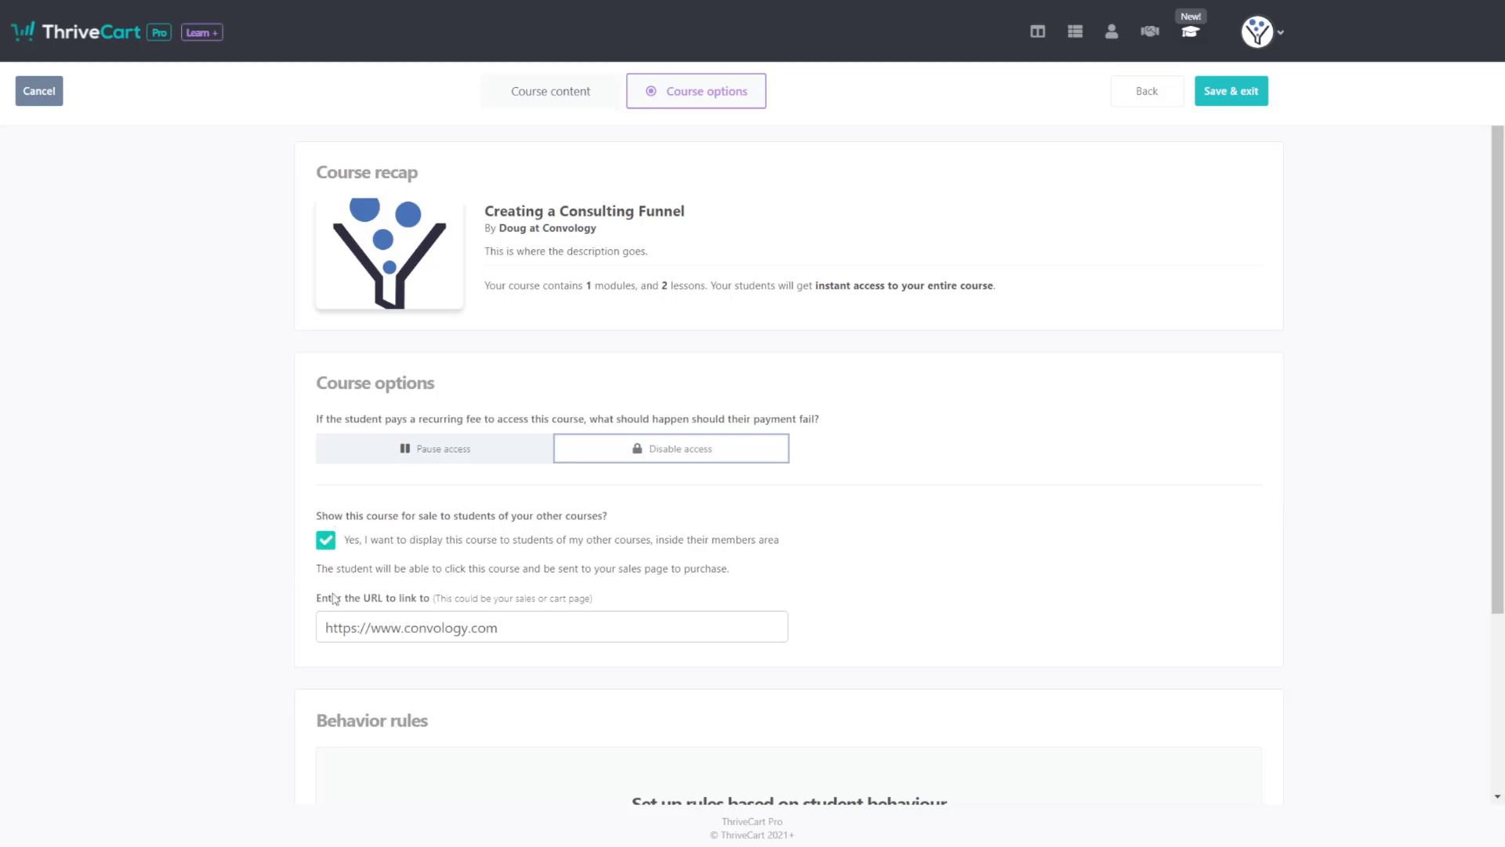
Add a behavior rule that triggers when a student completes a specific module, Module 1: Top of the funnel
{"action": "left_click", "coordinate": [552, 618]}
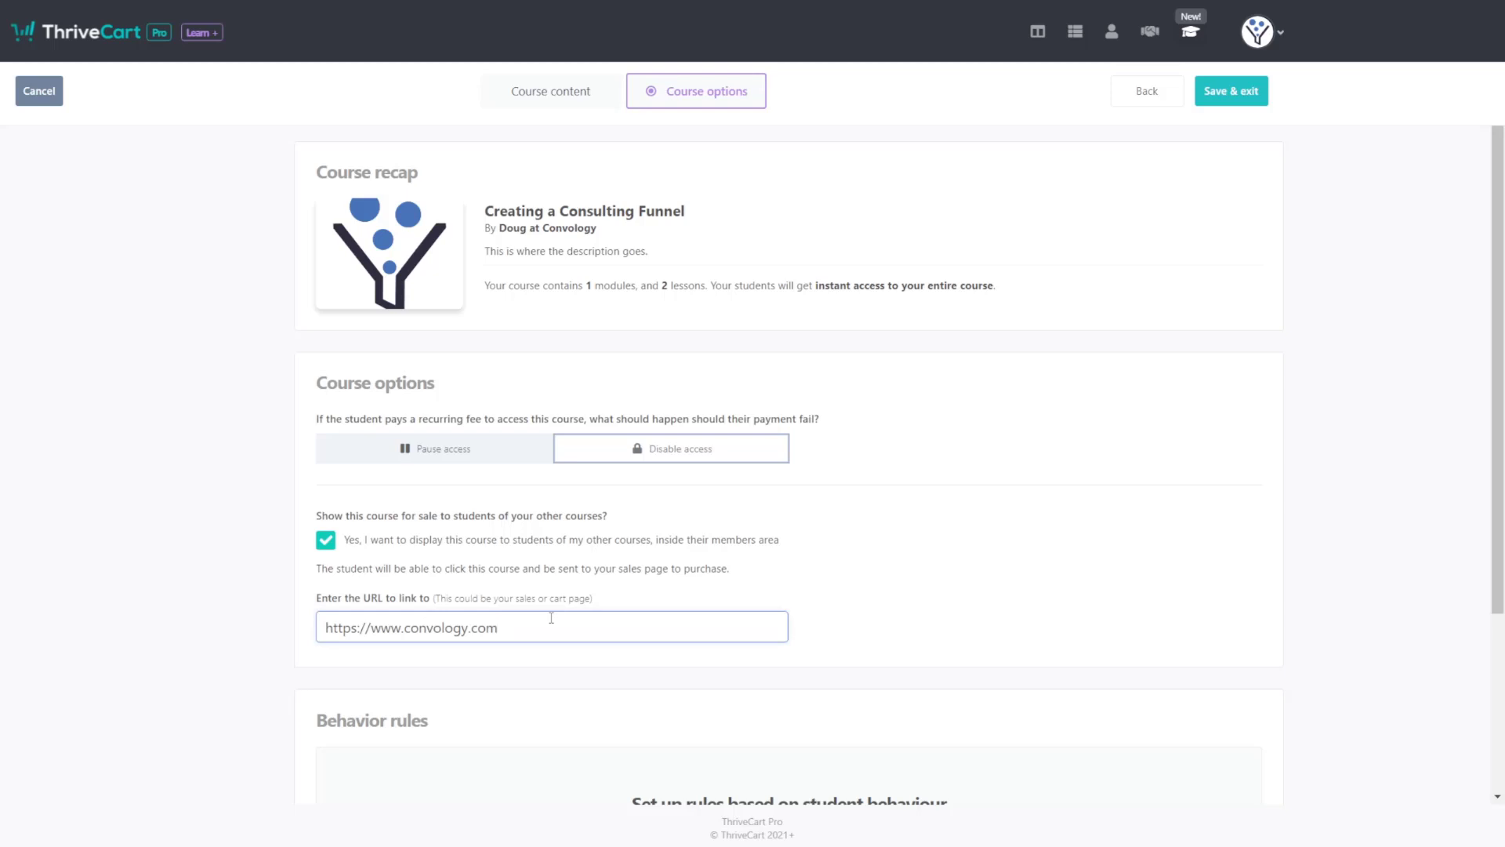
{"action": "scroll", "coordinate": [654, 549], "scroll_direction": "down", "scroll_amount": 3}
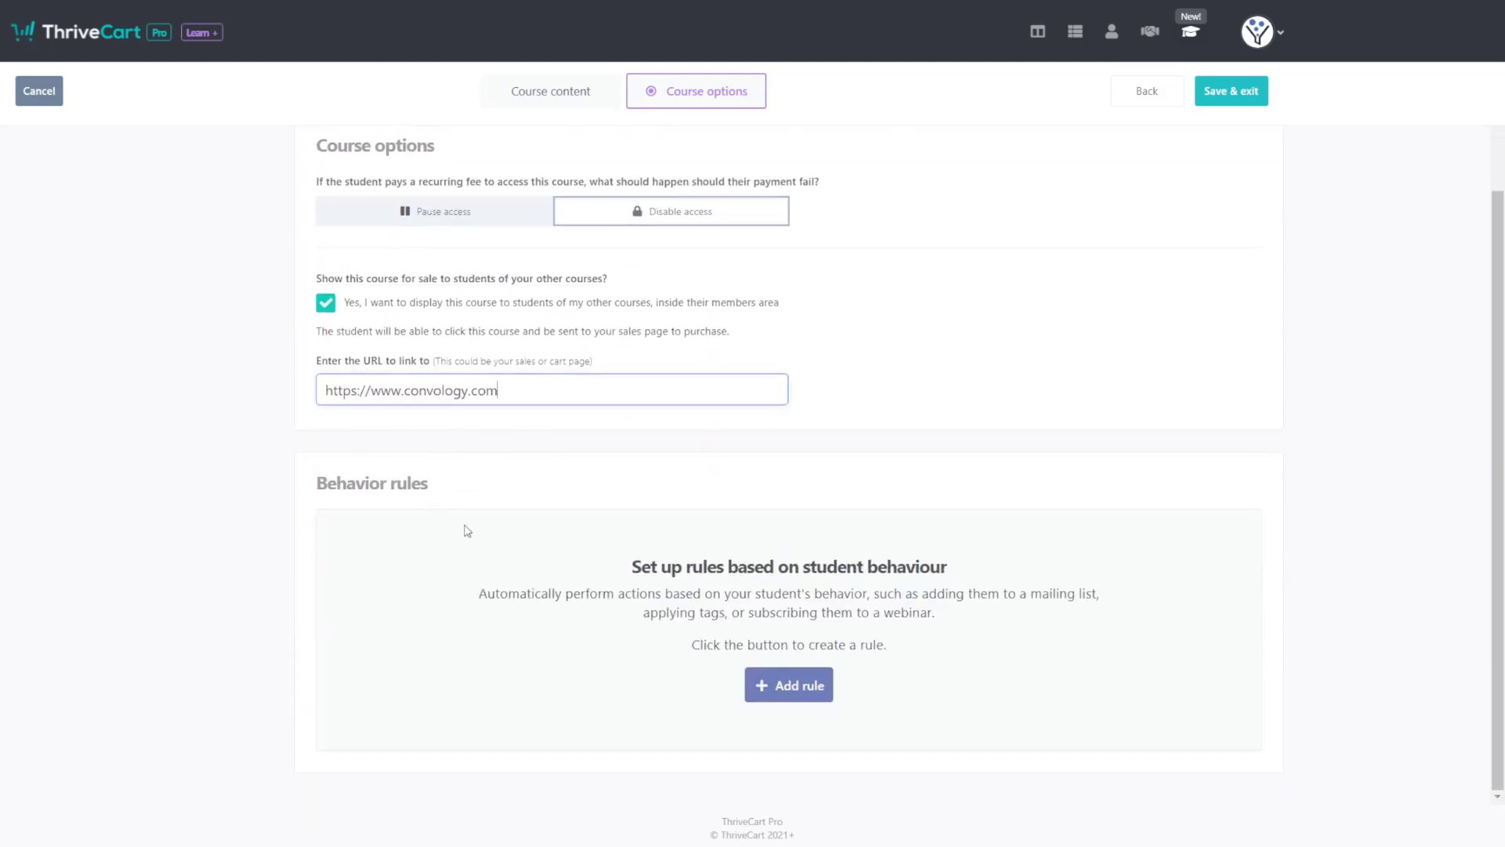
{"action": "left_click", "coordinate": [763, 683]}
{"action": "left_click", "coordinate": [872, 135]}
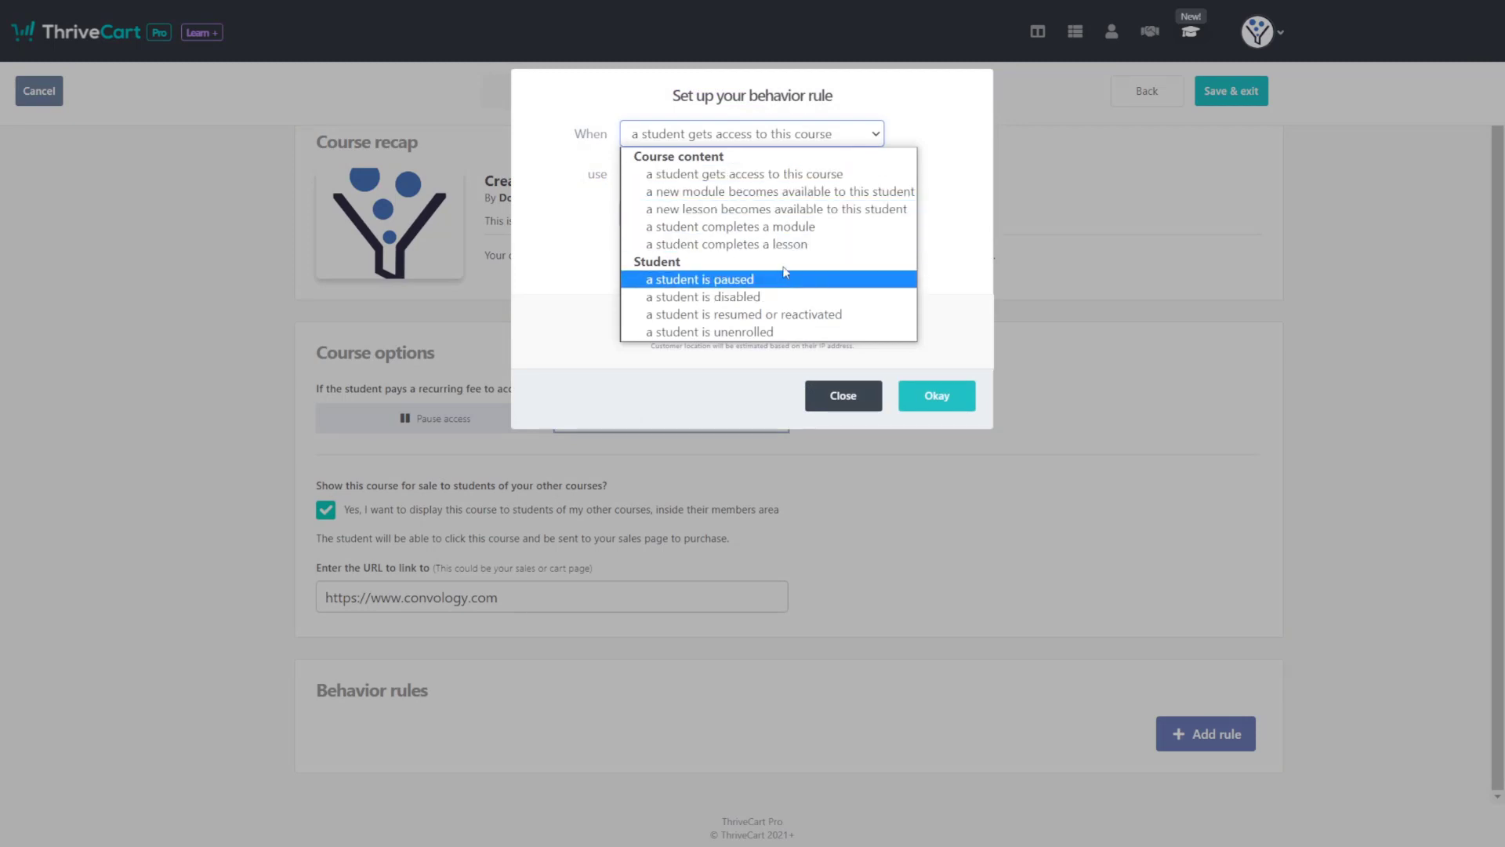
{"action": "left_click", "coordinate": [799, 229]}
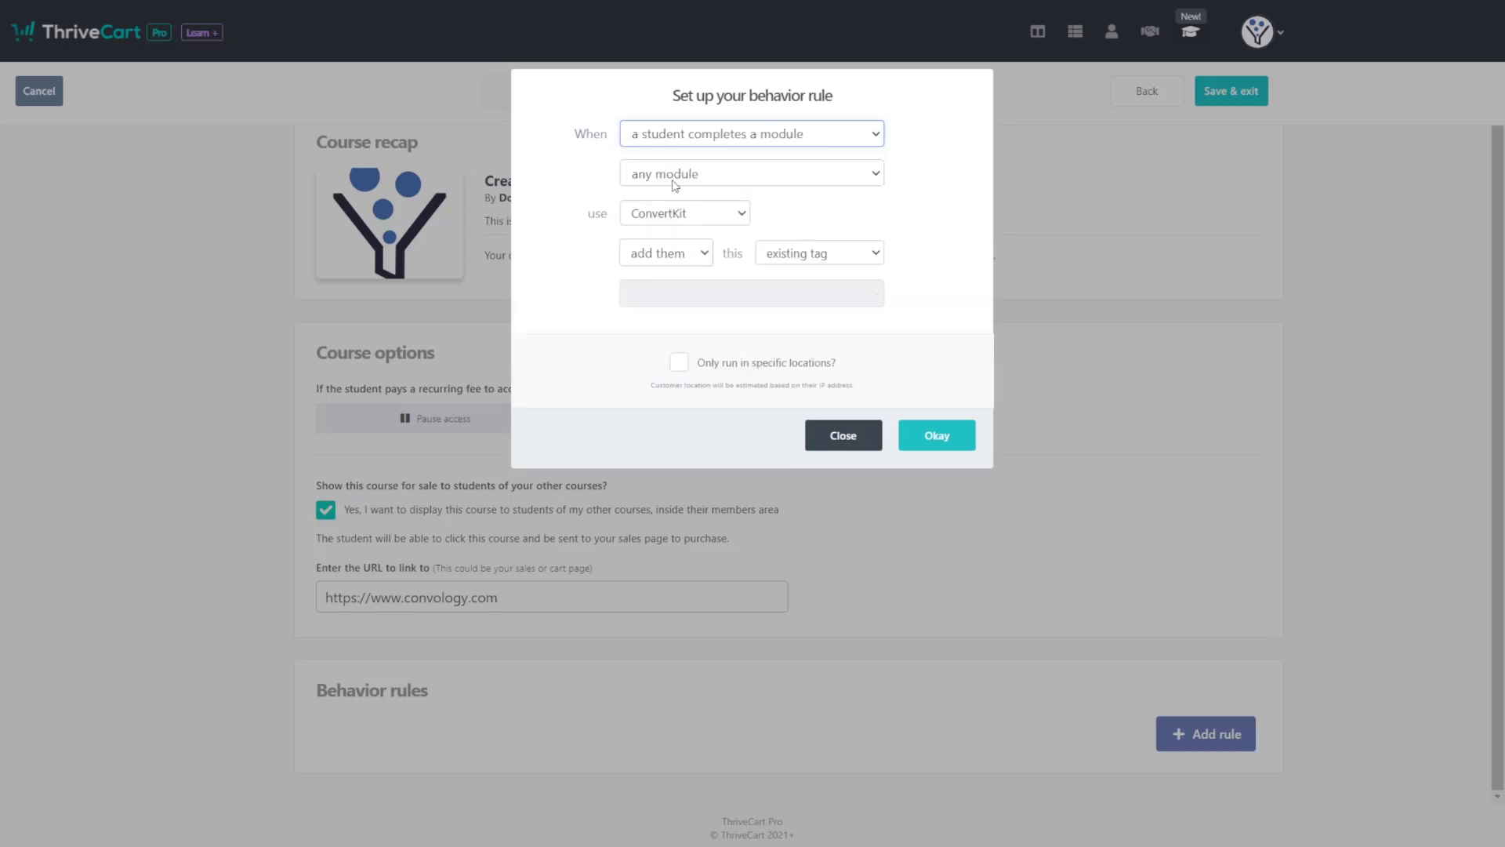
{"action": "left_click", "coordinate": [673, 180]}
{"action": "left_click", "coordinate": [674, 205]}
{"action": "left_click", "coordinate": [768, 223]}
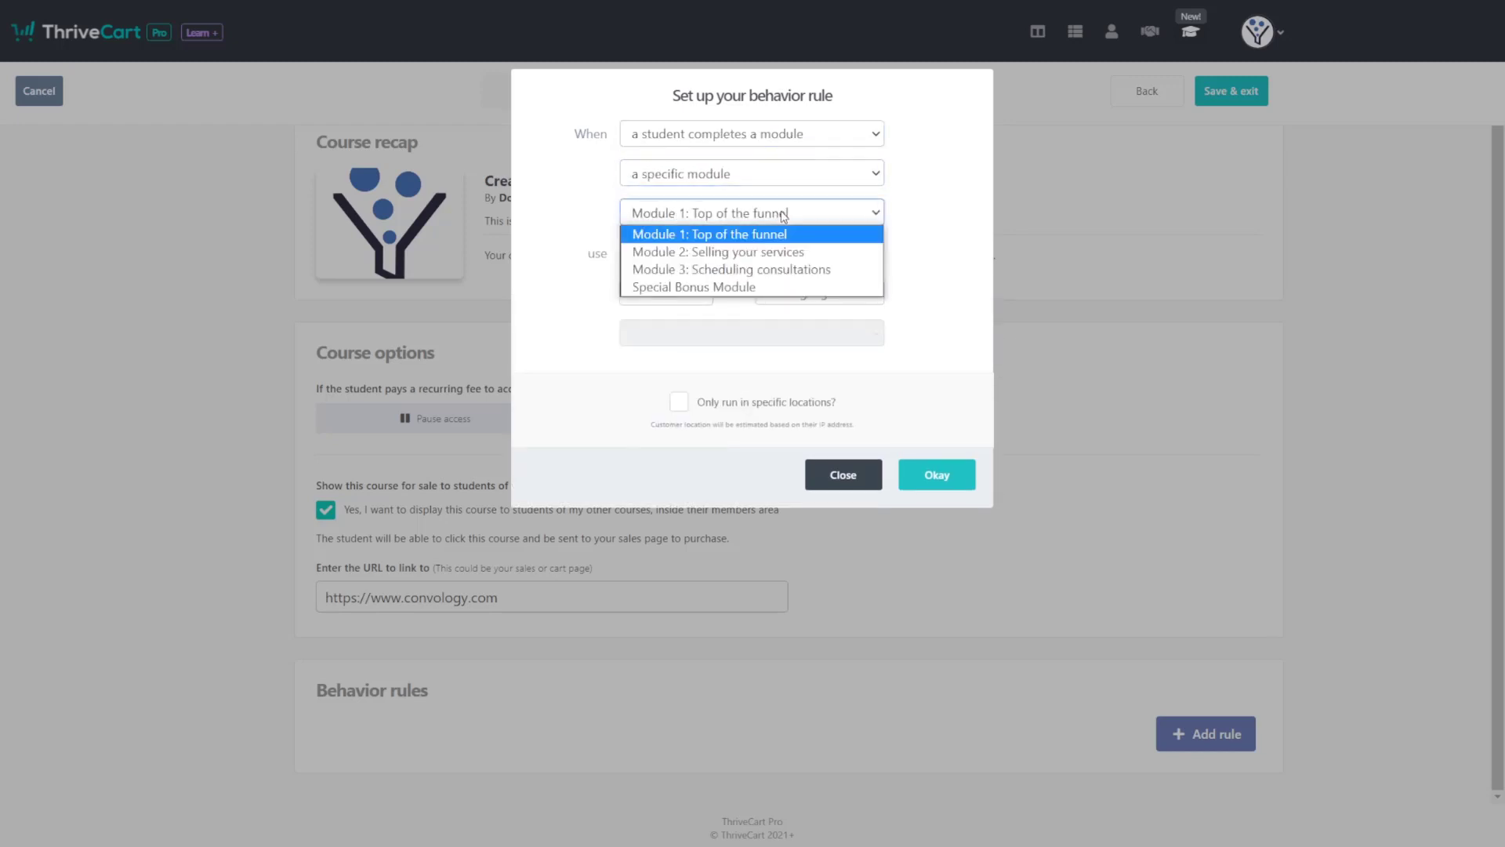
{"action": "left_click", "coordinate": [746, 235]}
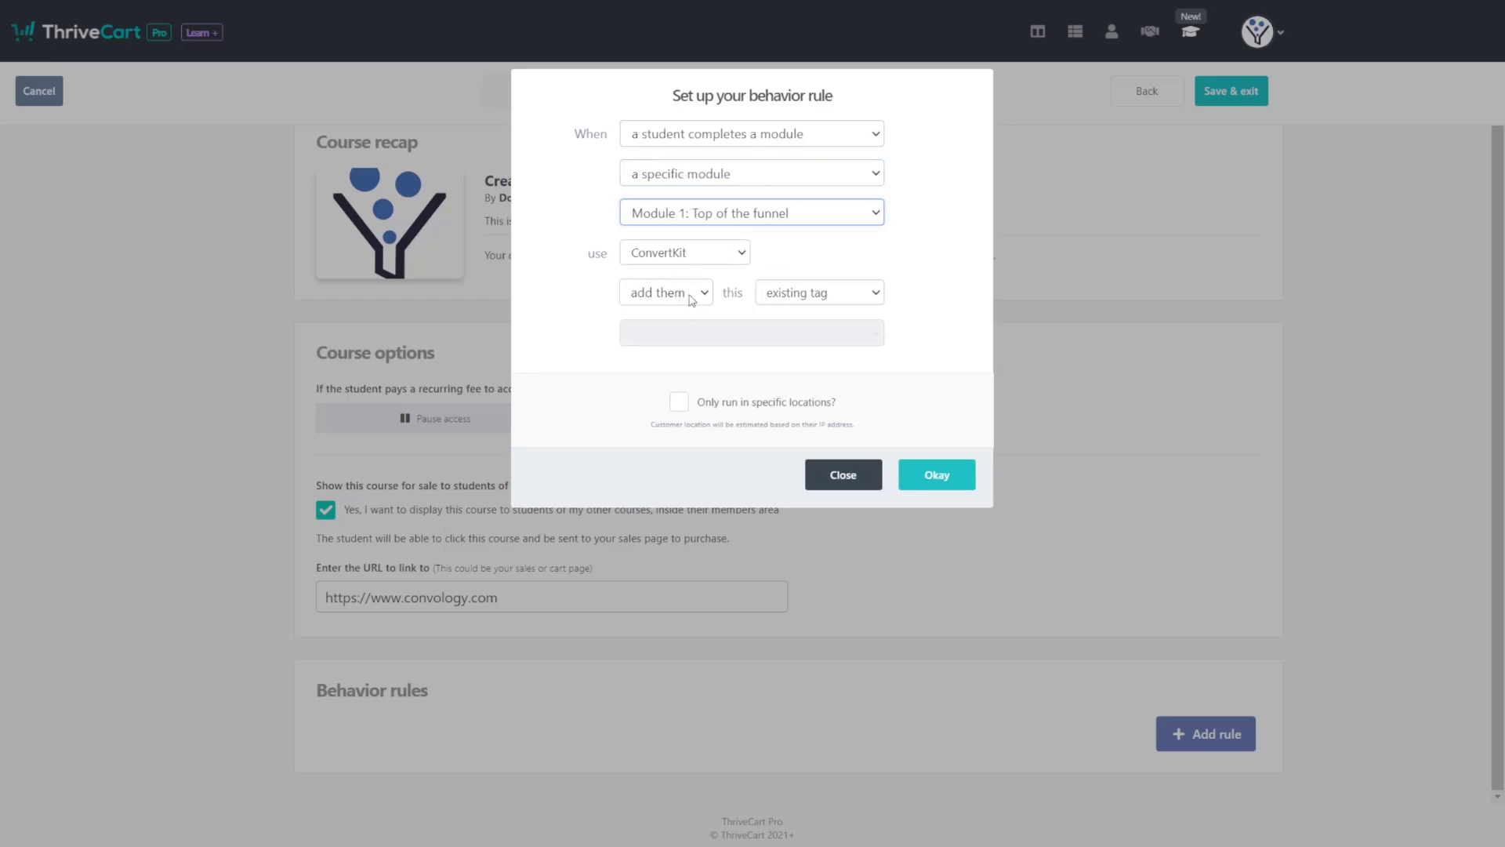
Examine which integrations the behavior rule can use for its action, leaving ConvertKit selected
{"action": "left_click", "coordinate": [786, 249]}
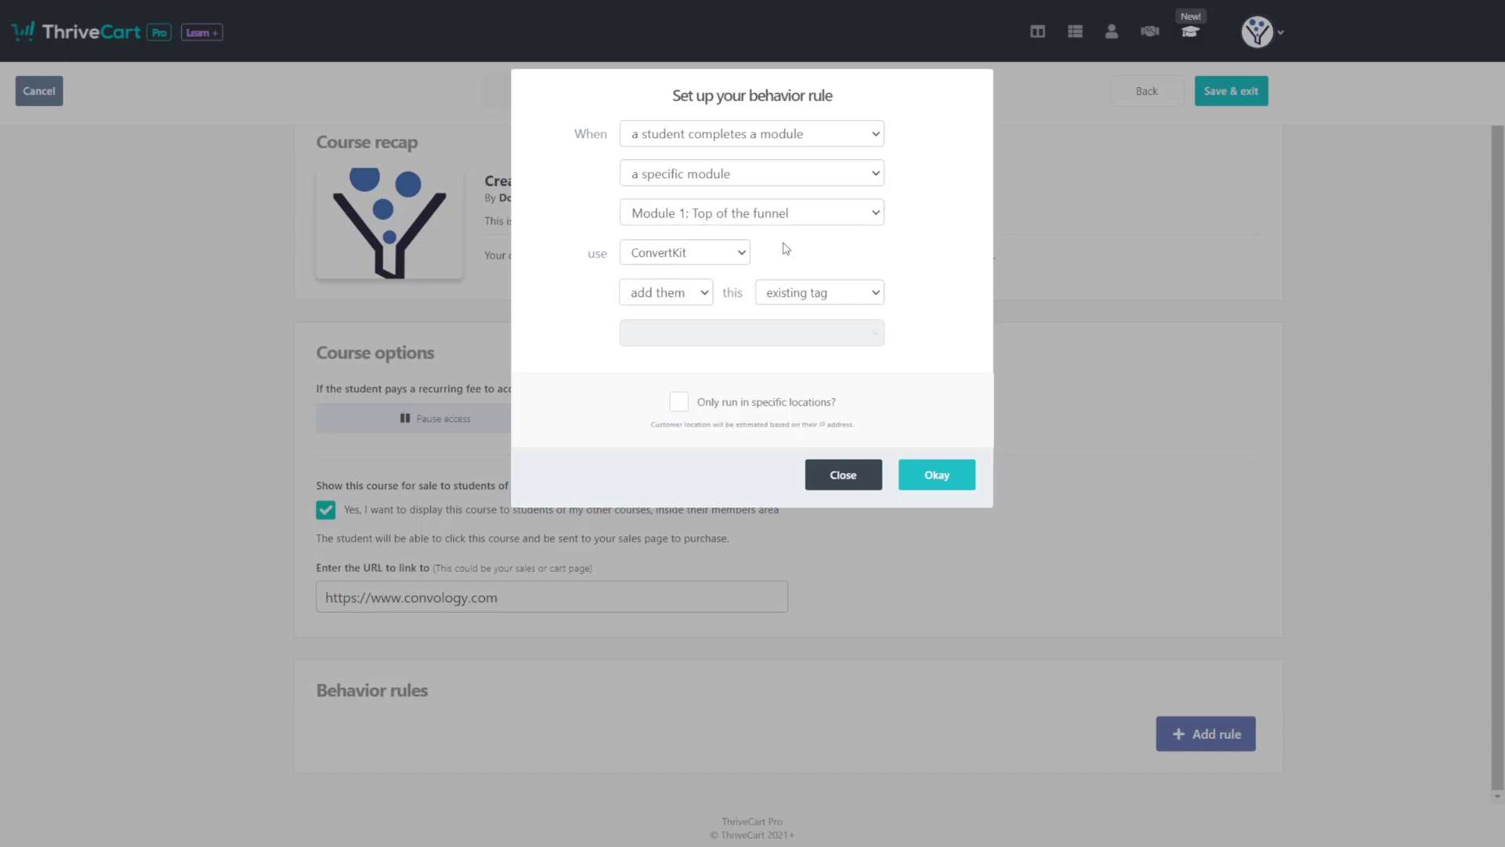
{"action": "left_click", "coordinate": [669, 254]}
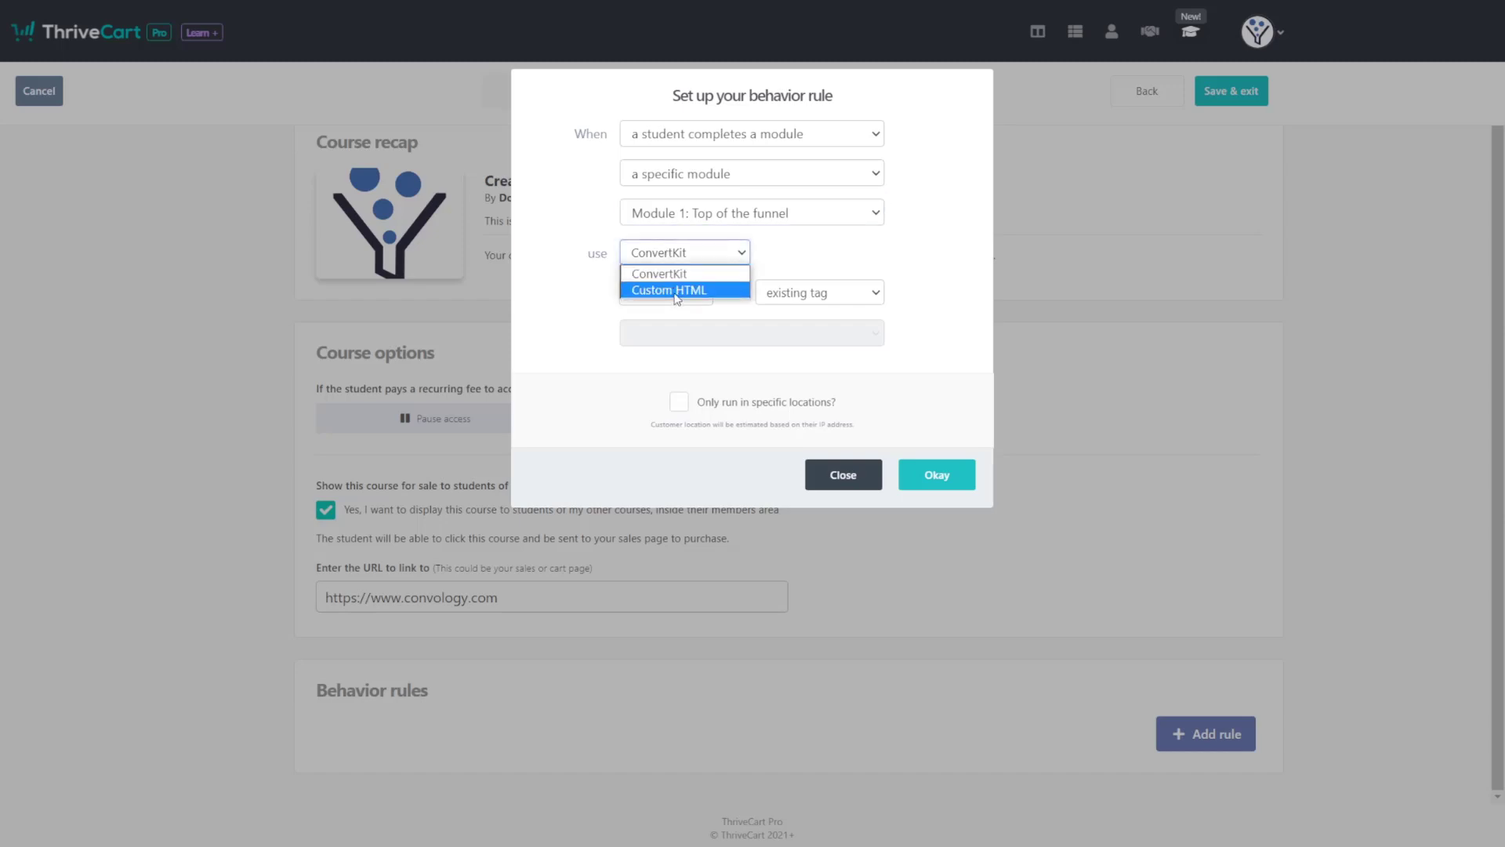
{"action": "left_click", "coordinate": [791, 262]}
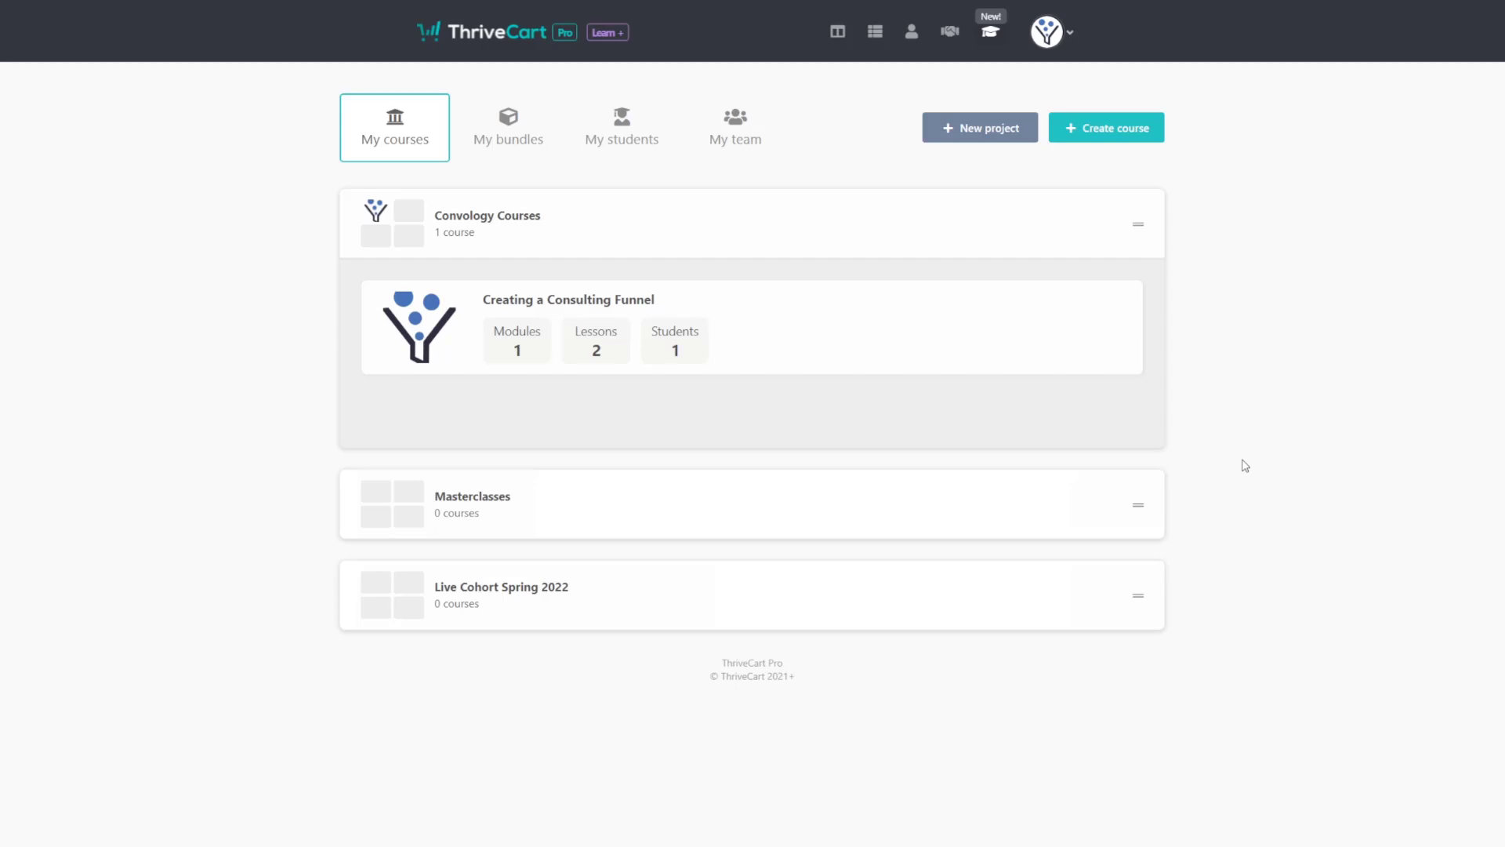
Open the quick link for the Creating a Consulting Funnel course
{"action": "mouse_move", "coordinate": [1099, 420]}
{"action": "mouse_move", "coordinate": [902, 329]}
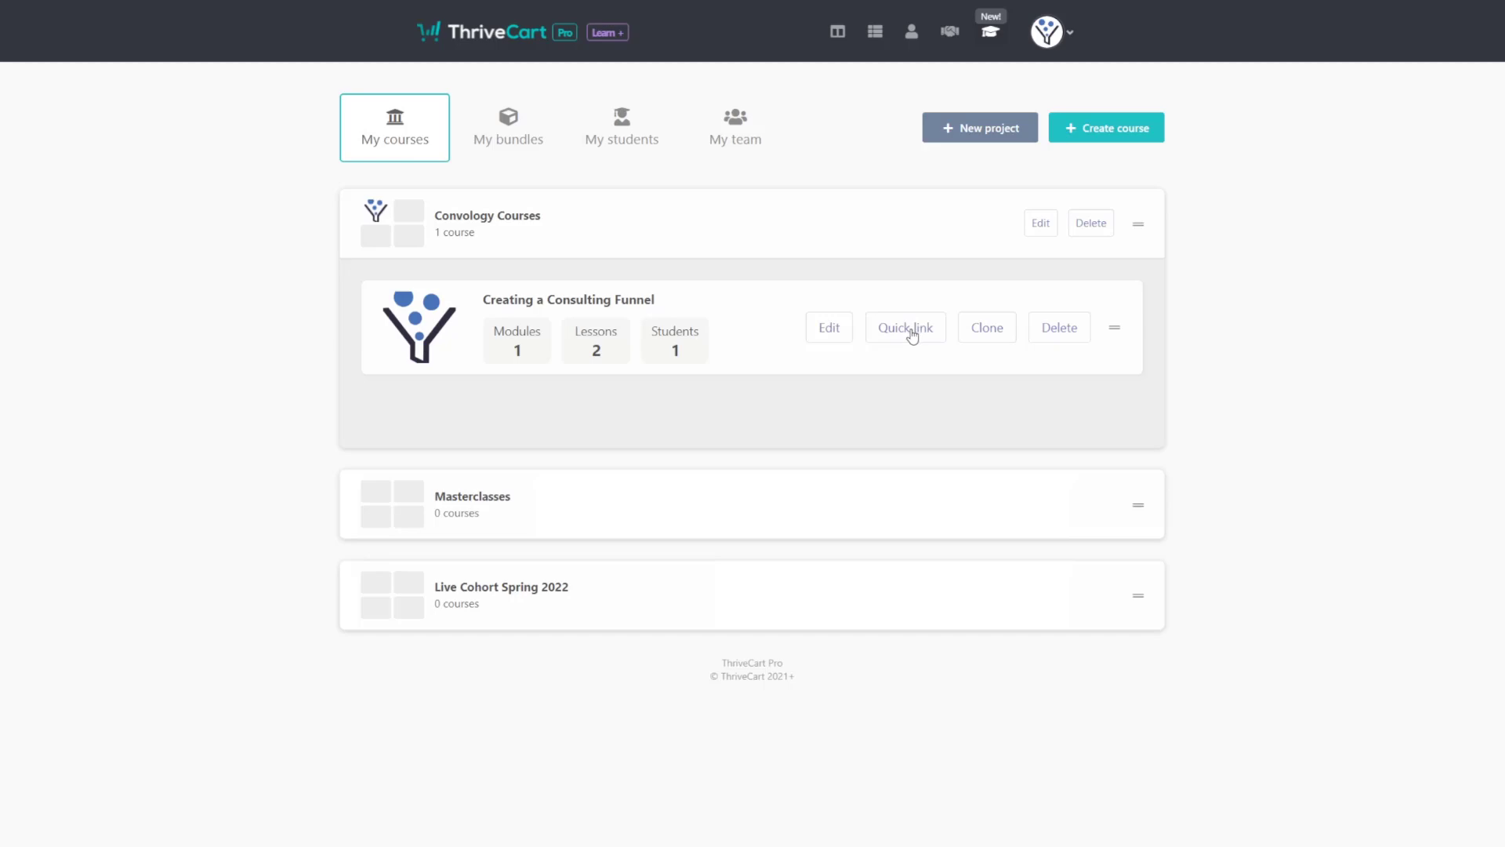
{"action": "left_click", "coordinate": [912, 330]}
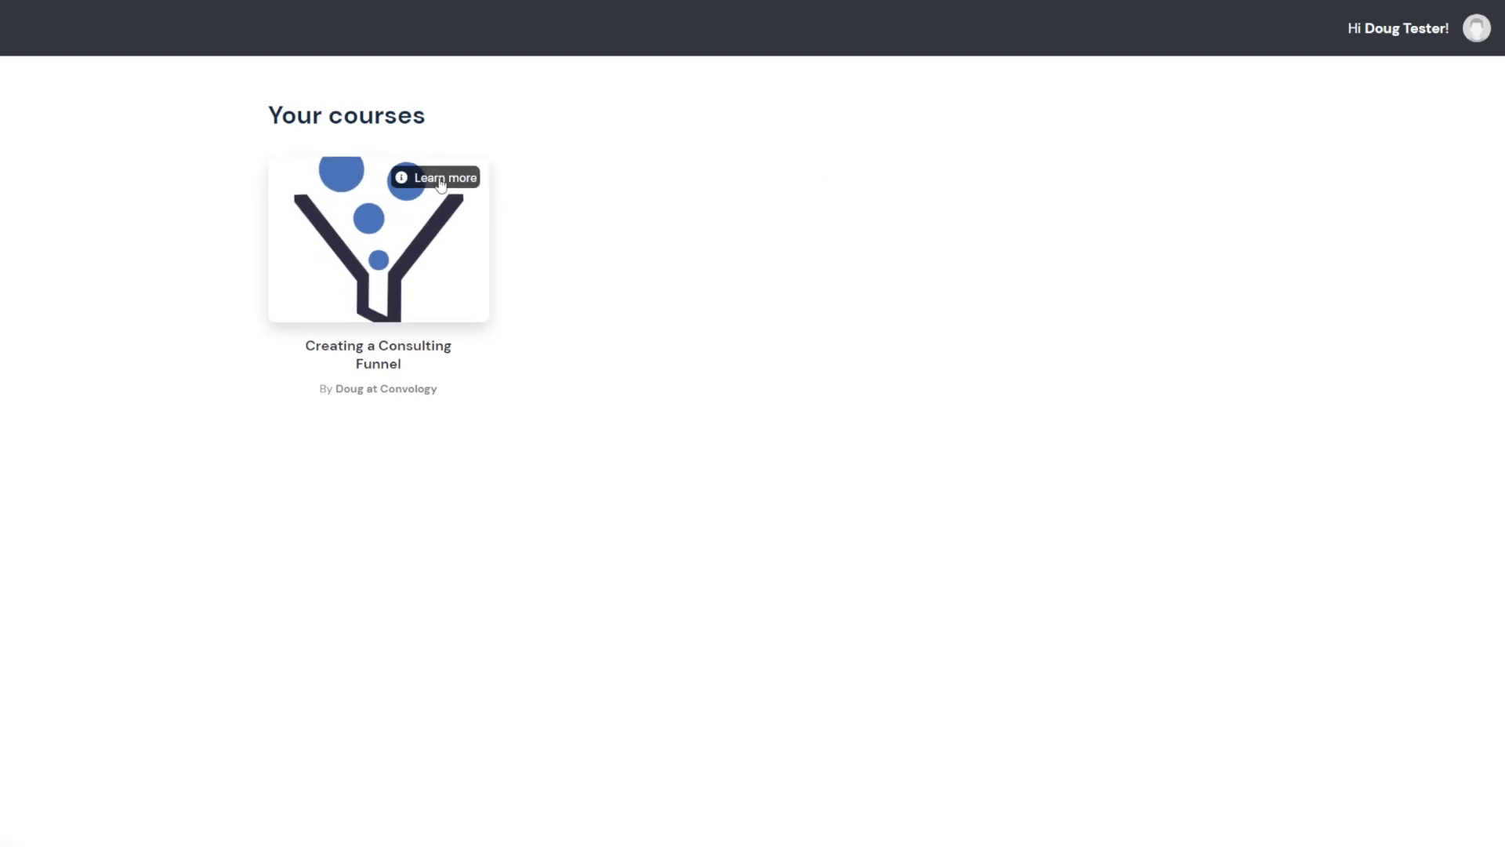
View the course's description in the student members area and open the student's profile page
{"action": "left_click", "coordinate": [439, 179]}
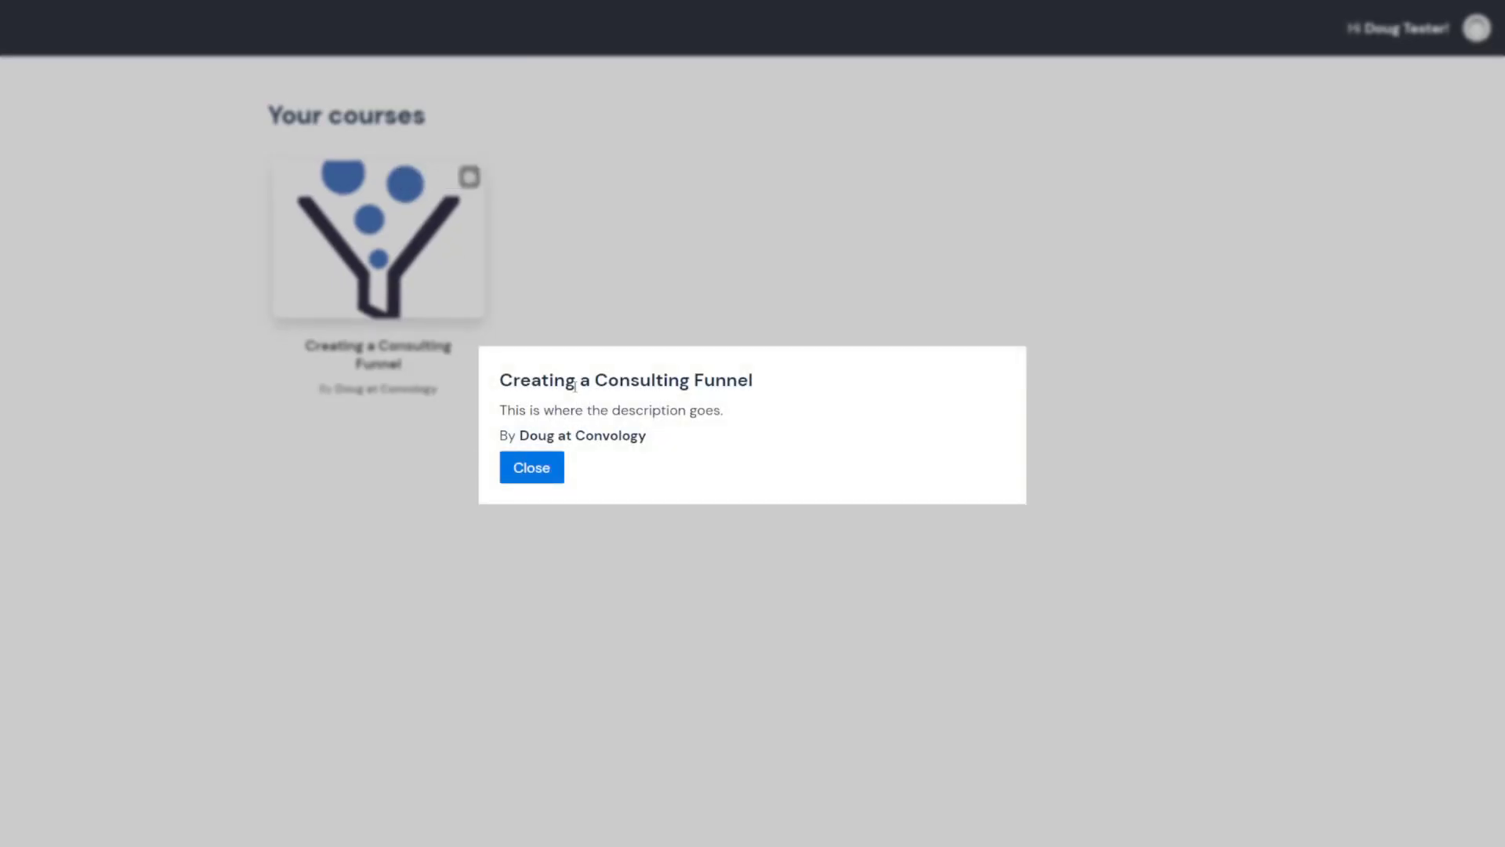
{"action": "left_click", "coordinate": [532, 468]}
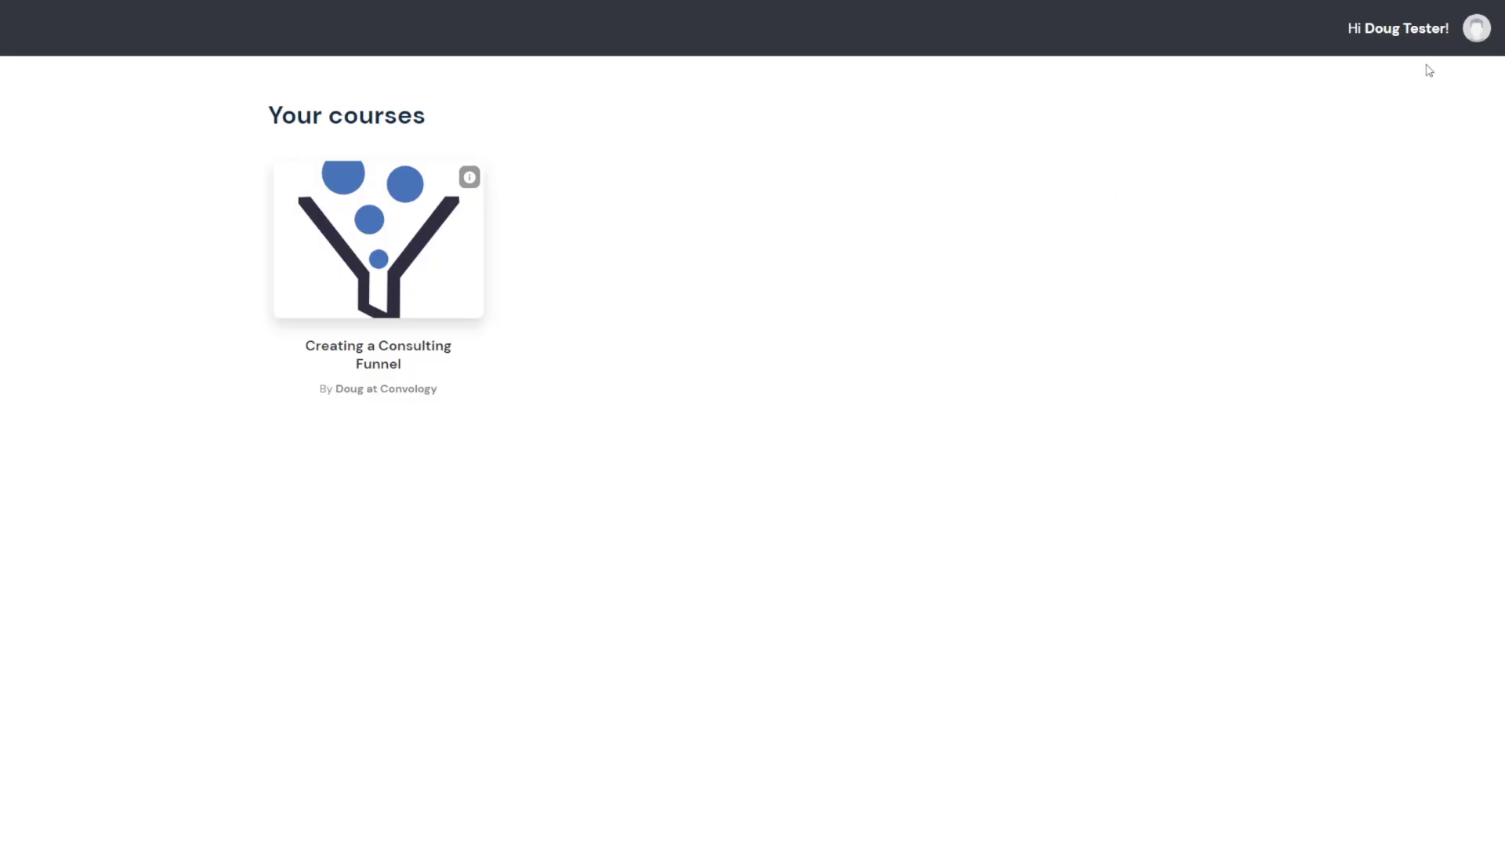
{"action": "left_click", "coordinate": [1467, 34]}
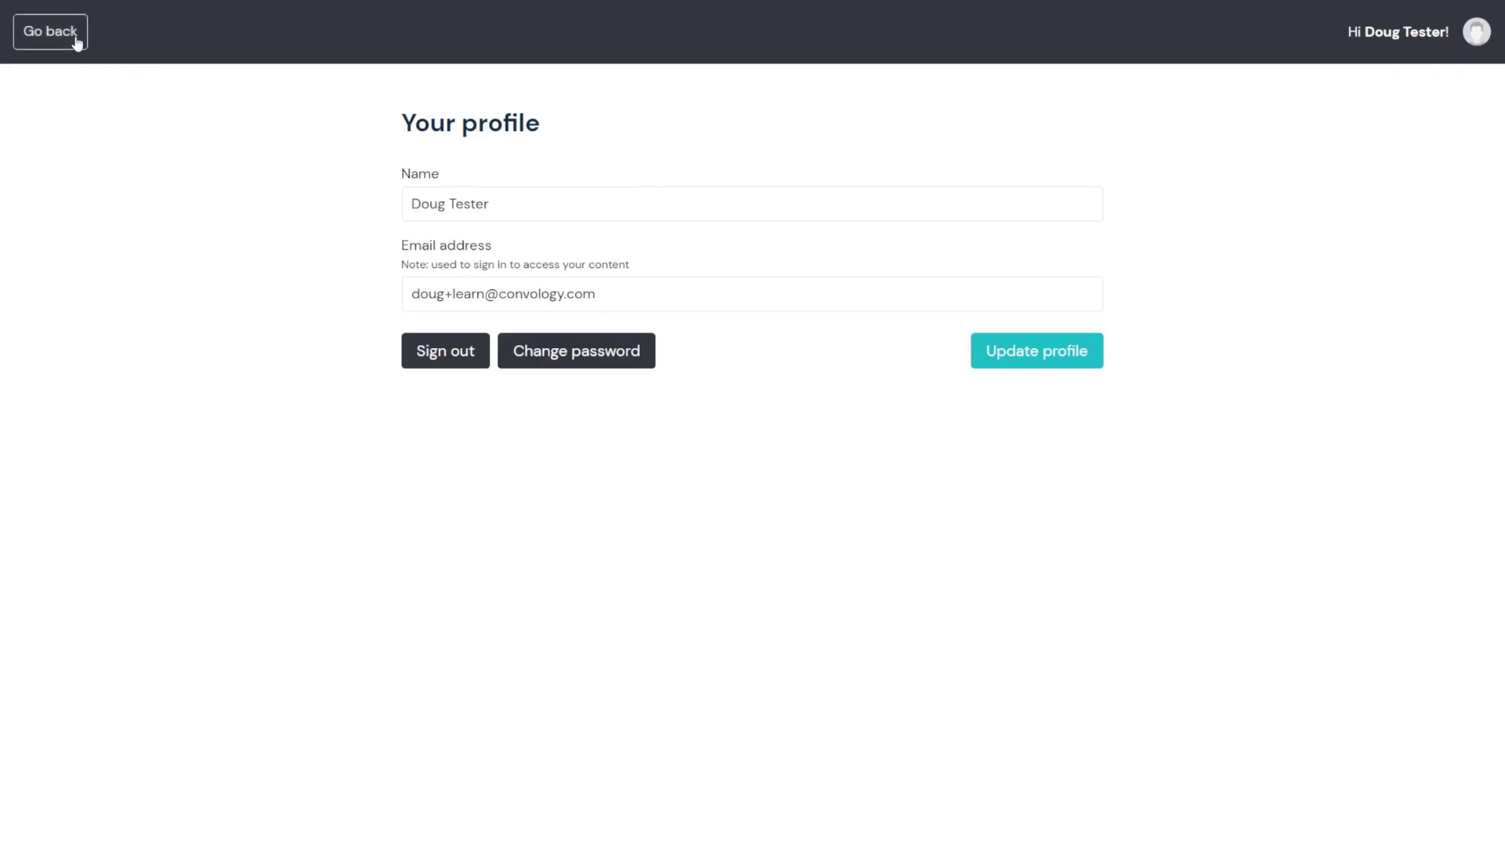
Open the Creating a Consulting Funnel course as a student, switch between its two lessons, and continue past Establishing credibility
{"action": "left_click", "coordinate": [367, 267]}
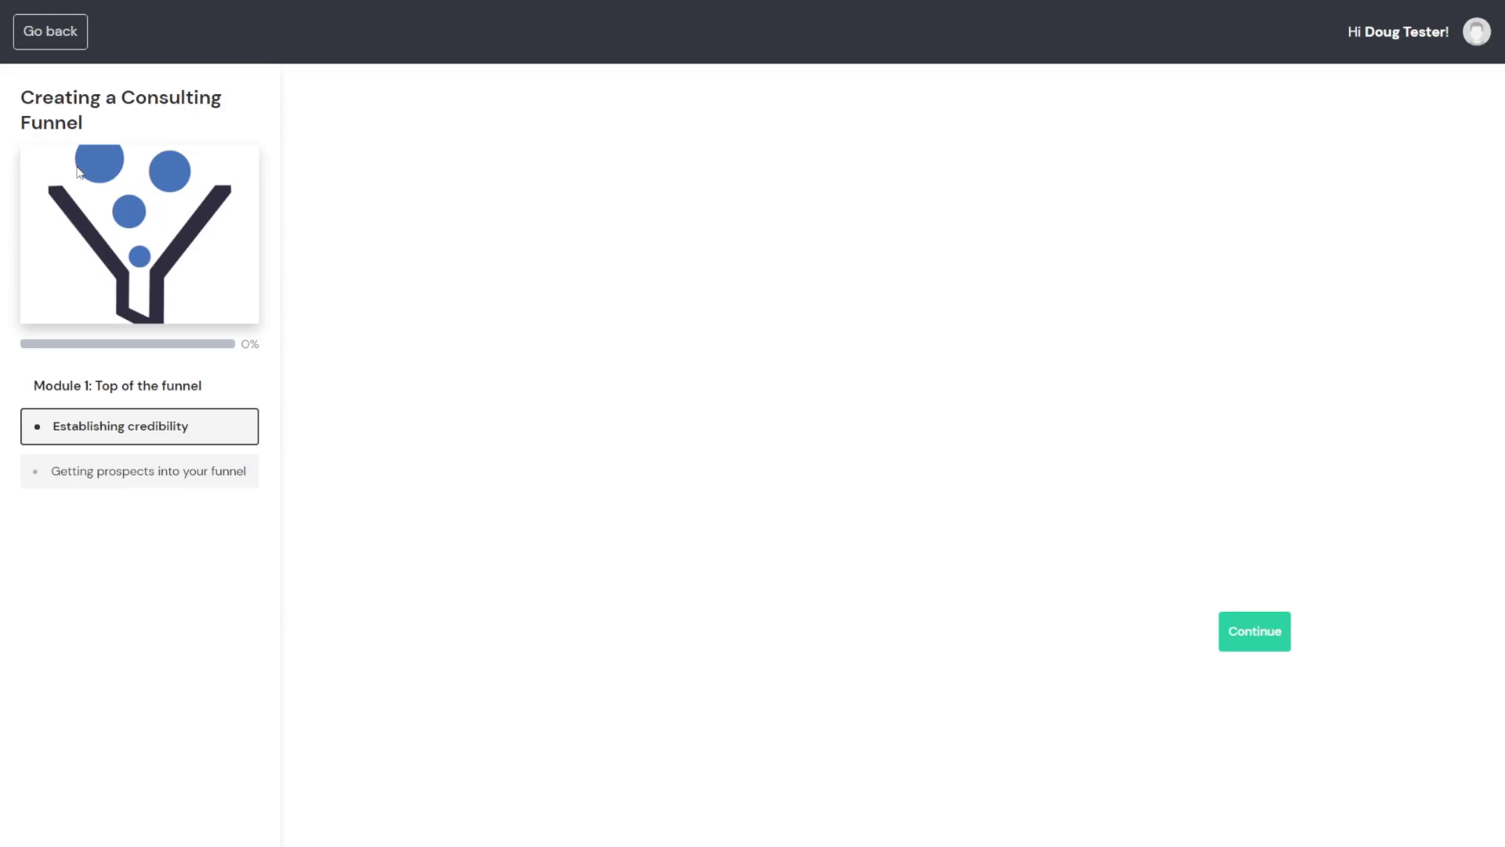
{"action": "left_click", "coordinate": [123, 485]}
{"action": "left_click", "coordinate": [157, 432]}
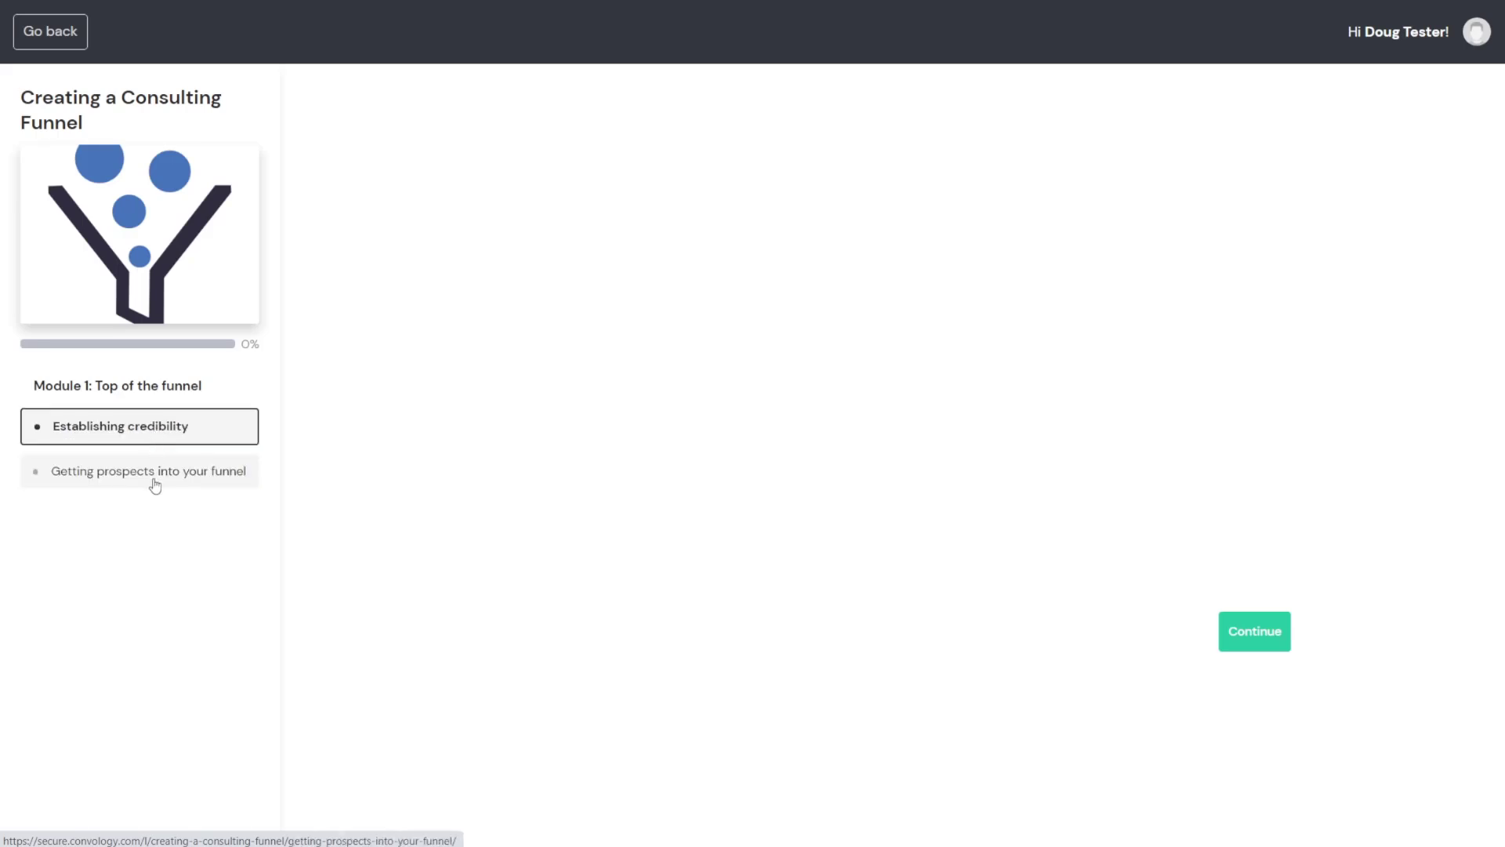
{"action": "left_click", "coordinate": [155, 486]}
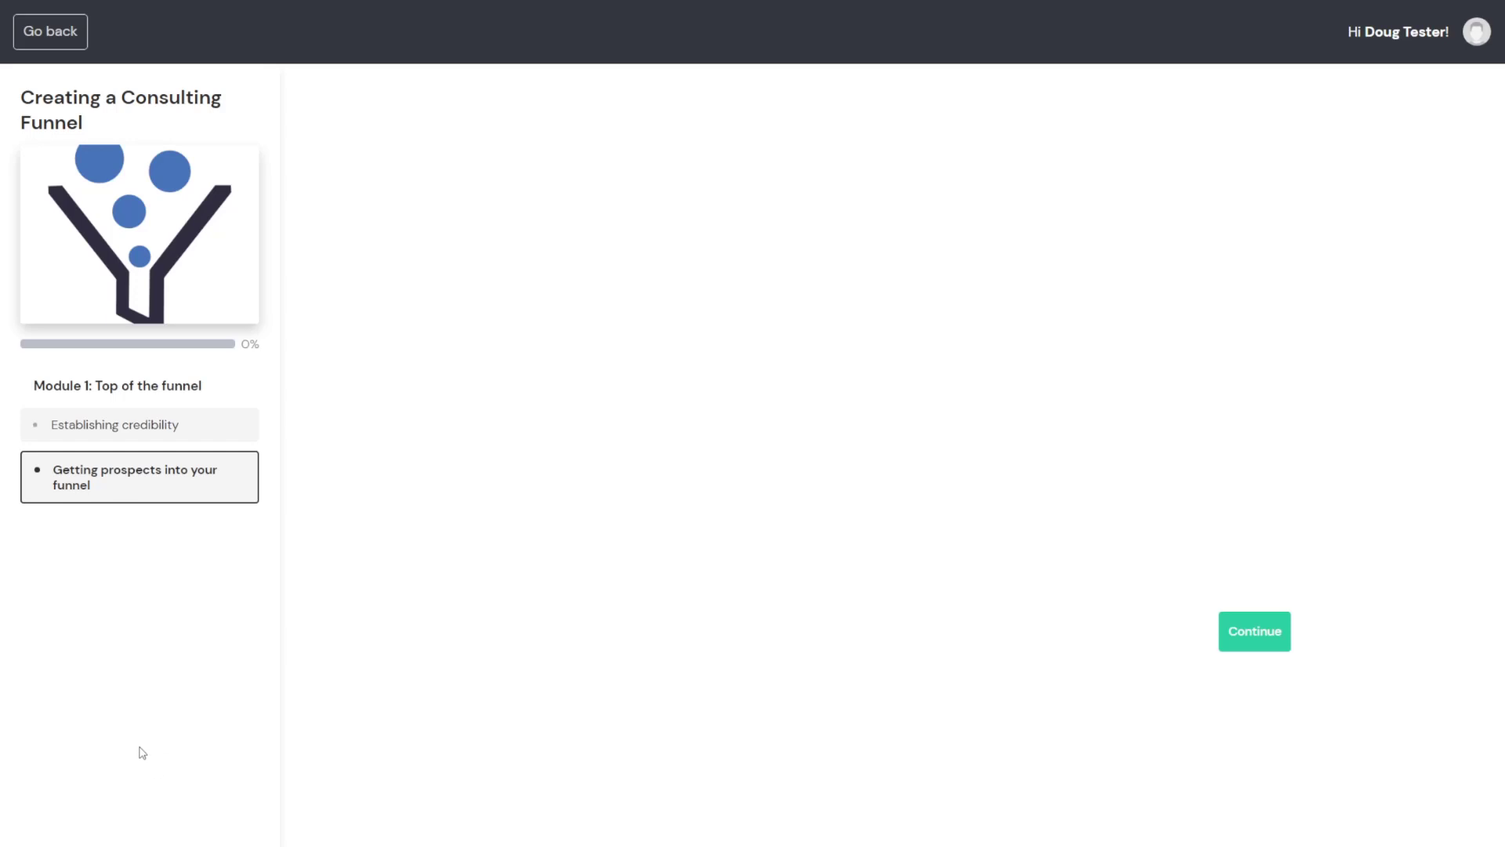
{"action": "left_click", "coordinate": [157, 426]}
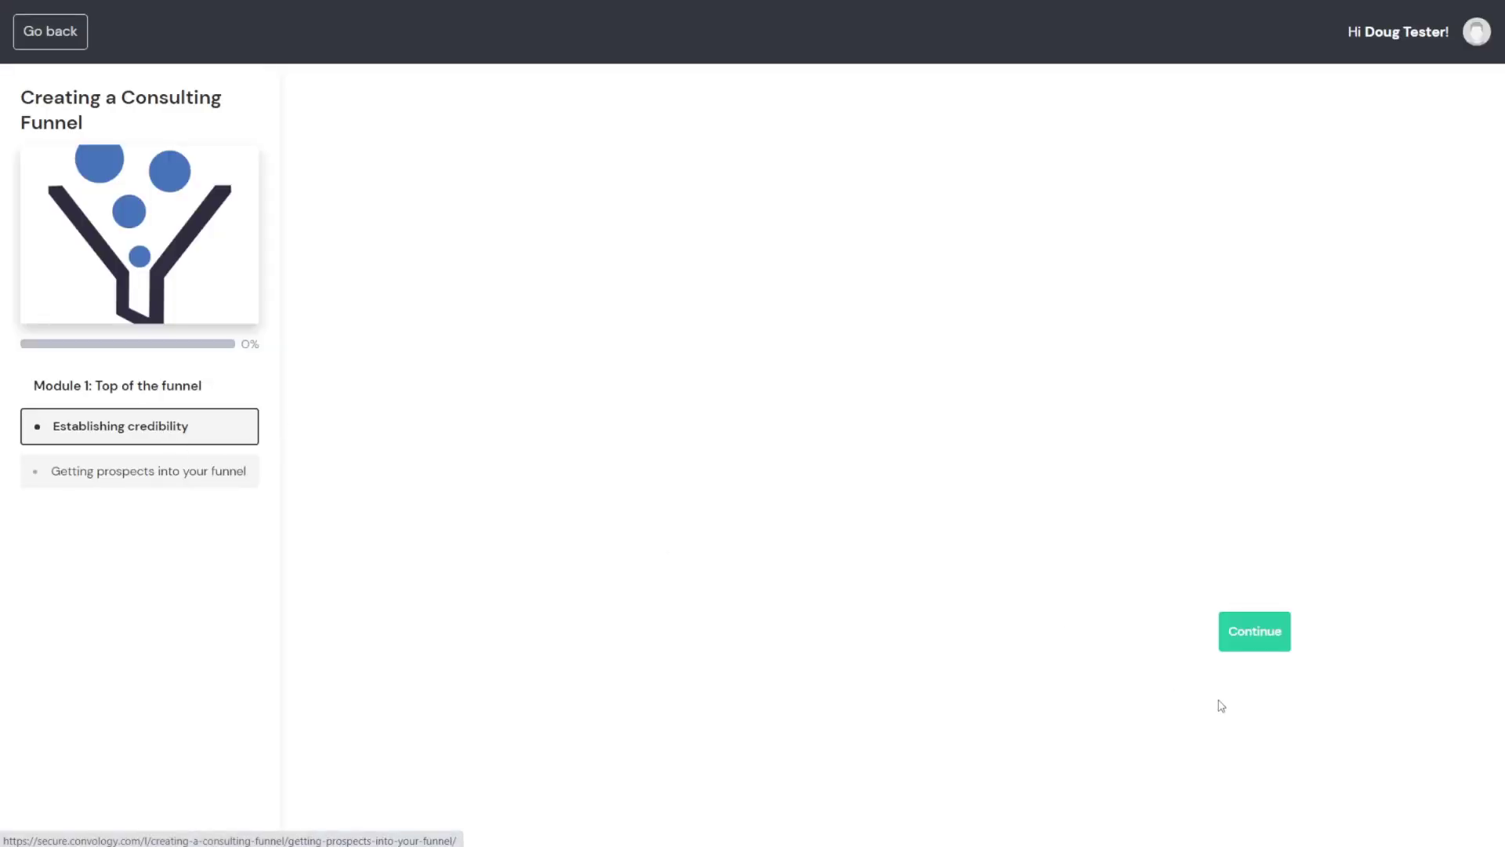
{"action": "left_click", "coordinate": [1257, 642]}
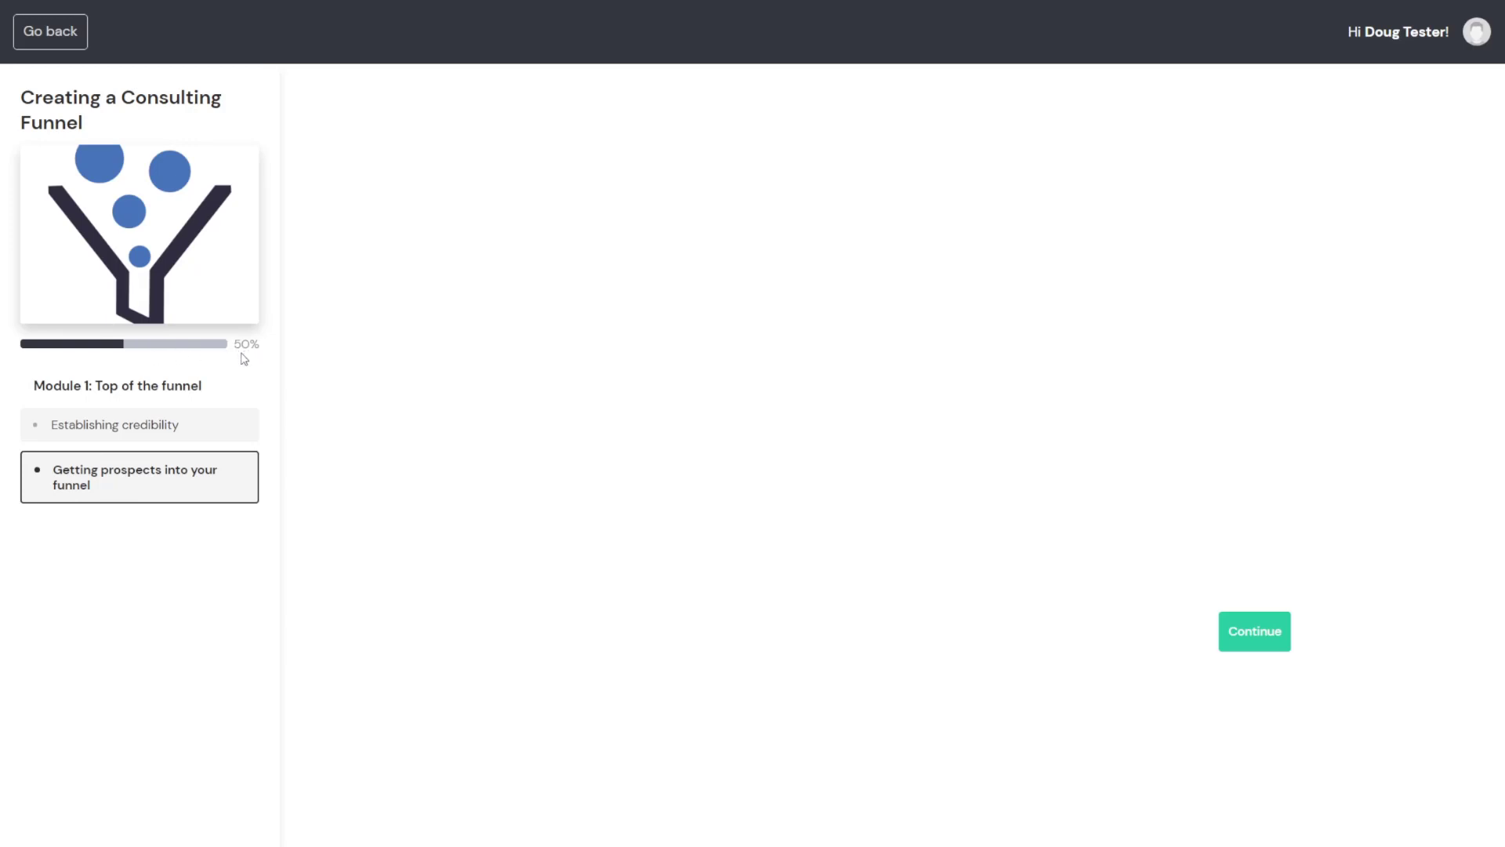
{"action": "left_click", "coordinate": [48, 40]}
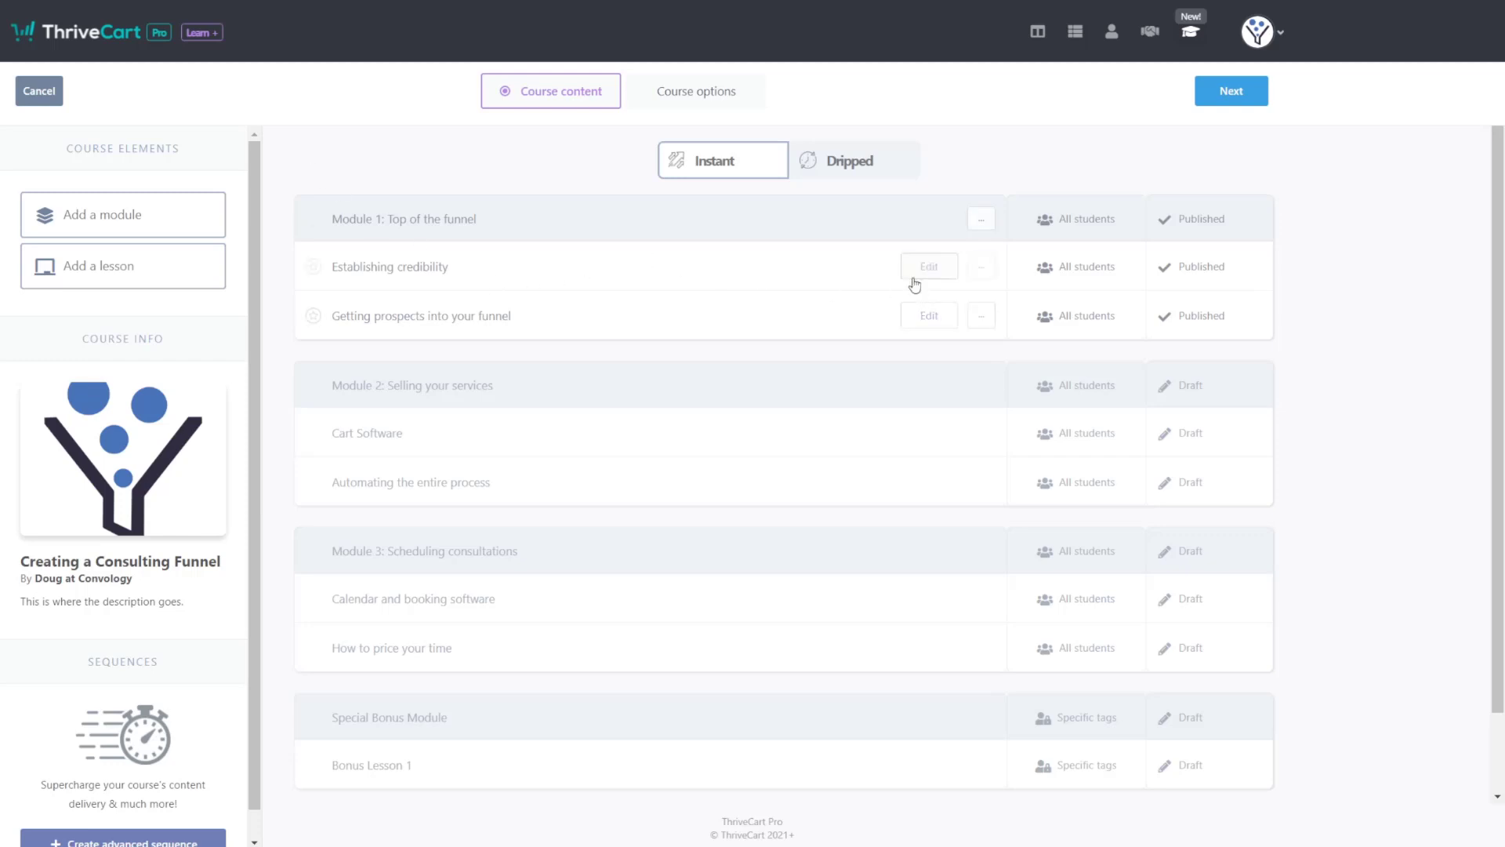
Edit the Establishing credibility lesson, adding a heading that reads "Establishing Credibility" with a video element below it
{"action": "left_click", "coordinate": [929, 267]}
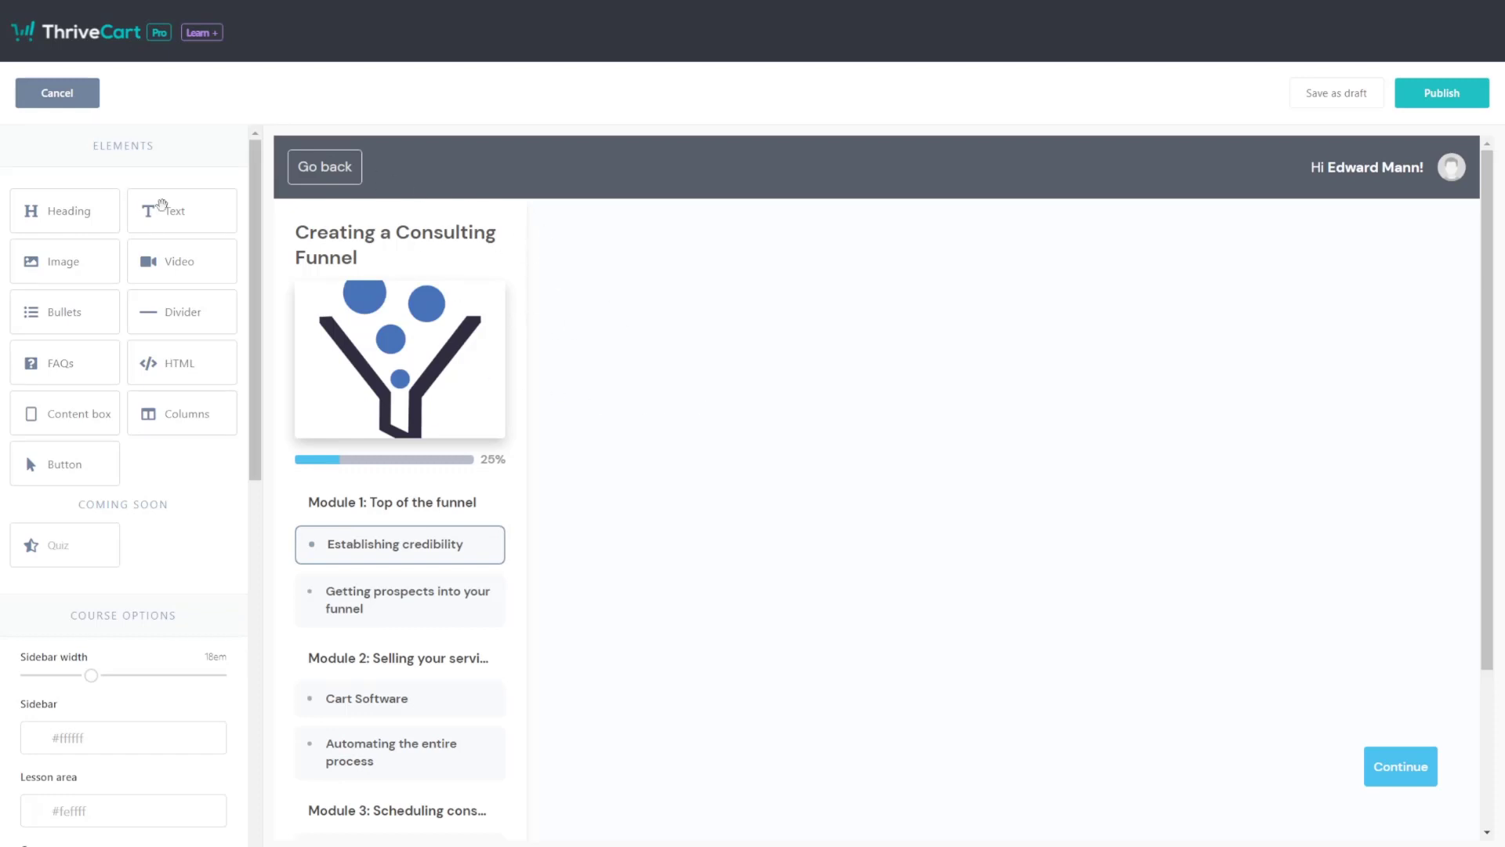
{"action": "left_click_drag", "start_coordinate": [81, 208], "coordinate": [766, 311]}
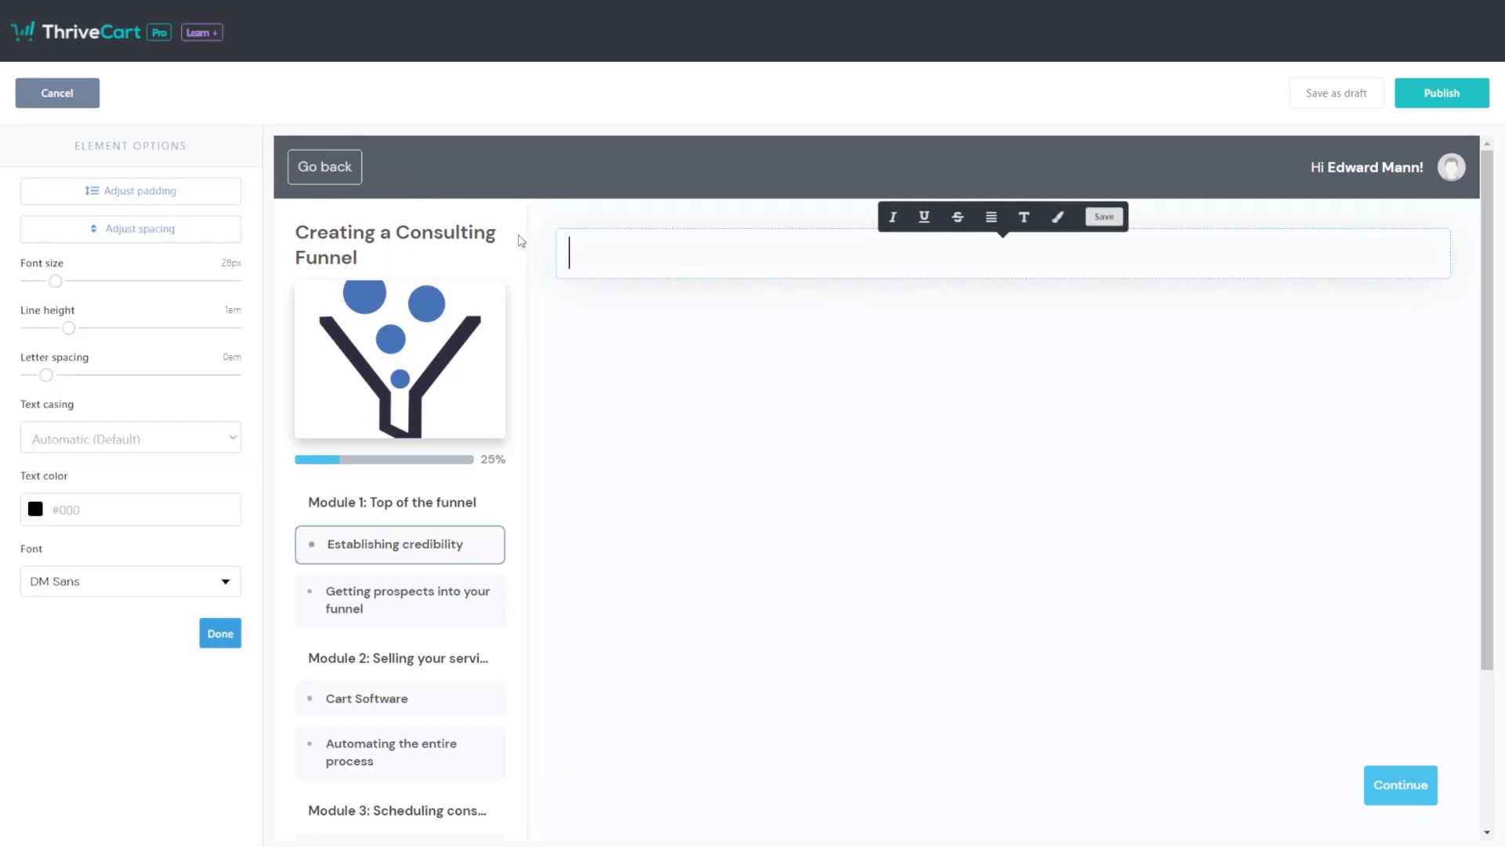
{"action": "type", "text": "Establishing Credibility"}
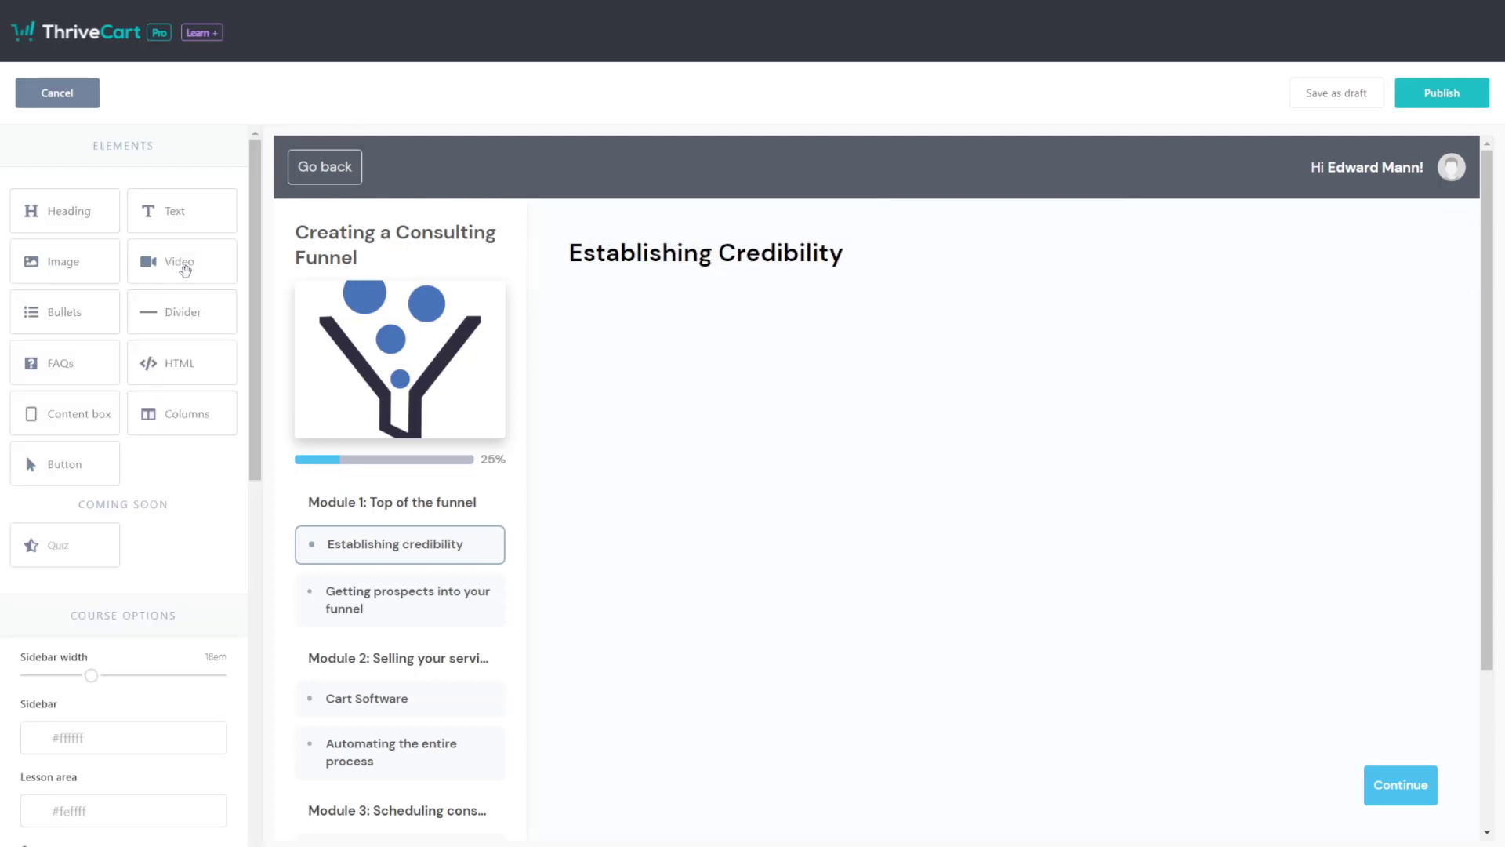
{"action": "left_click_drag", "start_coordinate": [185, 271], "coordinate": [819, 298]}
{"action": "left_click_drag", "start_coordinate": [140, 429], "coordinate": [228, 410]}
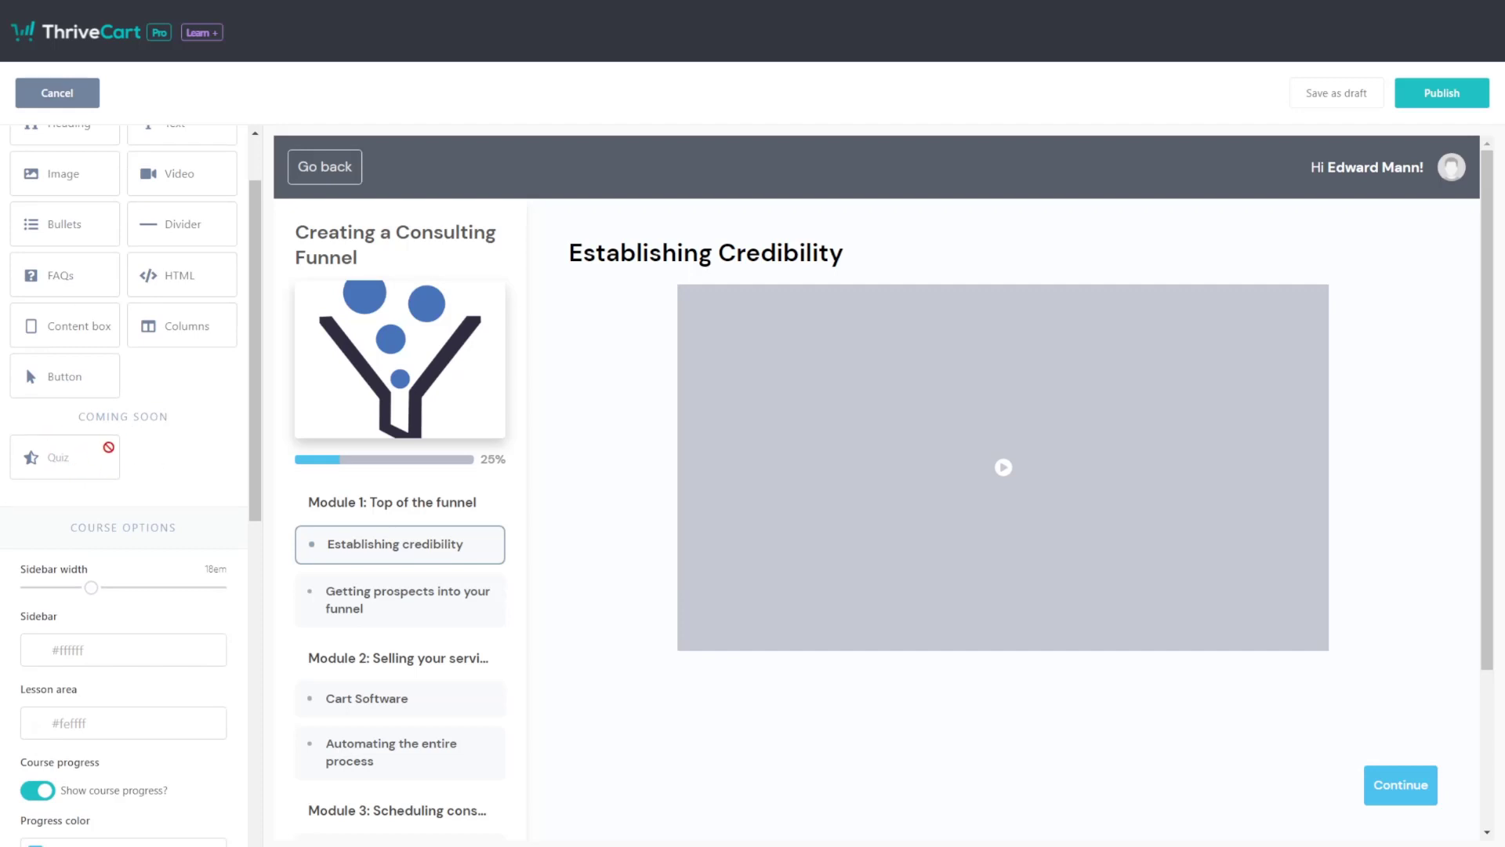
Try blue #4DC3EF and pink #E91E63 as the course sidebar color, and return it to white #FFFFFF
{"action": "scroll", "coordinate": [149, 444], "scroll_direction": "down", "scroll_amount": 1}
{"action": "scroll", "coordinate": [125, 369], "scroll_direction": "down", "scroll_amount": 2}
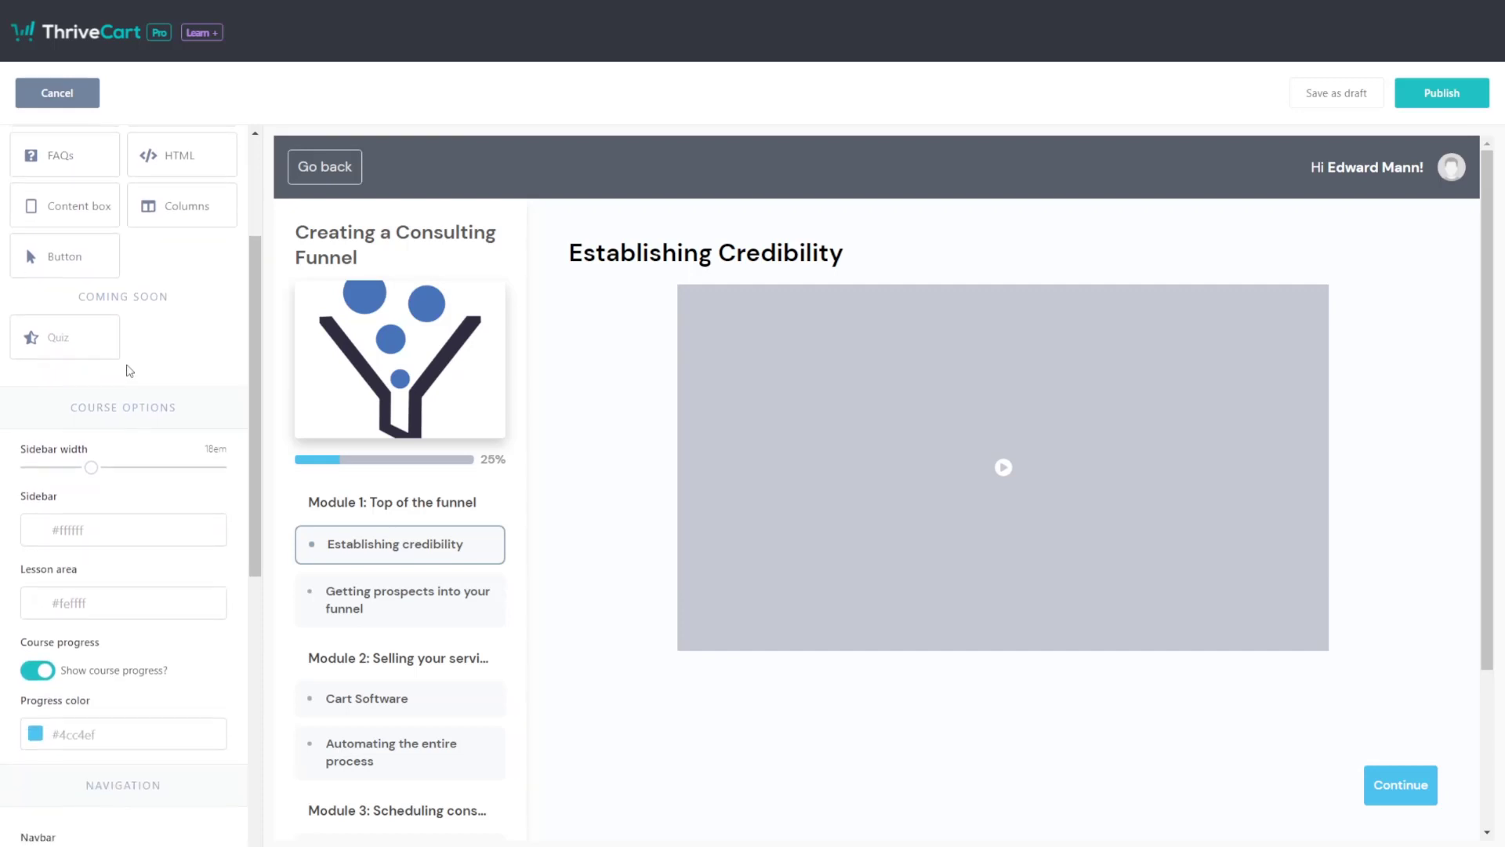
{"action": "scroll", "coordinate": [173, 384], "scroll_direction": "up", "scroll_amount": 1}
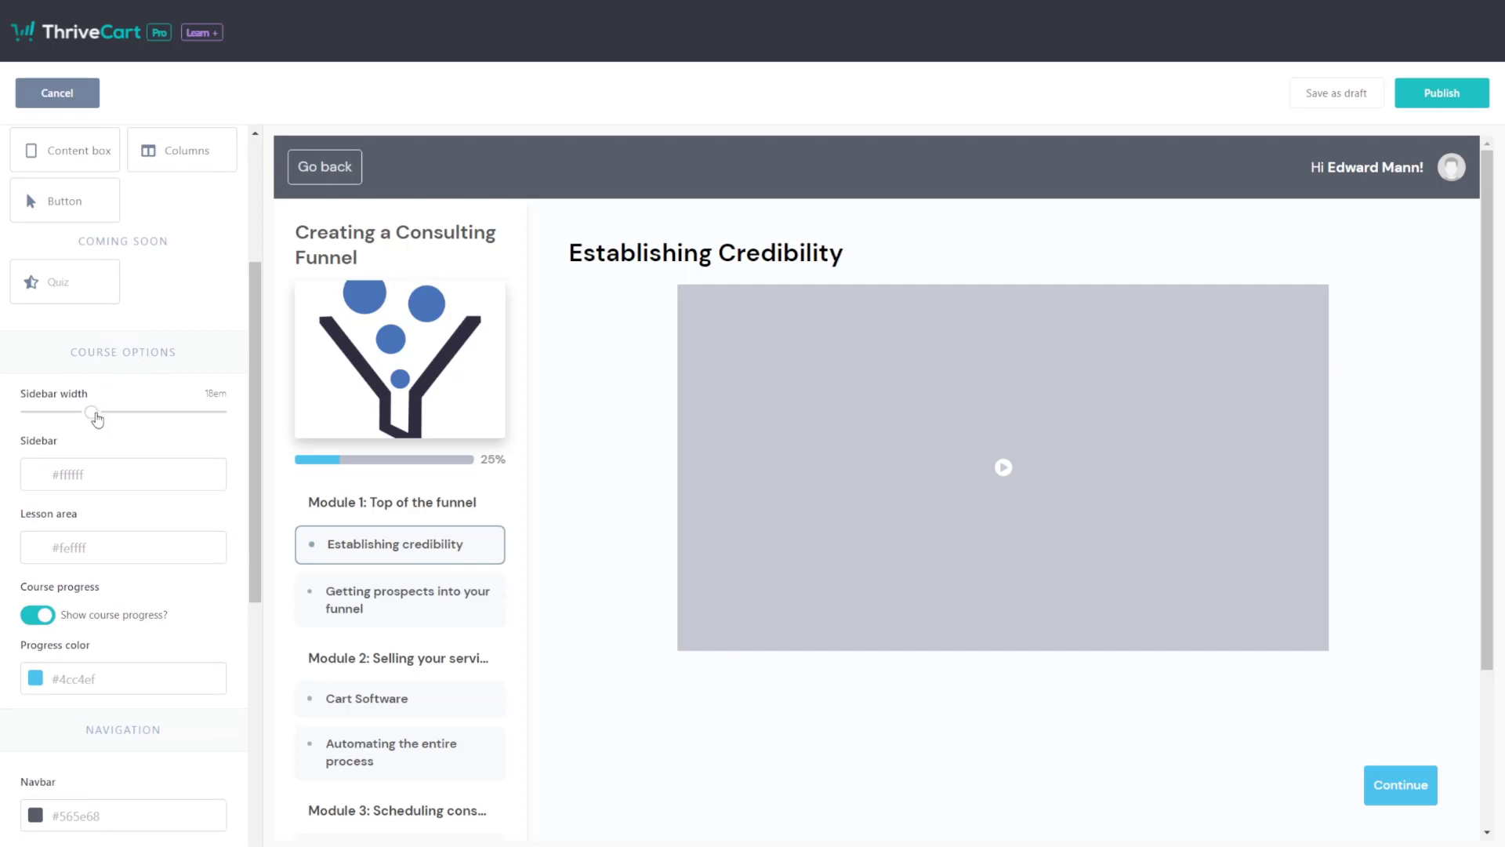
{"action": "mouse_move", "coordinate": [95, 418]}
{"action": "left_mouse_down"}
{"action": "mouse_move", "coordinate": [17, 416]}
{"action": "mouse_move", "coordinate": [95, 418]}
{"action": "left_mouse_up"}
{"action": "left_click", "coordinate": [106, 477]}
{"action": "left_click", "coordinate": [57, 668]}
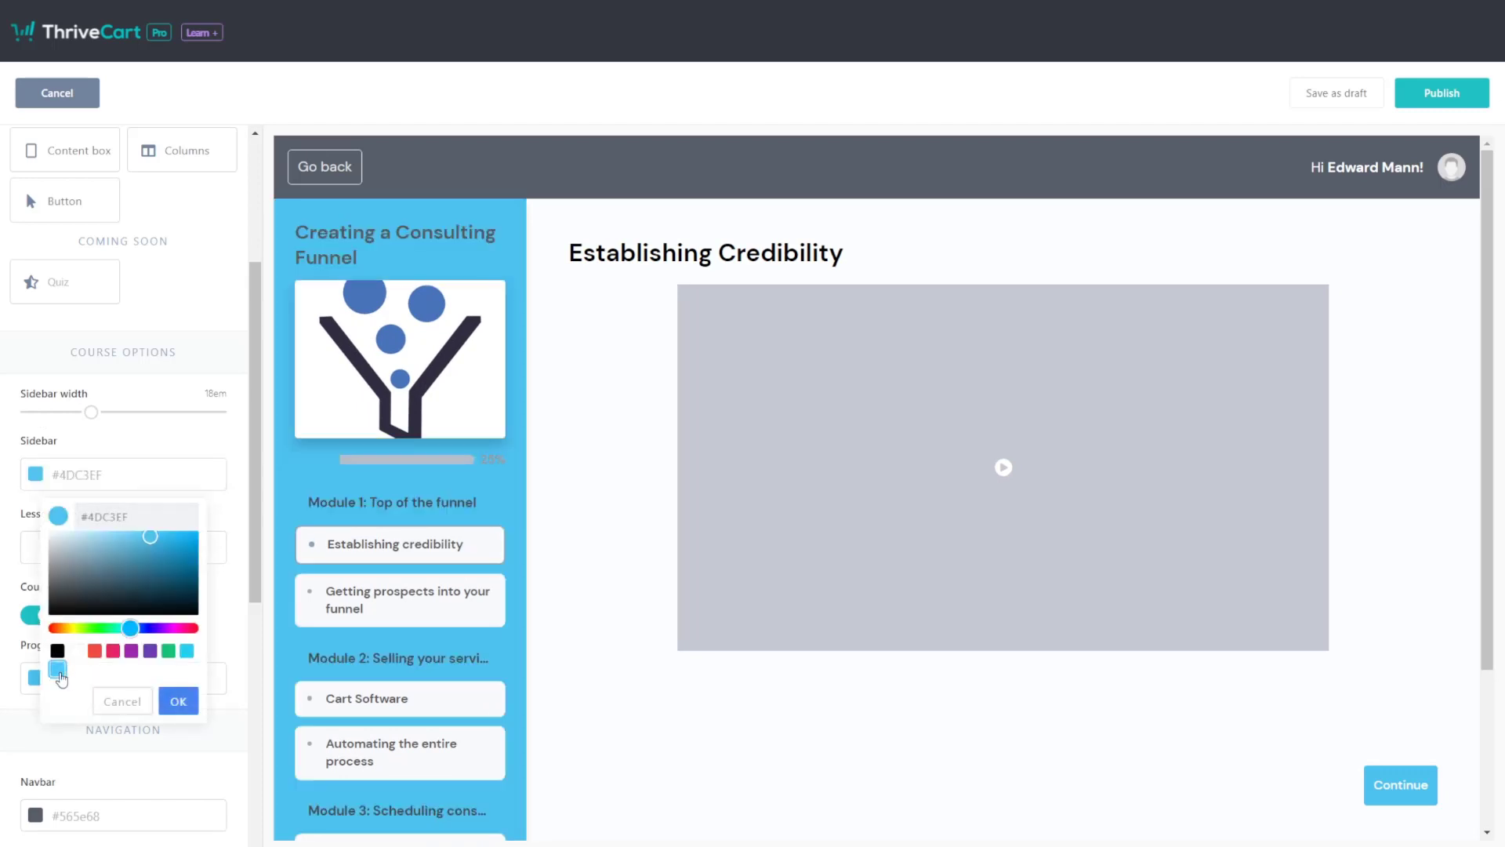
{"action": "left_click", "coordinate": [114, 651]}
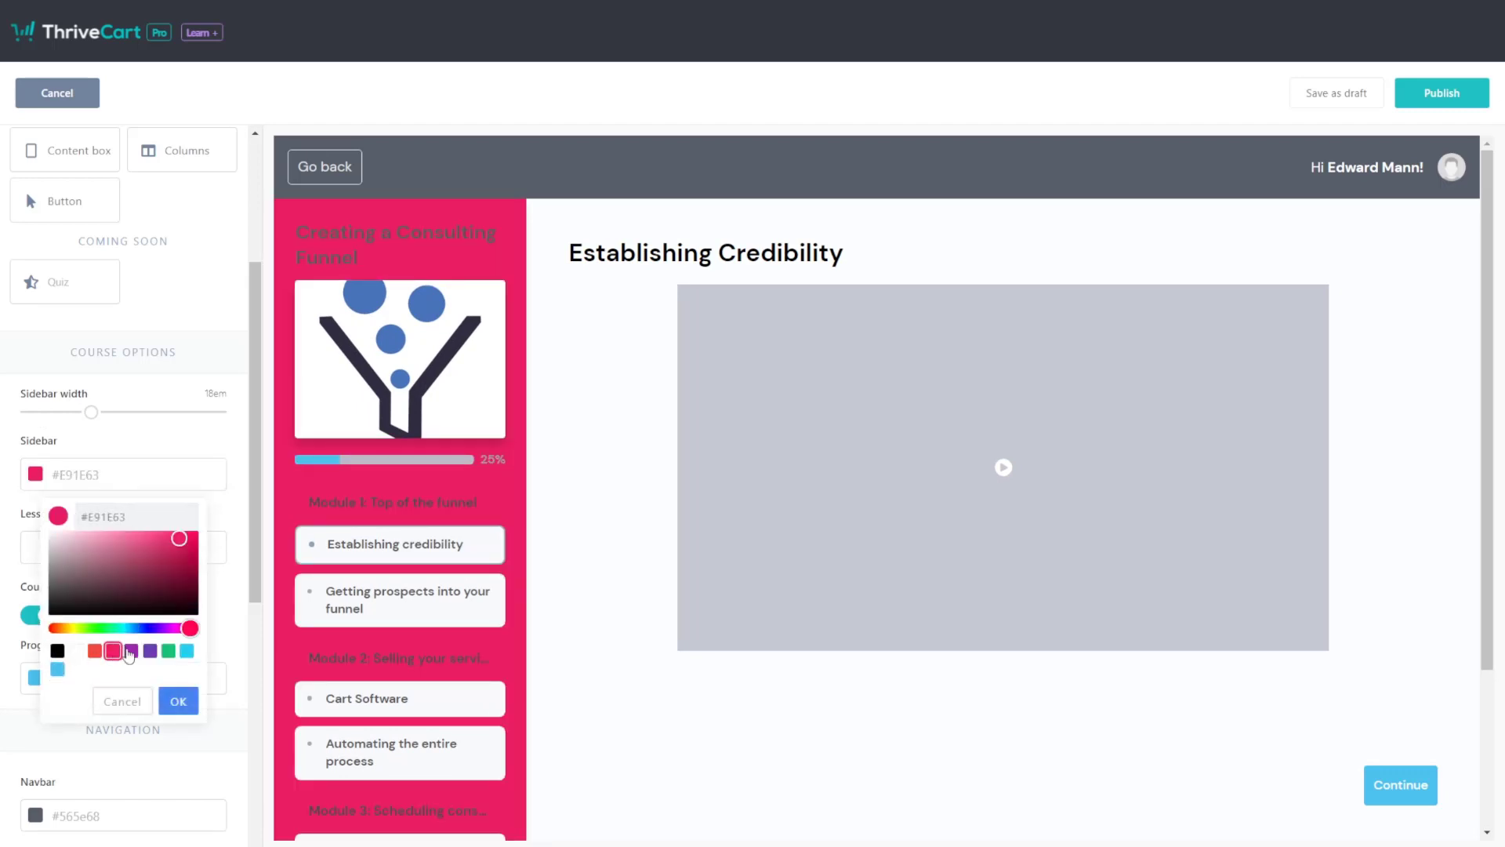
{"action": "left_click", "coordinate": [75, 657]}
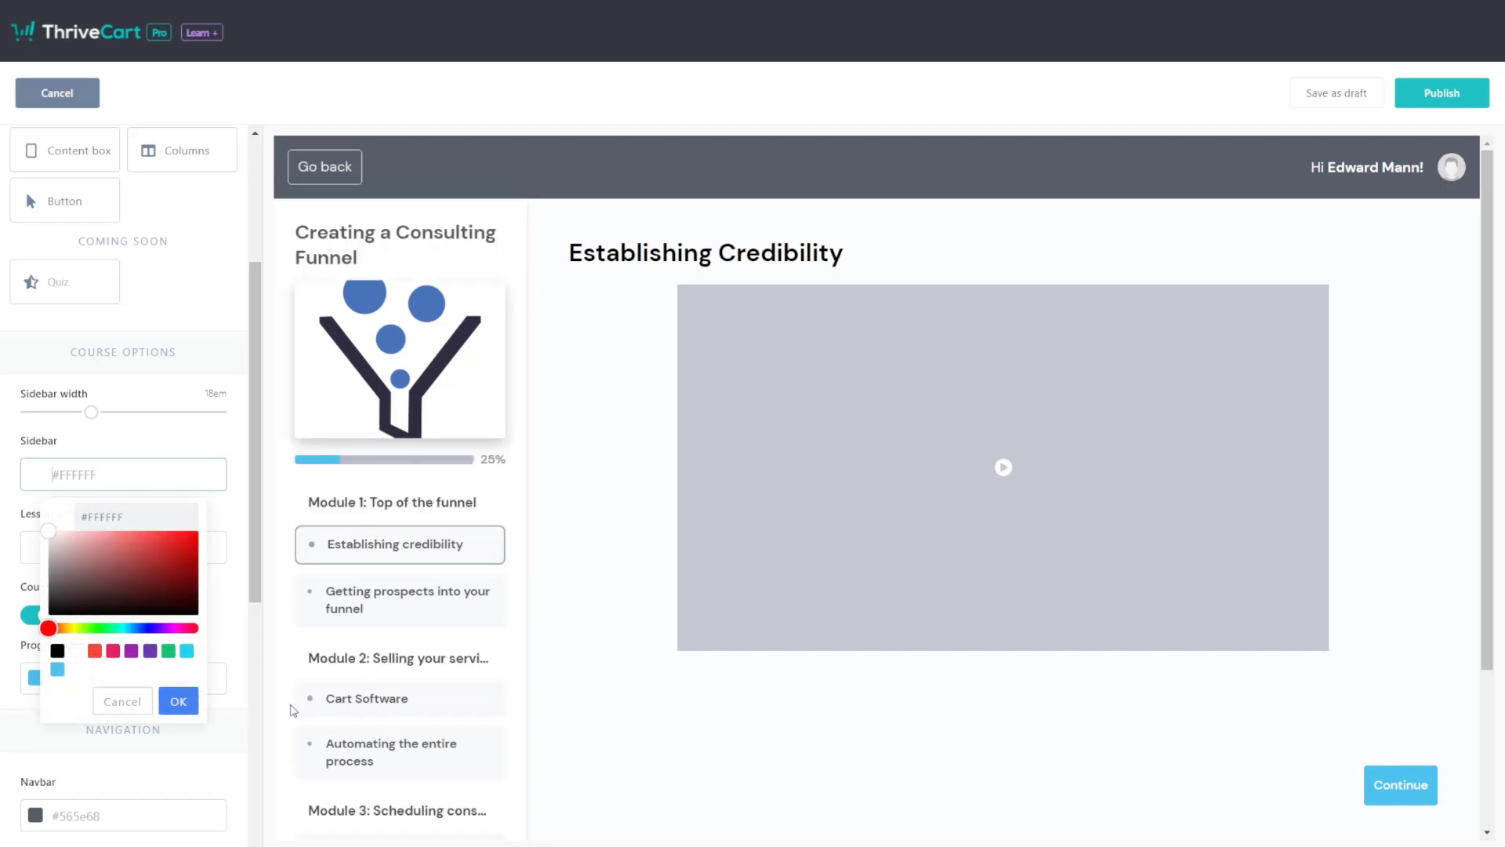
{"action": "left_click", "coordinate": [126, 708]}
Toggle the course progress display off and on again, and set the progress color to #65A3E0
{"action": "scroll", "coordinate": [47, 549], "scroll_direction": "down", "scroll_amount": 1}
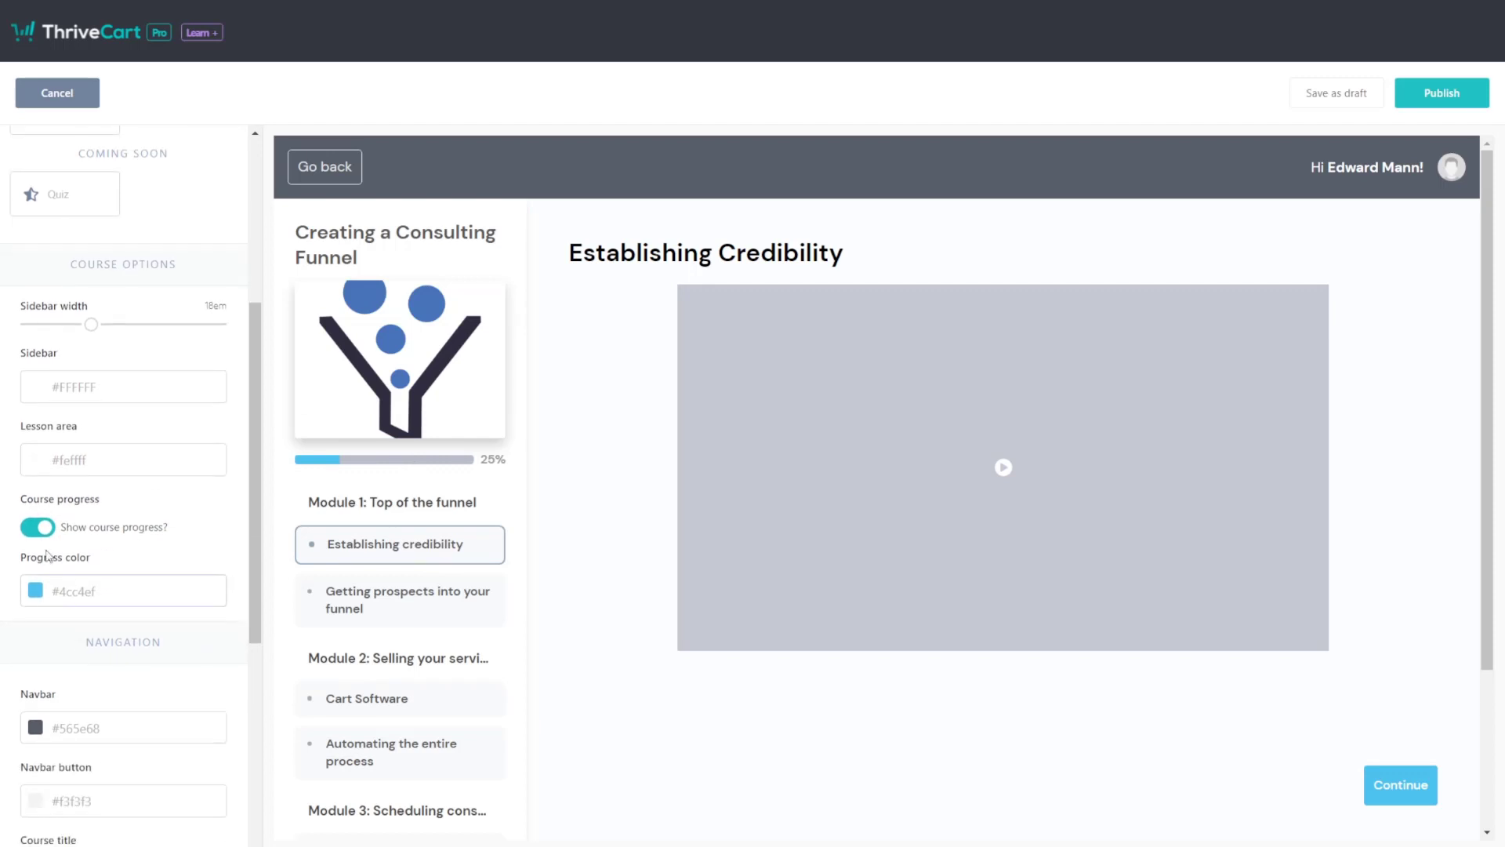
{"action": "left_click", "coordinate": [41, 527]}
{"action": "left_click", "coordinate": [43, 530]}
{"action": "left_click", "coordinate": [93, 591]}
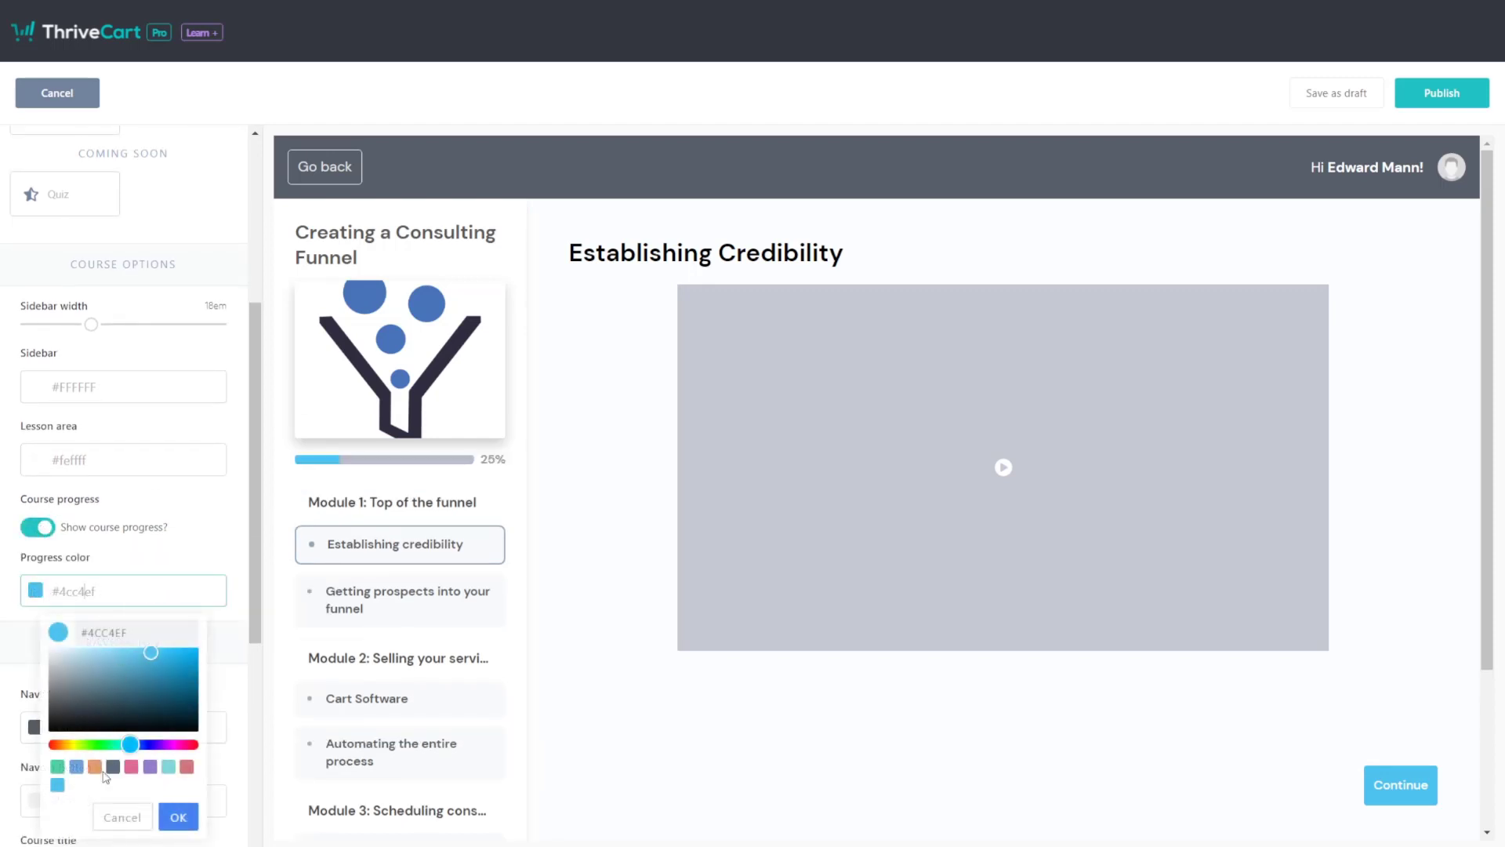
{"action": "left_click", "coordinate": [76, 768]}
{"action": "scroll", "coordinate": [180, 565], "scroll_direction": "down", "scroll_amount": 3}
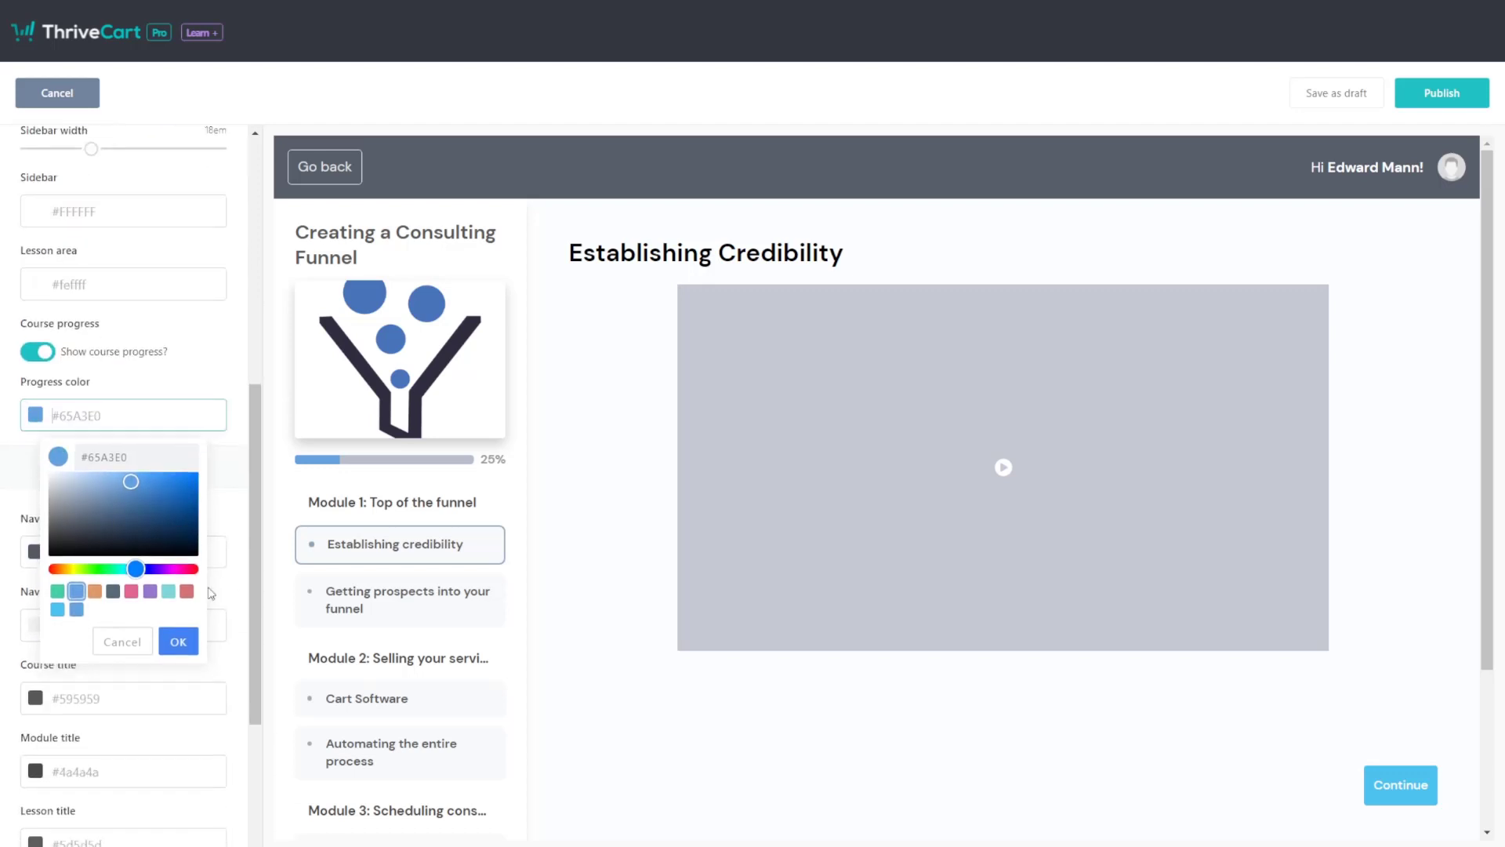
{"action": "scroll", "coordinate": [117, 388], "scroll_direction": "down", "scroll_amount": 3}
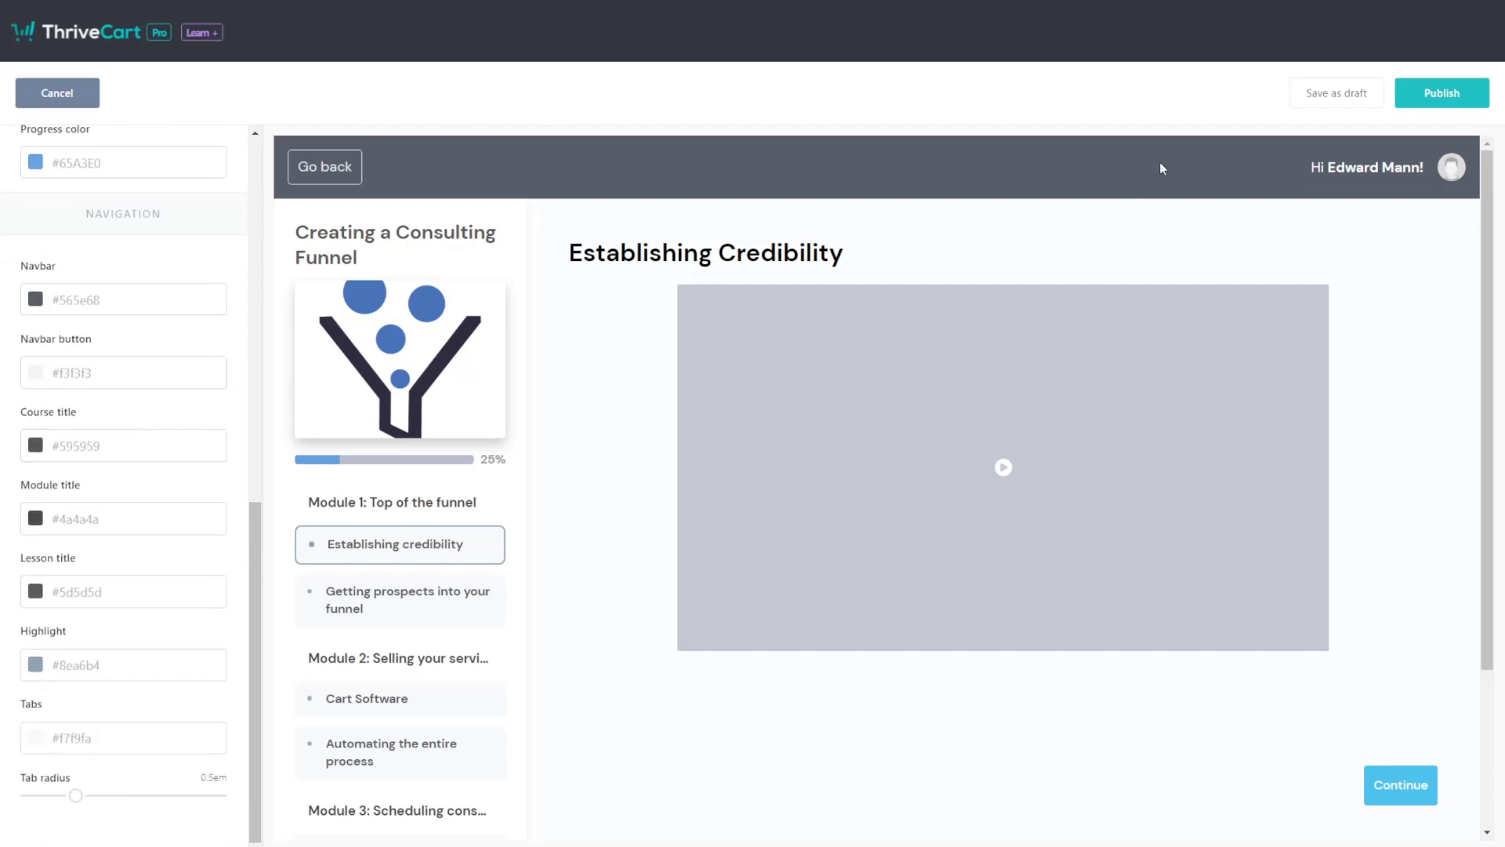
Try grey #595959 and a purple swatch as the navbar color, and set it to blue #65A3E0
{"action": "left_click", "coordinate": [40, 304]}
{"action": "left_click", "coordinate": [76, 494]}
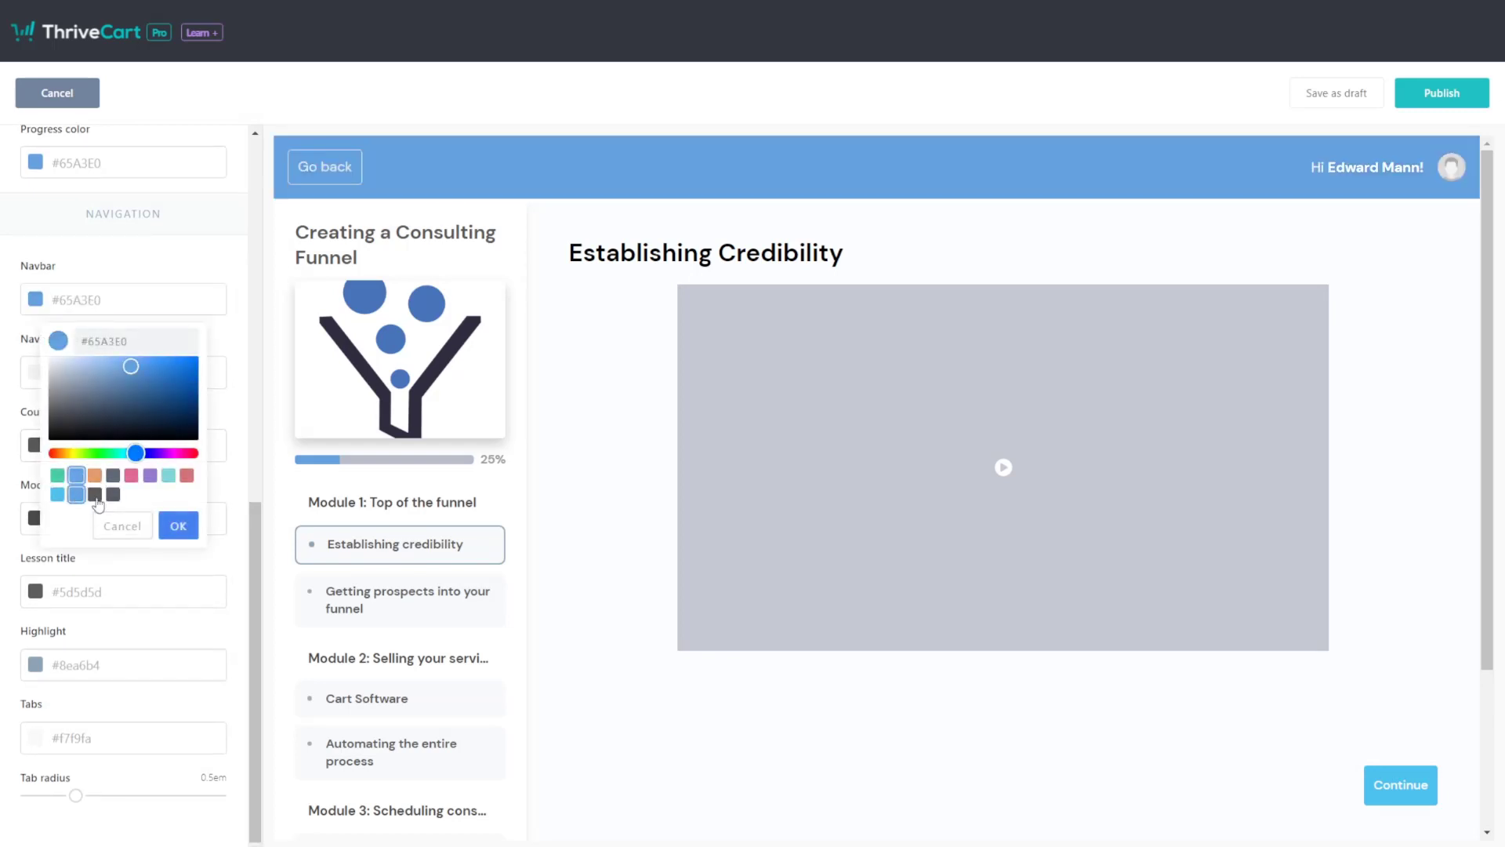
{"action": "left_click", "coordinate": [95, 495]}
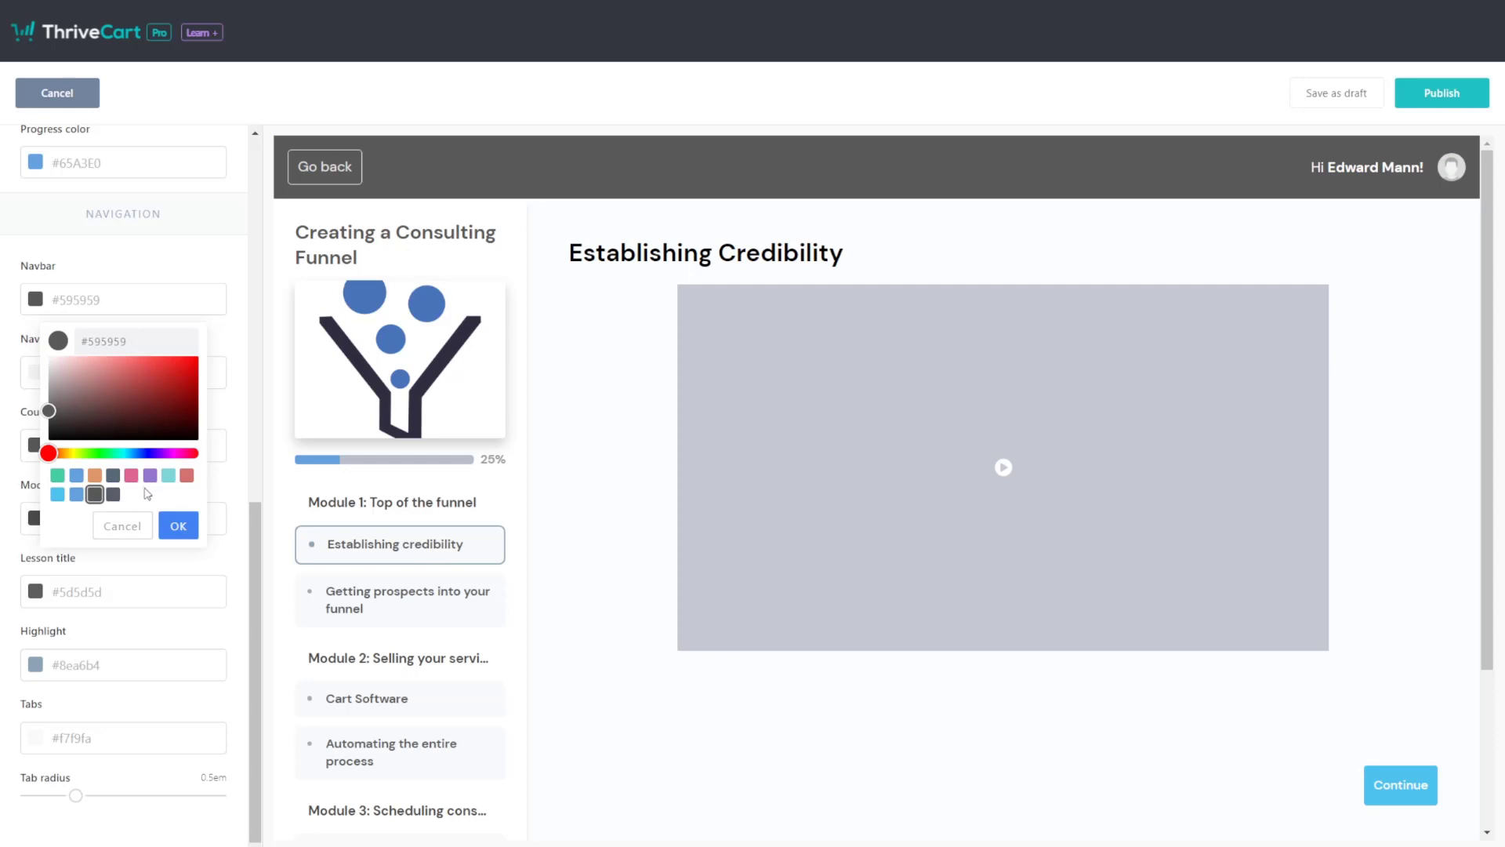
{"action": "left_click", "coordinate": [150, 475]}
{"action": "left_click", "coordinate": [76, 475]}
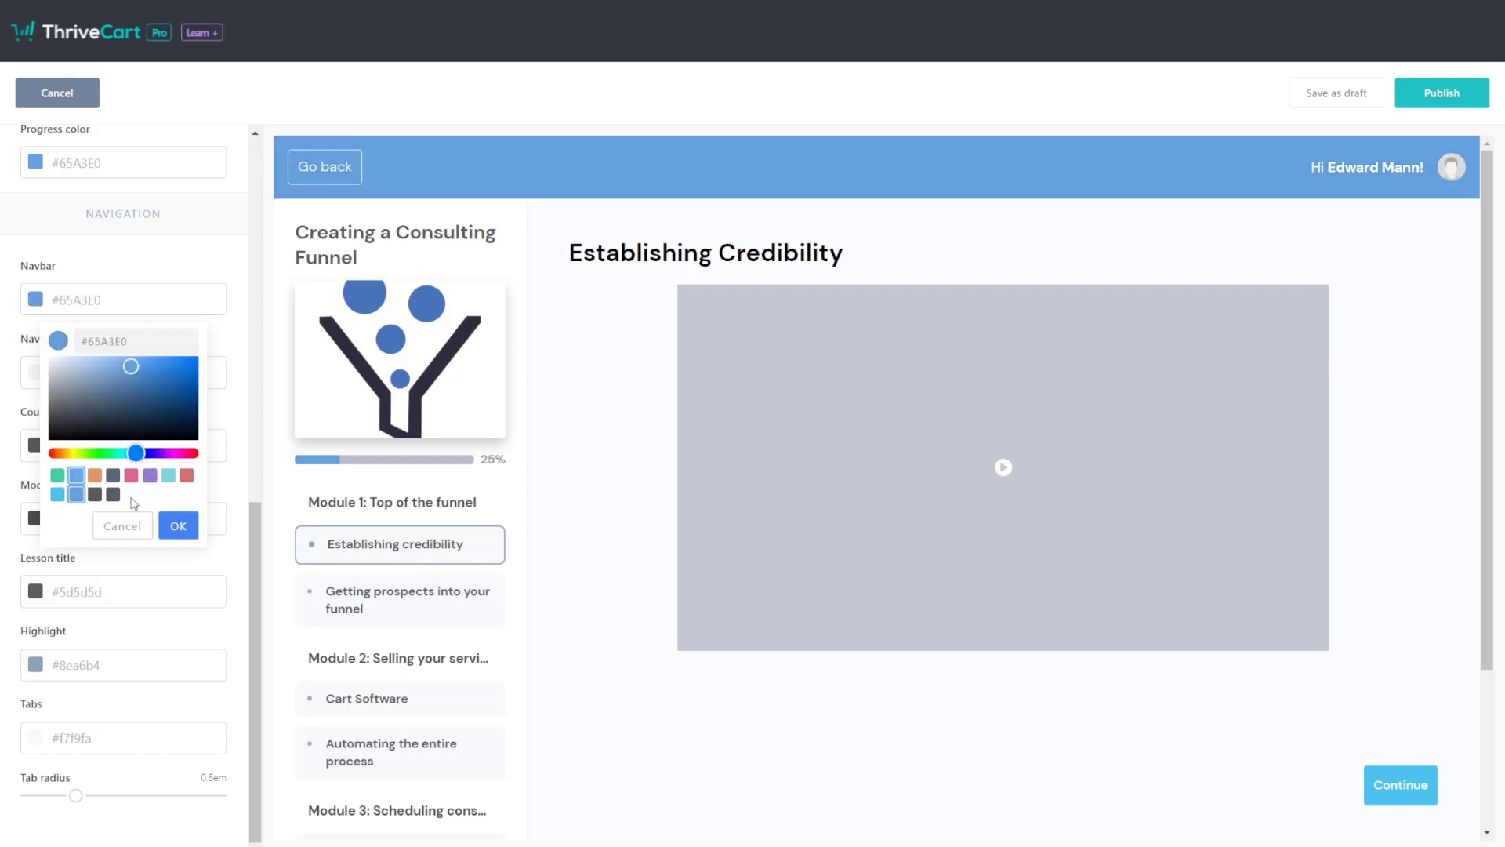
{"action": "left_click", "coordinate": [176, 525]}
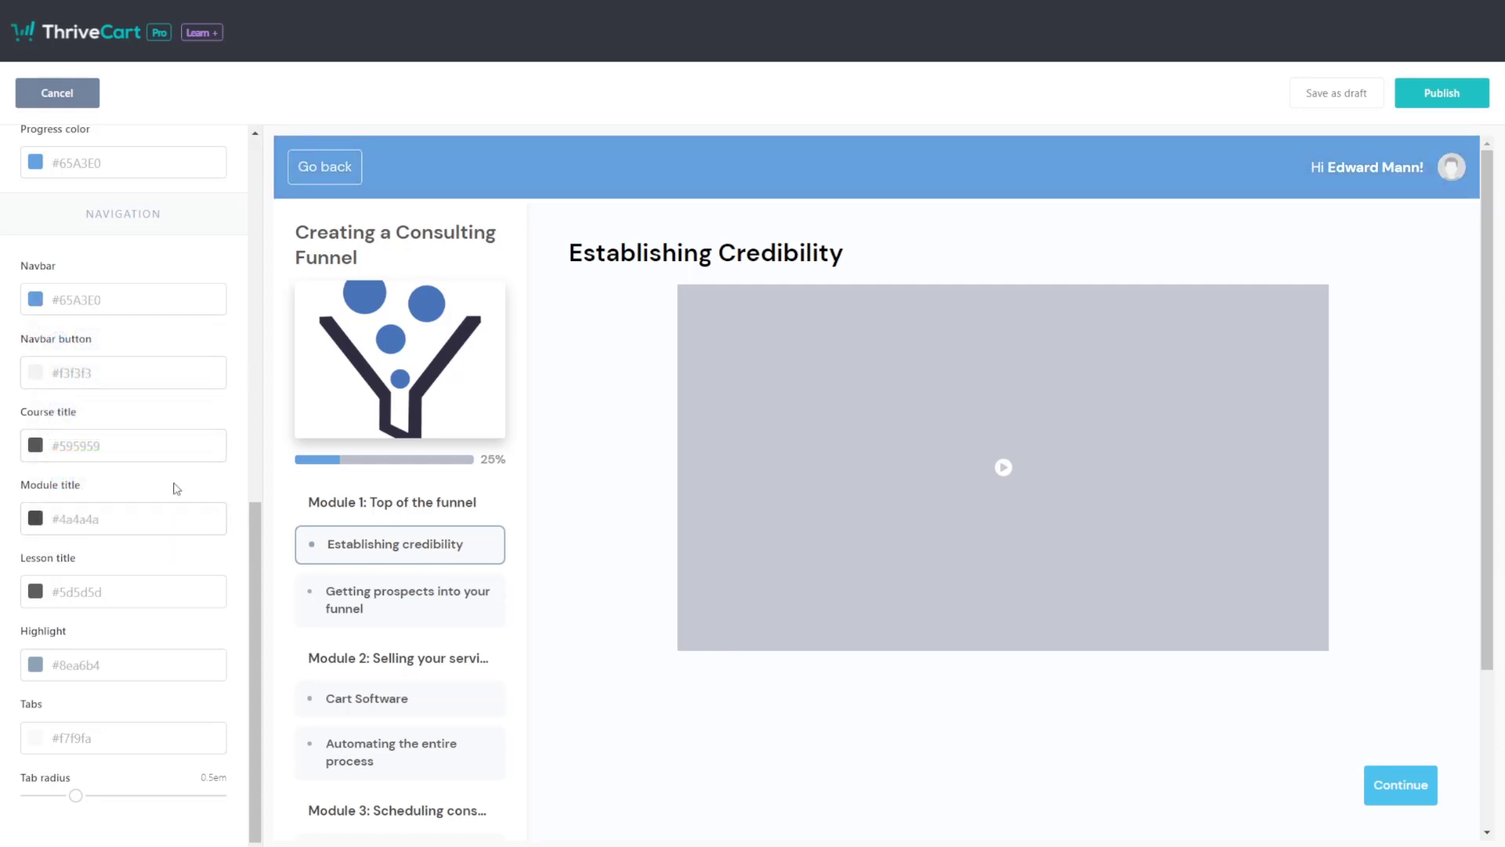
{"action": "scroll", "coordinate": [178, 481], "scroll_direction": "up", "scroll_amount": 10}
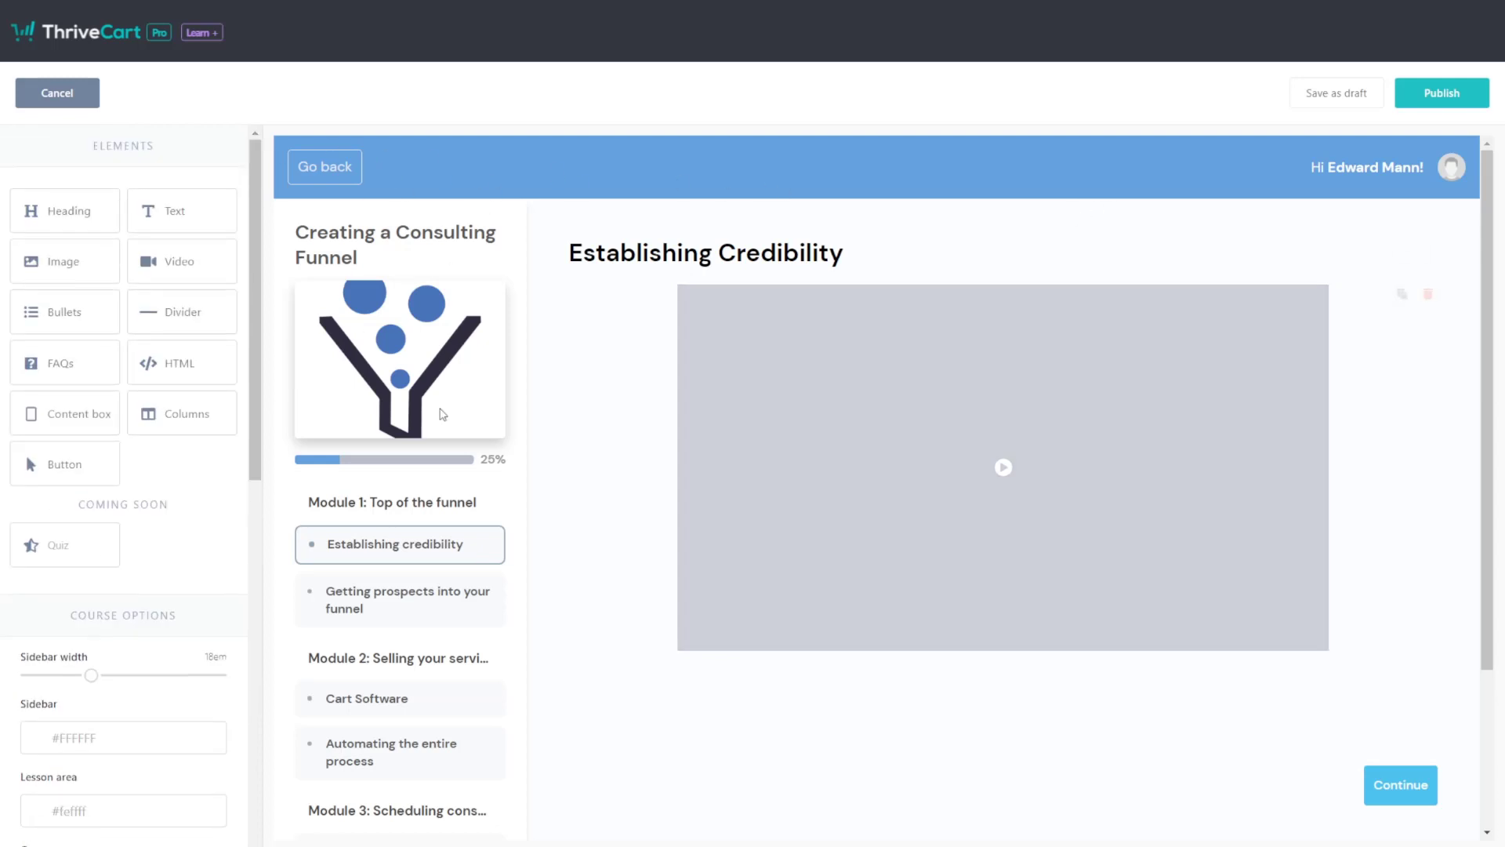
{"action": "scroll", "coordinate": [122, 558], "scroll_direction": "down", "scroll_amount": 10}
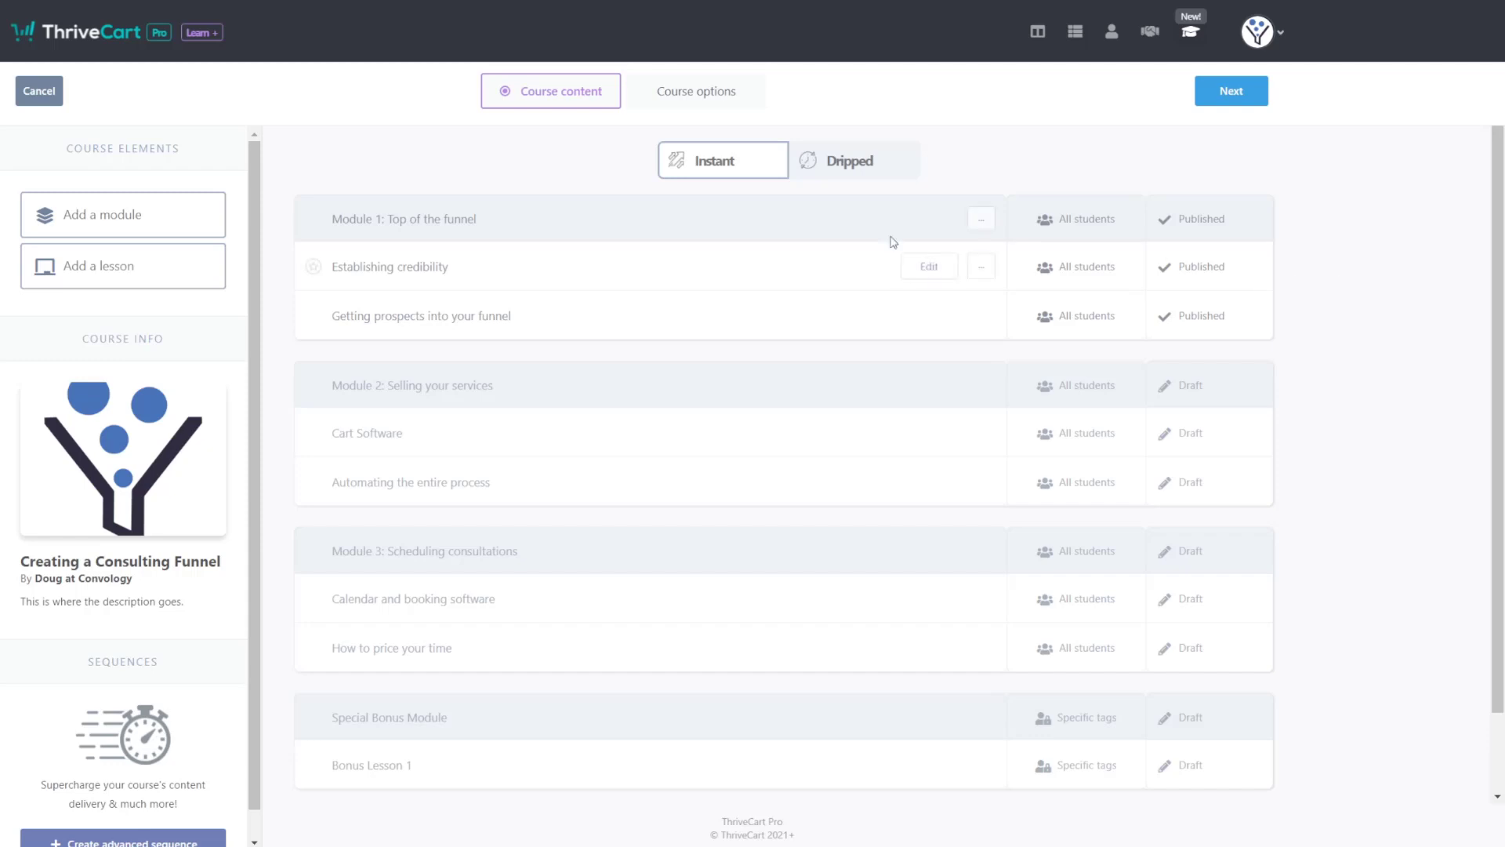
View the course's Dripped delivery options and the advanced sequence's rule setup, cancelling out of both
{"action": "left_click", "coordinate": [891, 160]}
{"action": "left_click", "coordinate": [862, 580]}
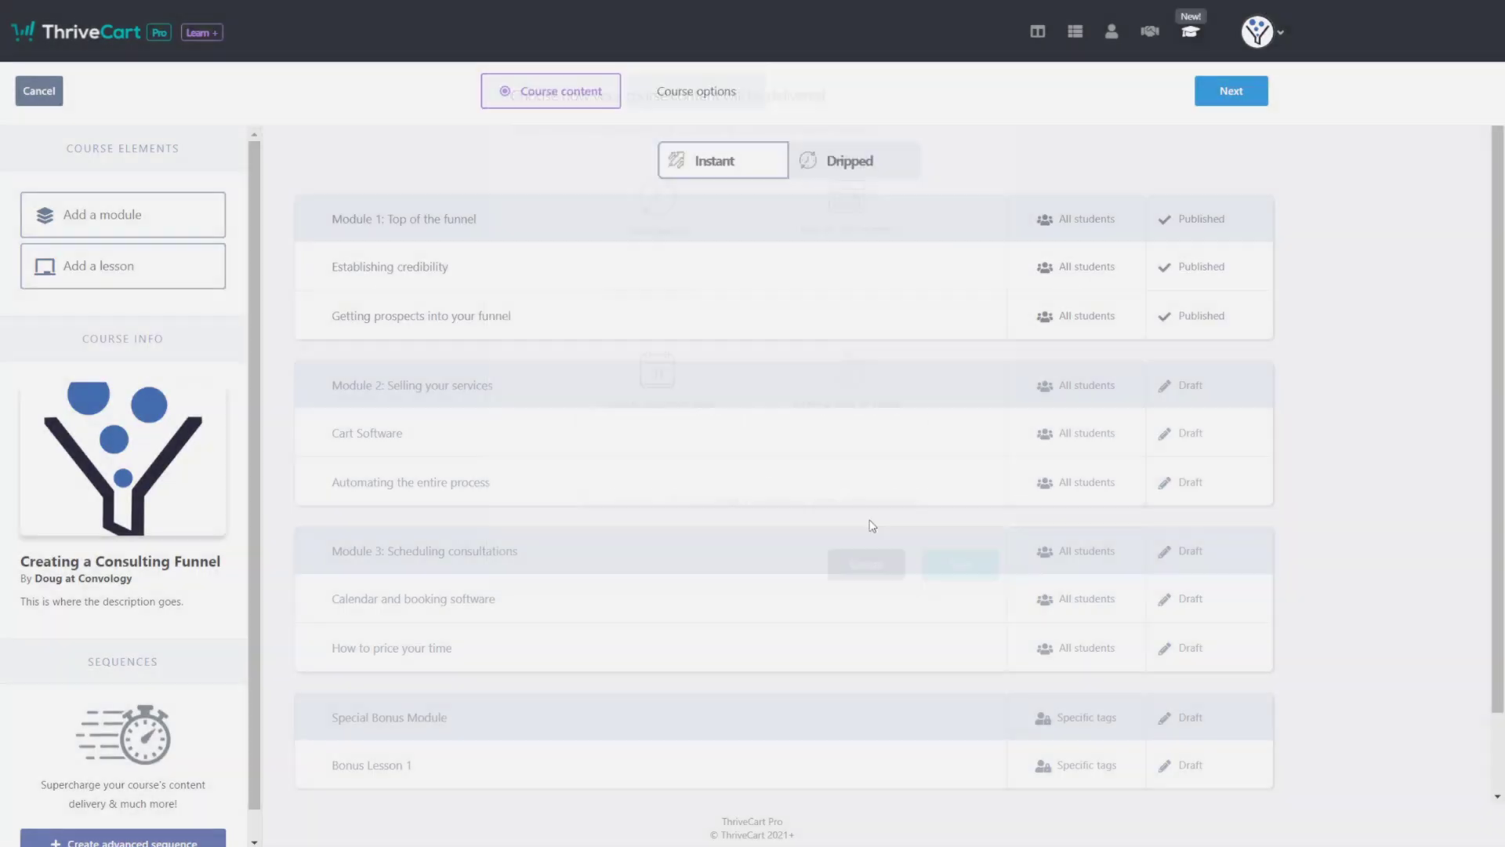
{"action": "scroll", "coordinate": [184, 772], "scroll_direction": "down", "scroll_amount": 1}
{"action": "left_click", "coordinate": [172, 809]}
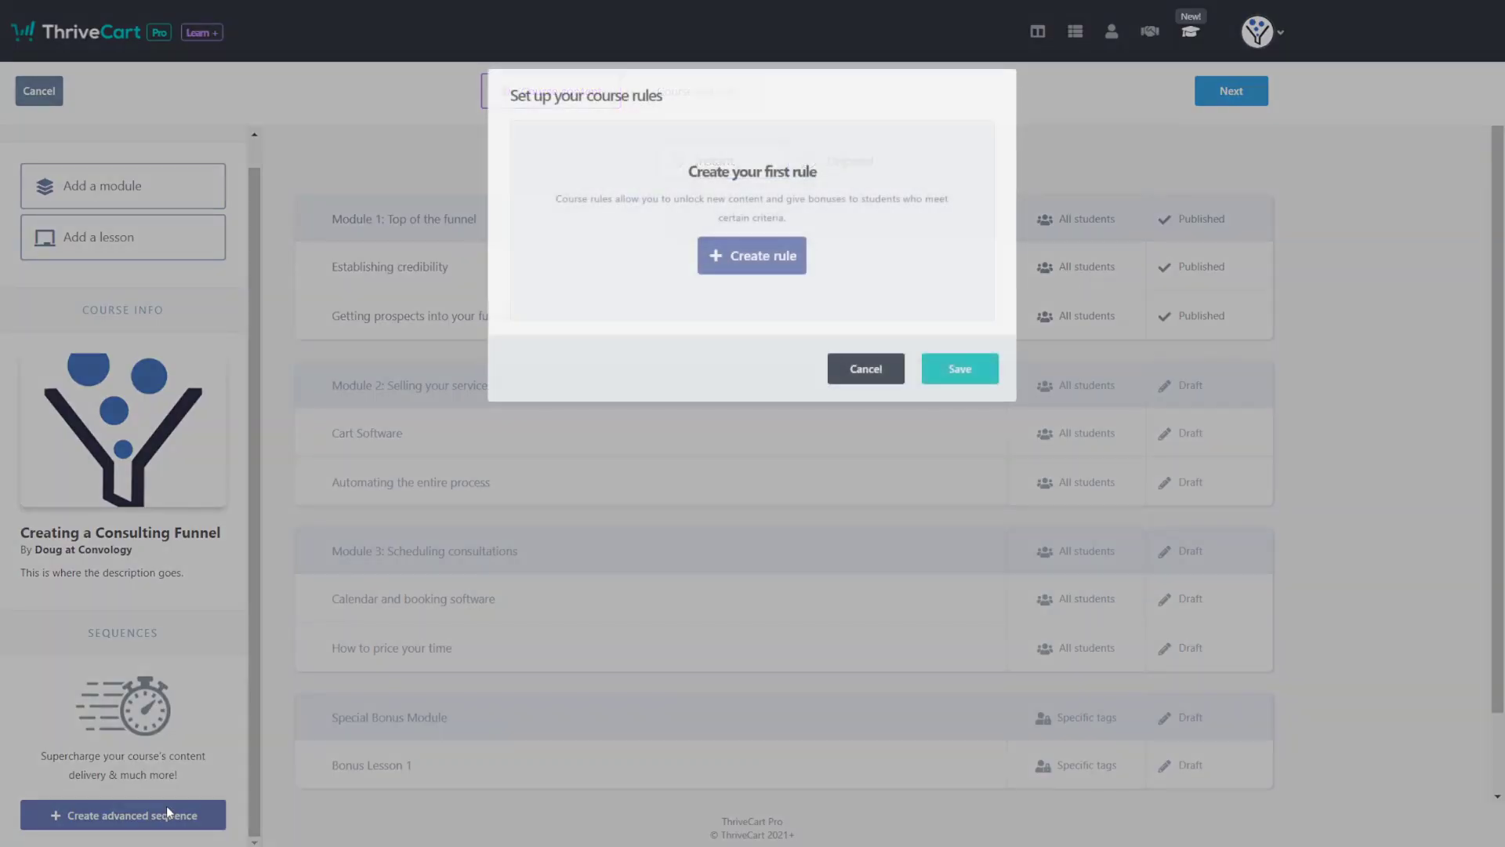
{"action": "left_click", "coordinate": [860, 377]}
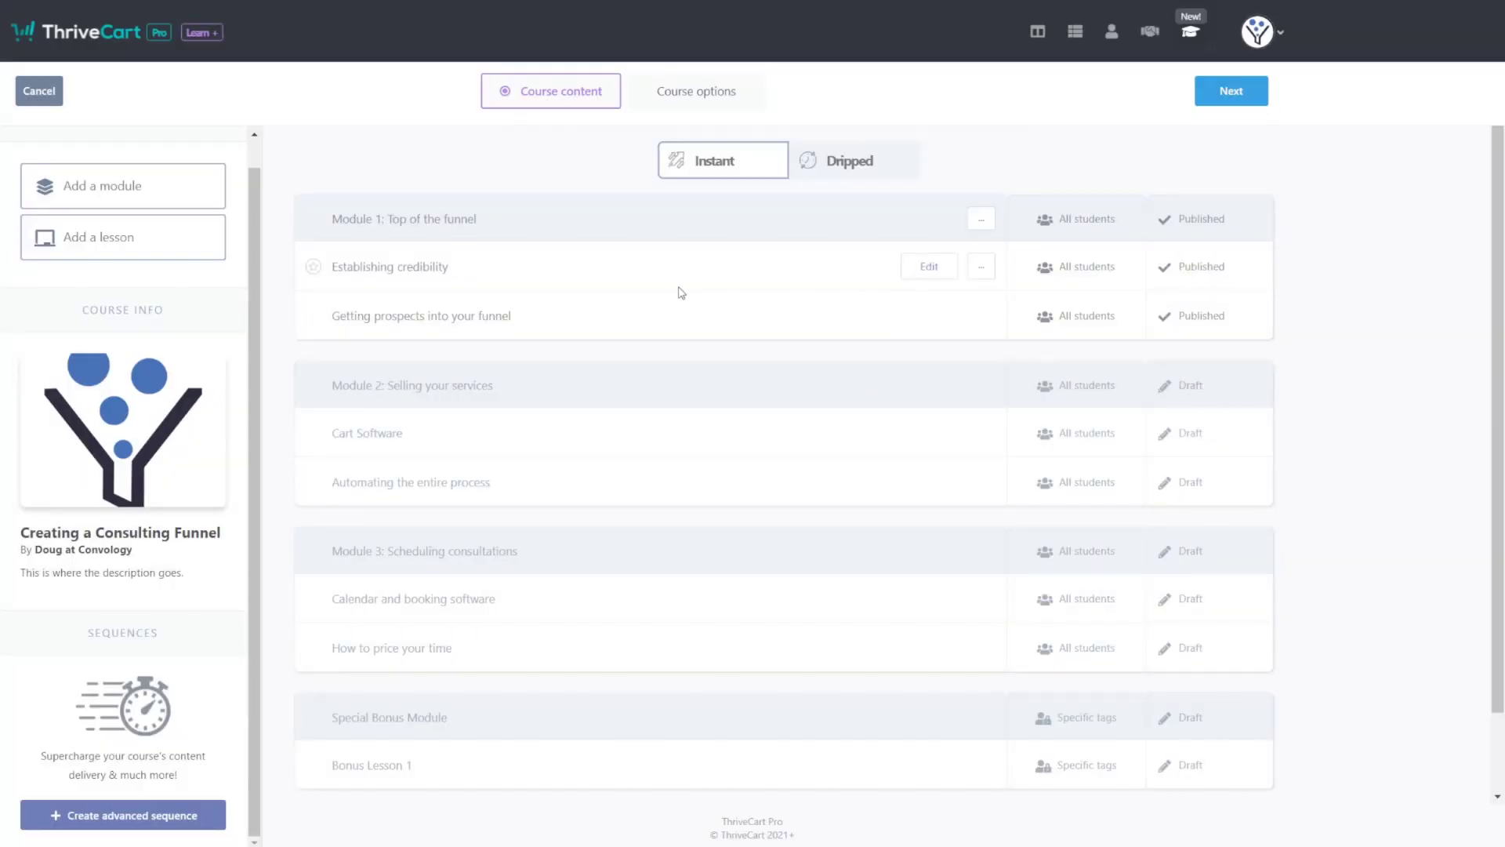